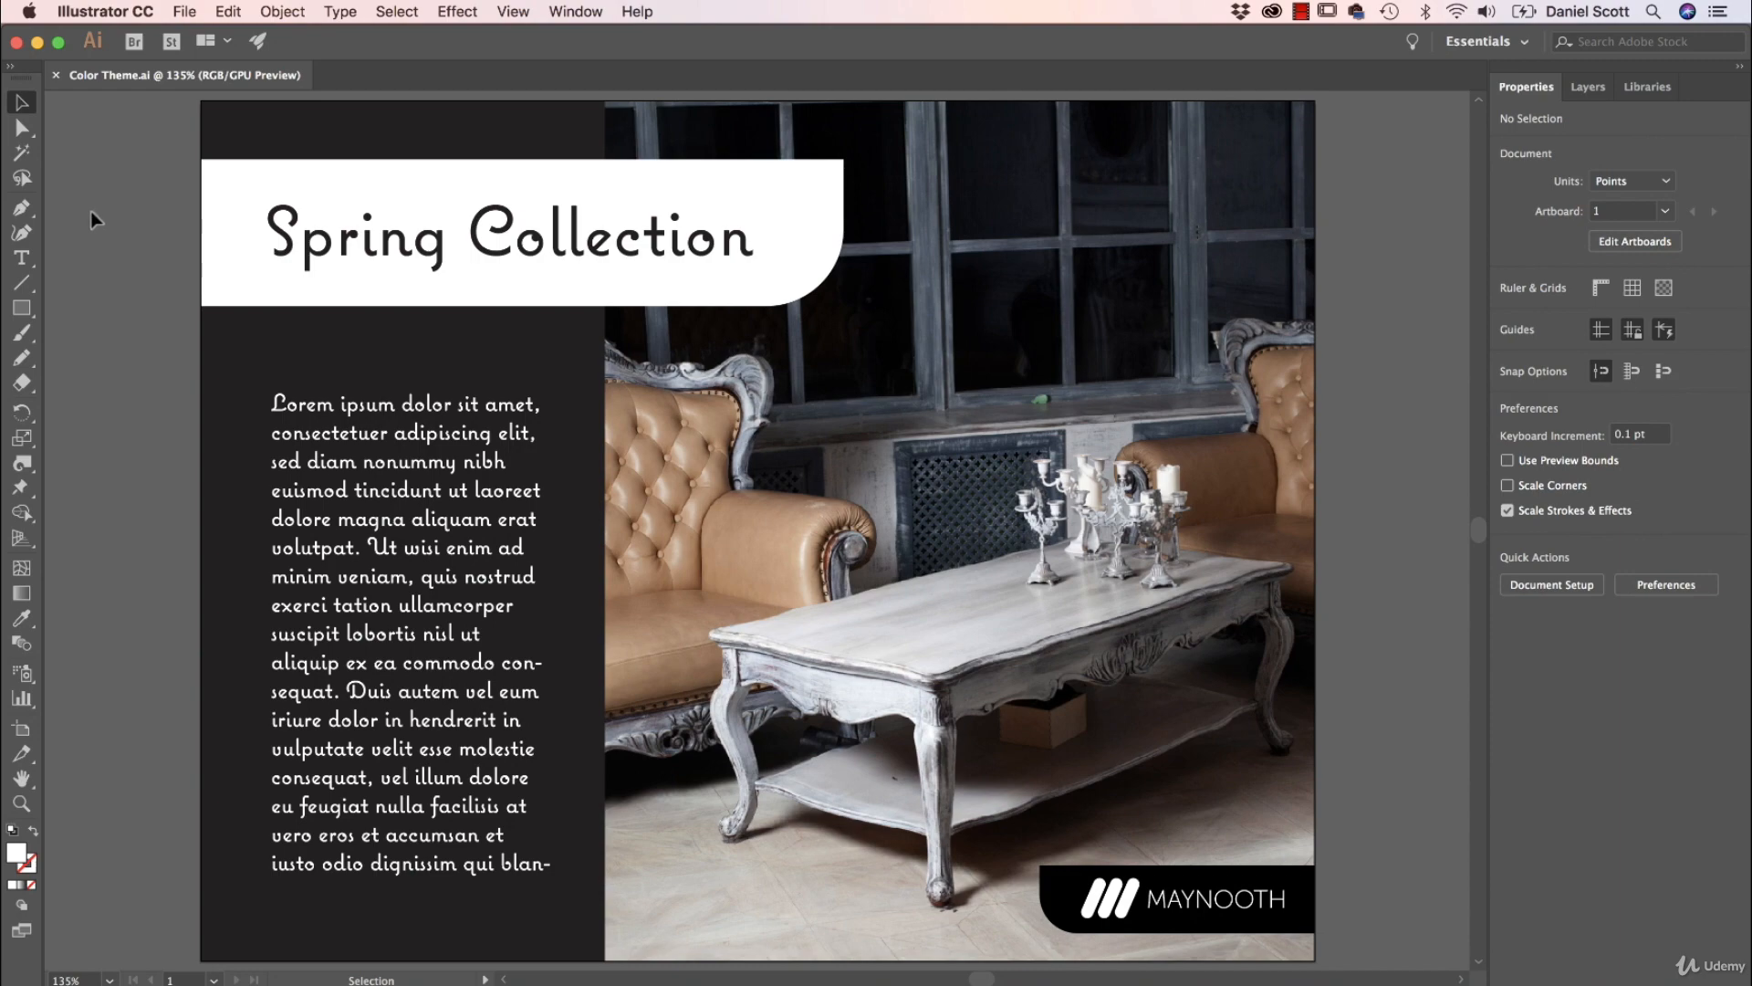
Open the Adobe Color Themes panel and browse its Explore themes sorted by Most Popular for All time
click(582, 11)
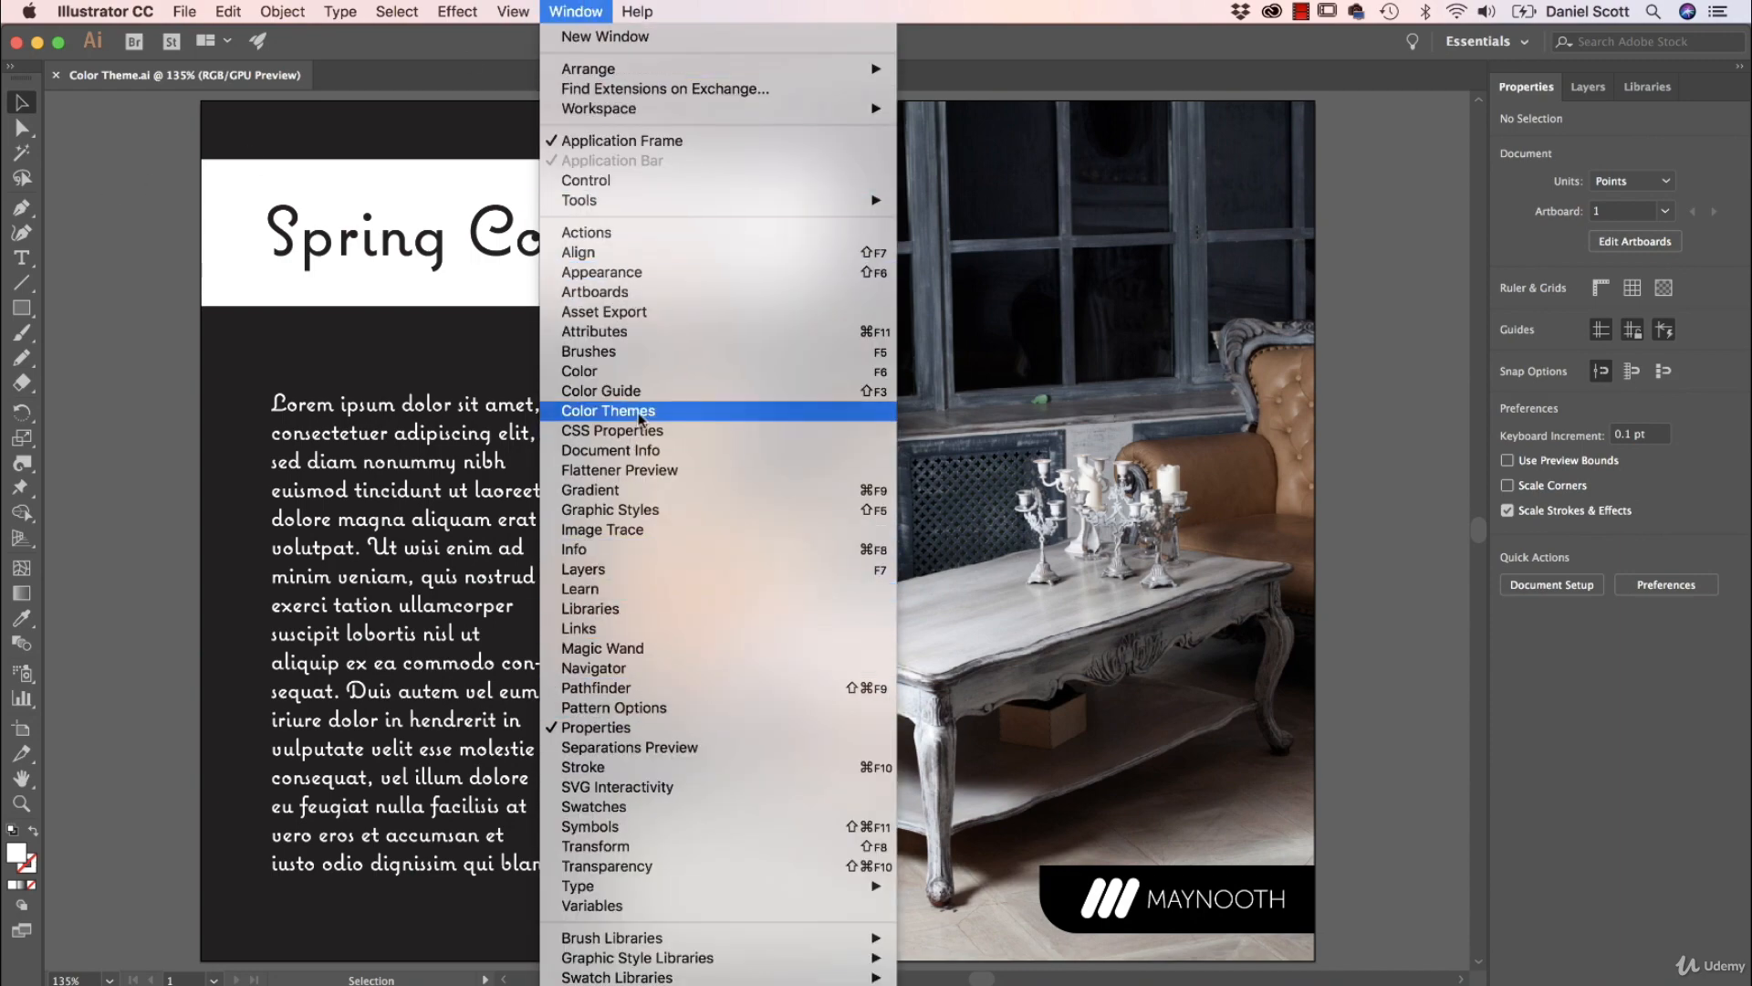
click(630, 410)
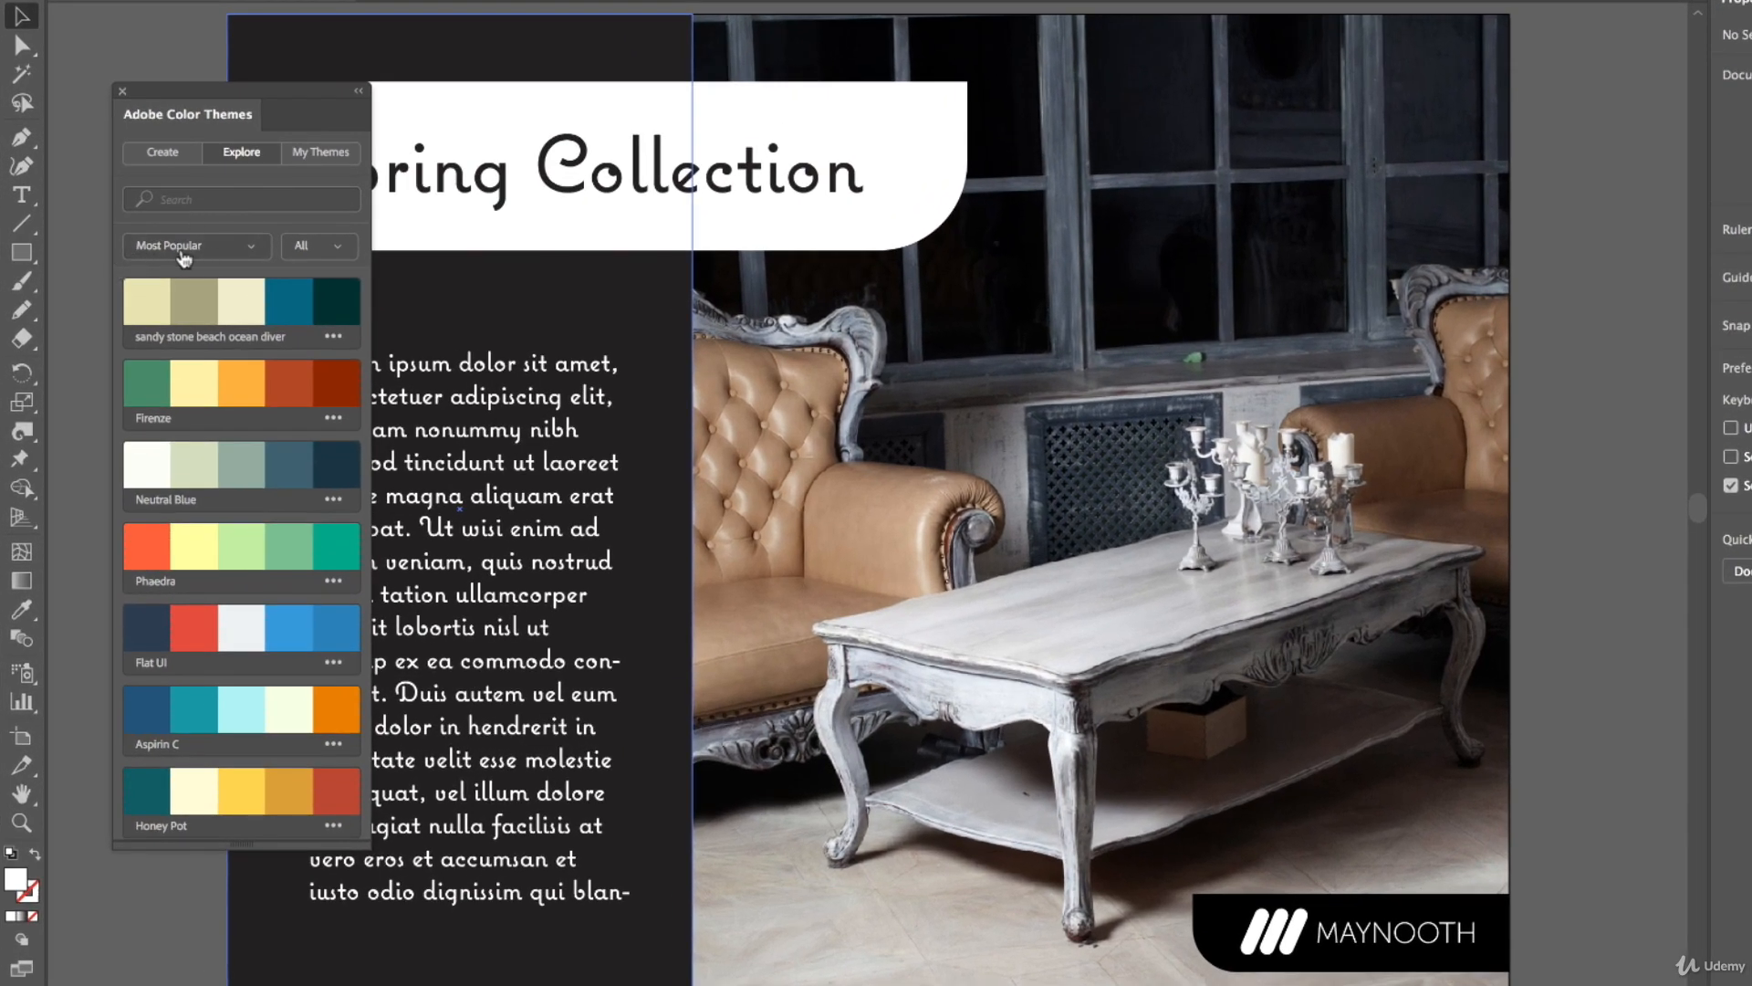
click(182, 258)
click(315, 254)
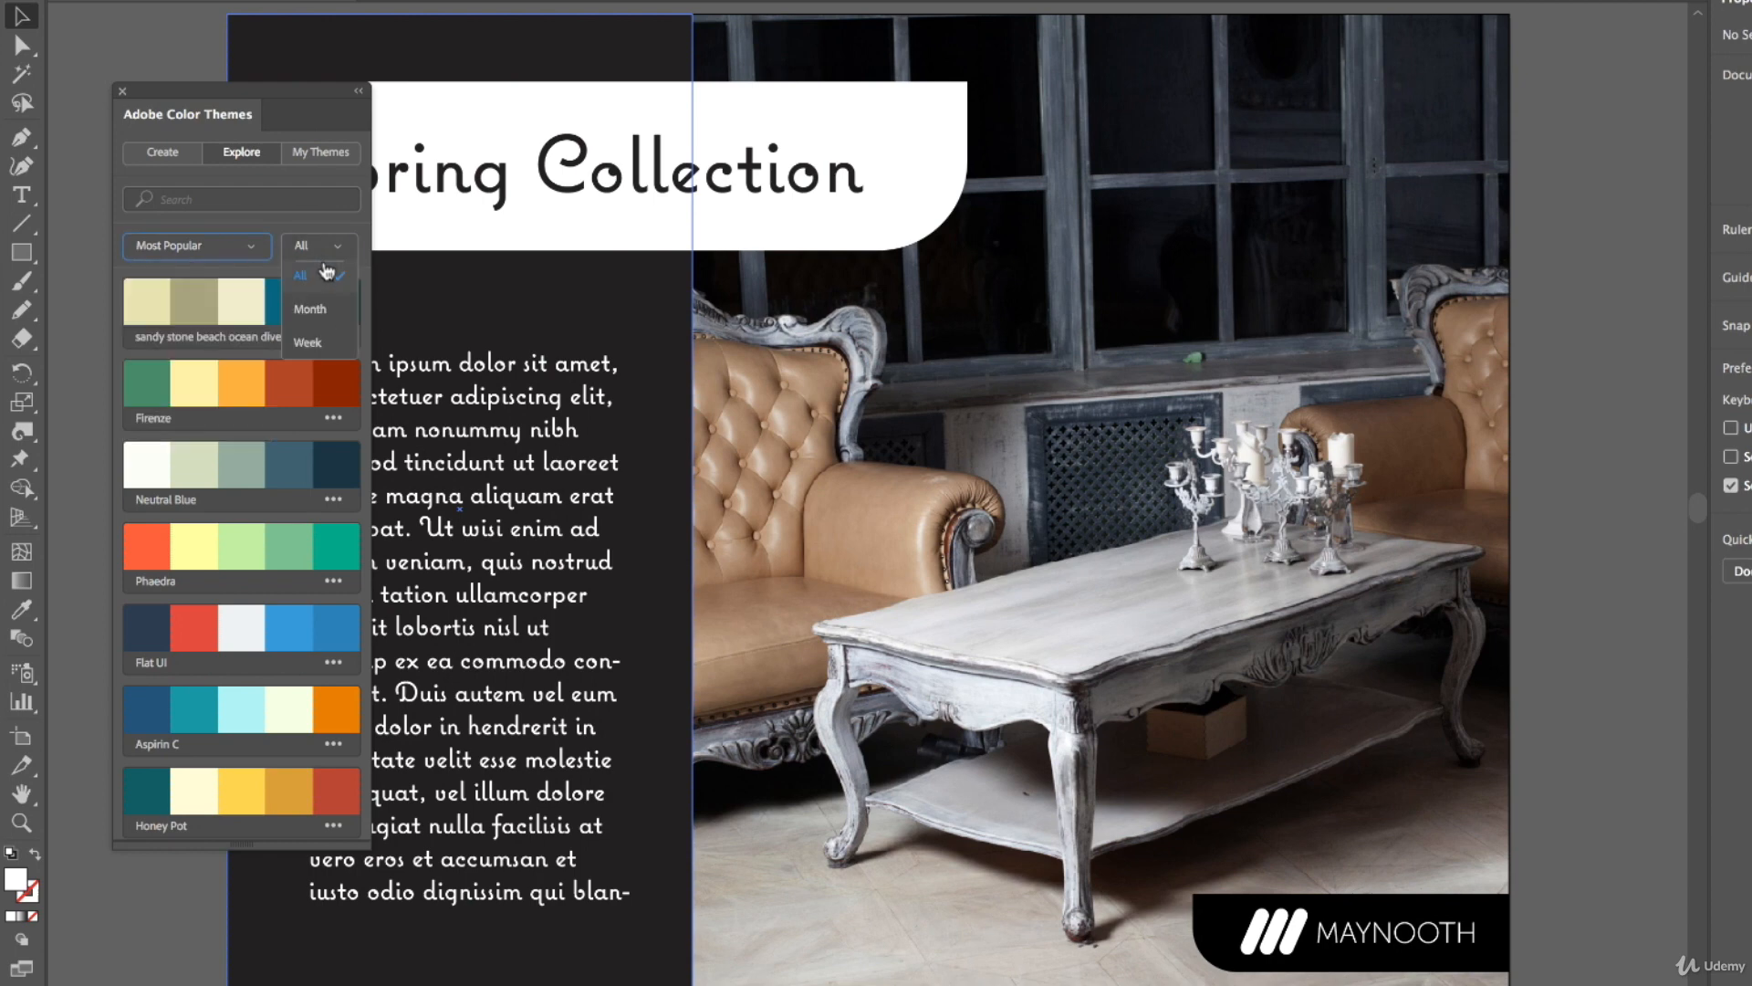
click(327, 271)
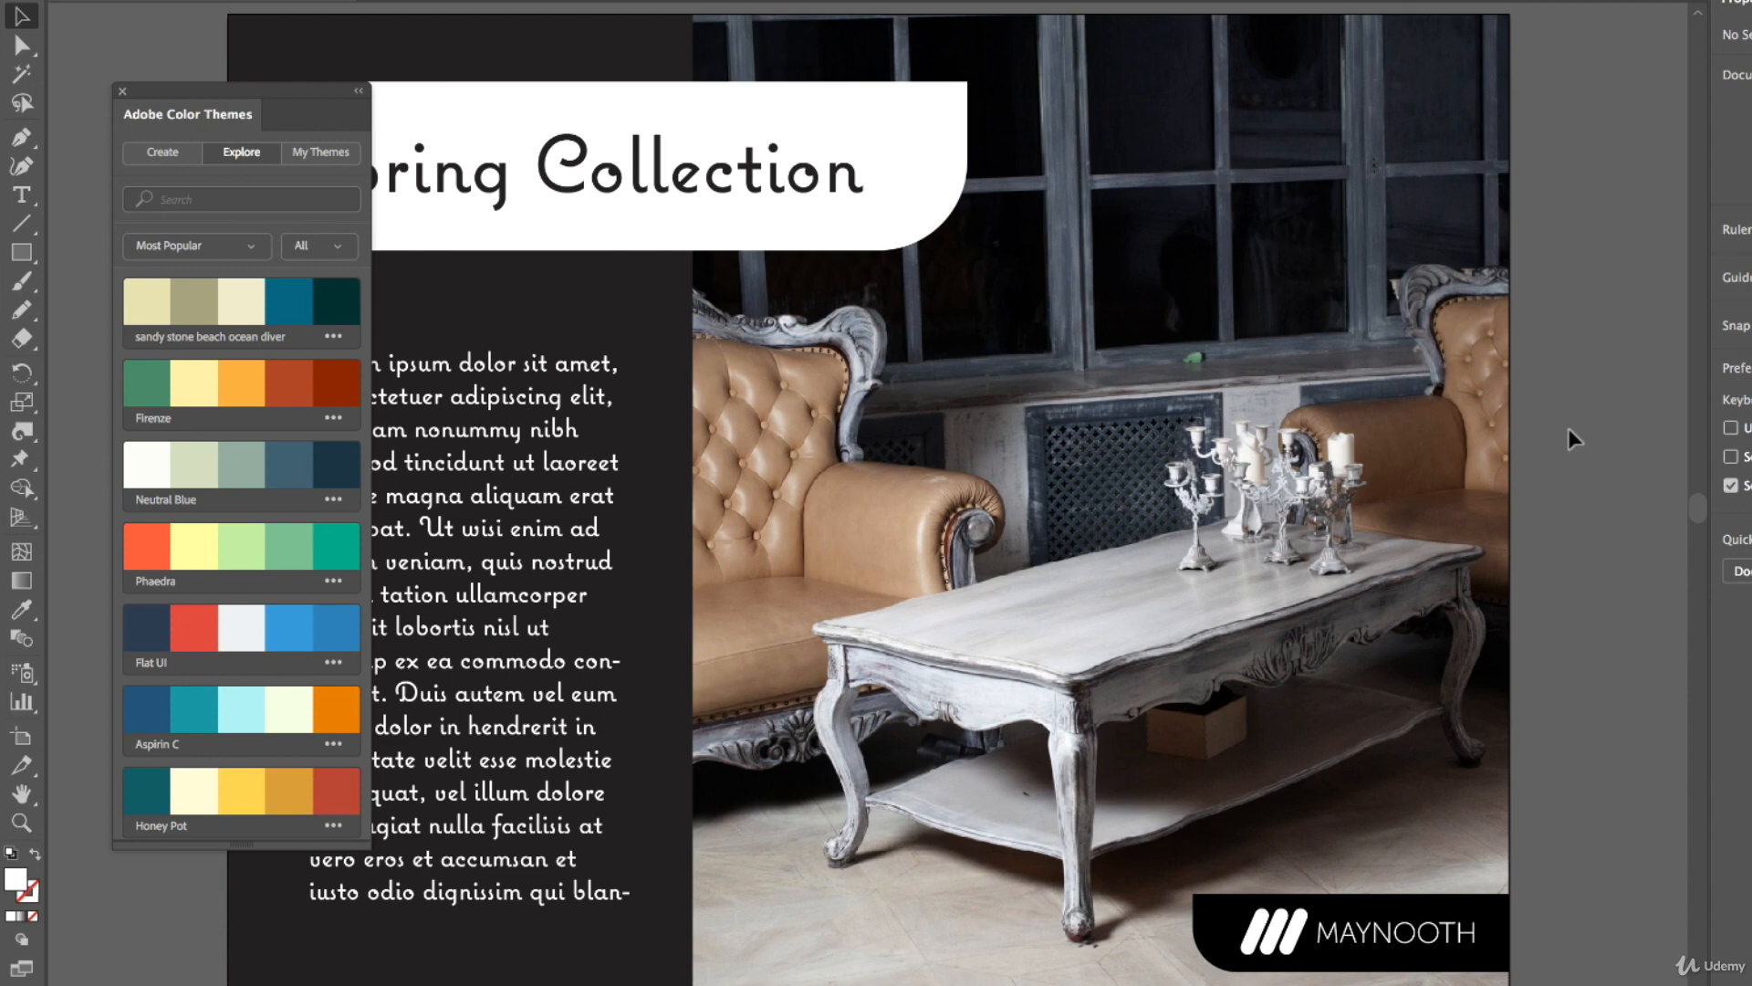
Fill the Spring Collection title banner with the khaki swatch from the sandy stone beach ocean diver theme
scroll(1004, 457, left, 5)
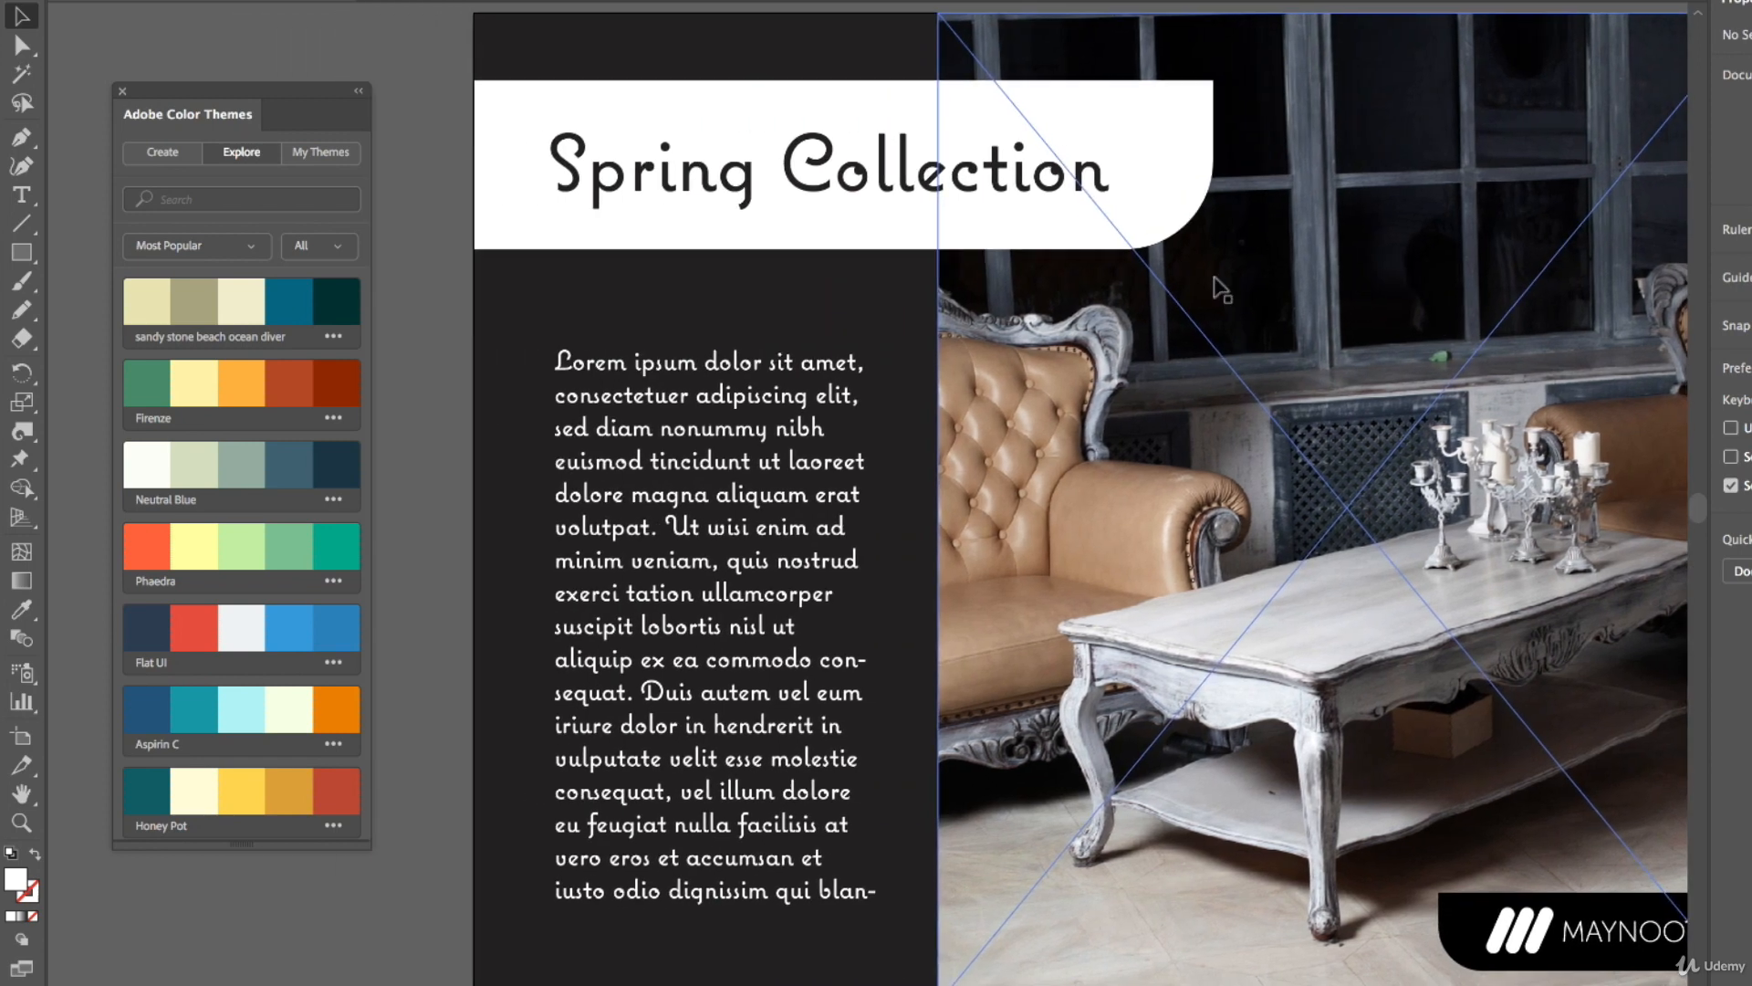
click(511, 185)
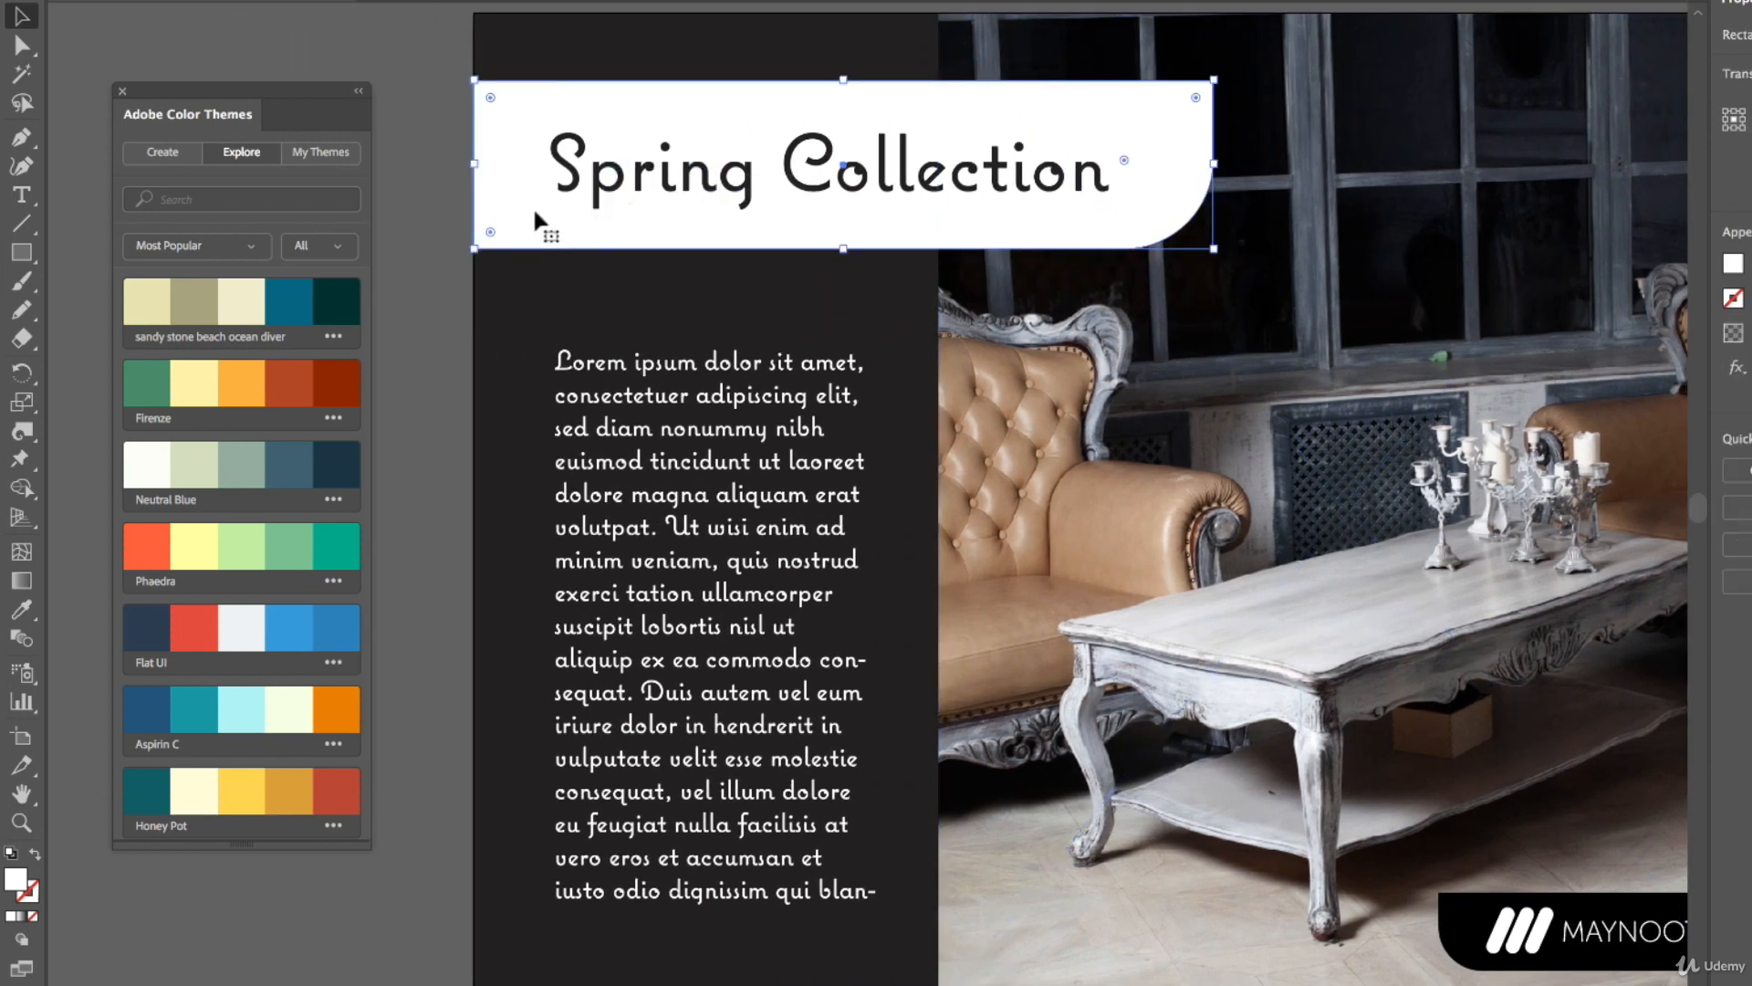
click(194, 308)
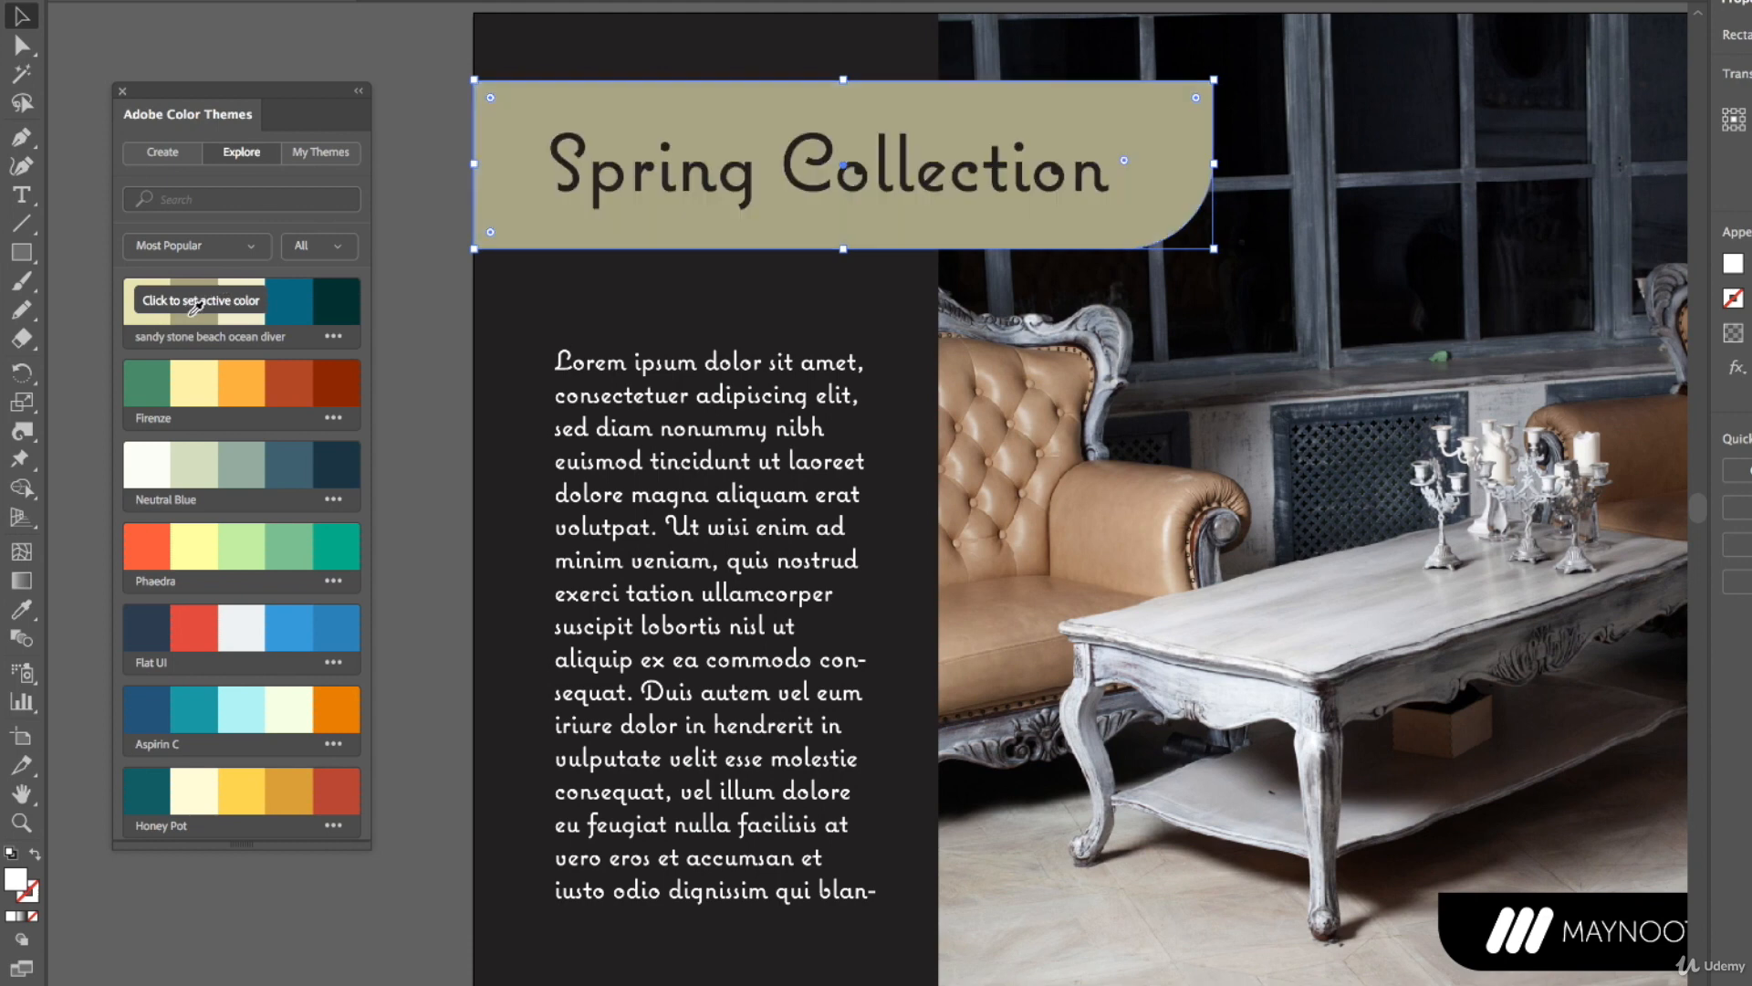
Fill the dark left column rectangle with the theme's ocean blue swatch
click(531, 288)
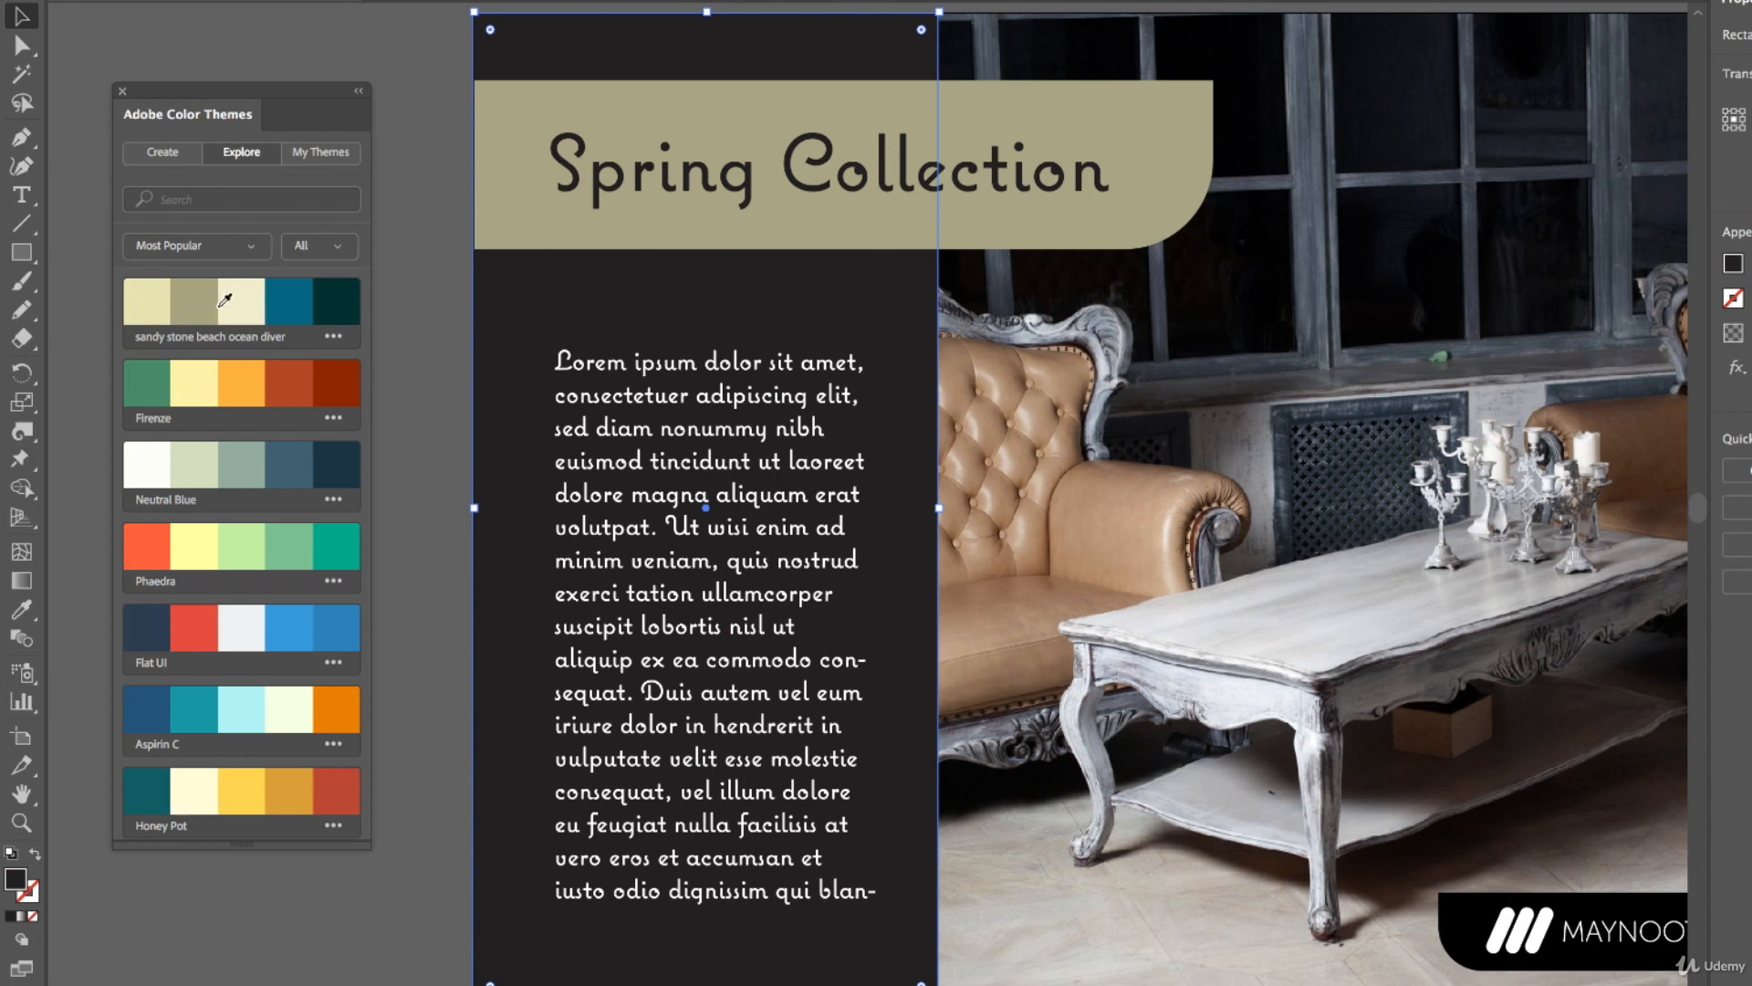
click(302, 297)
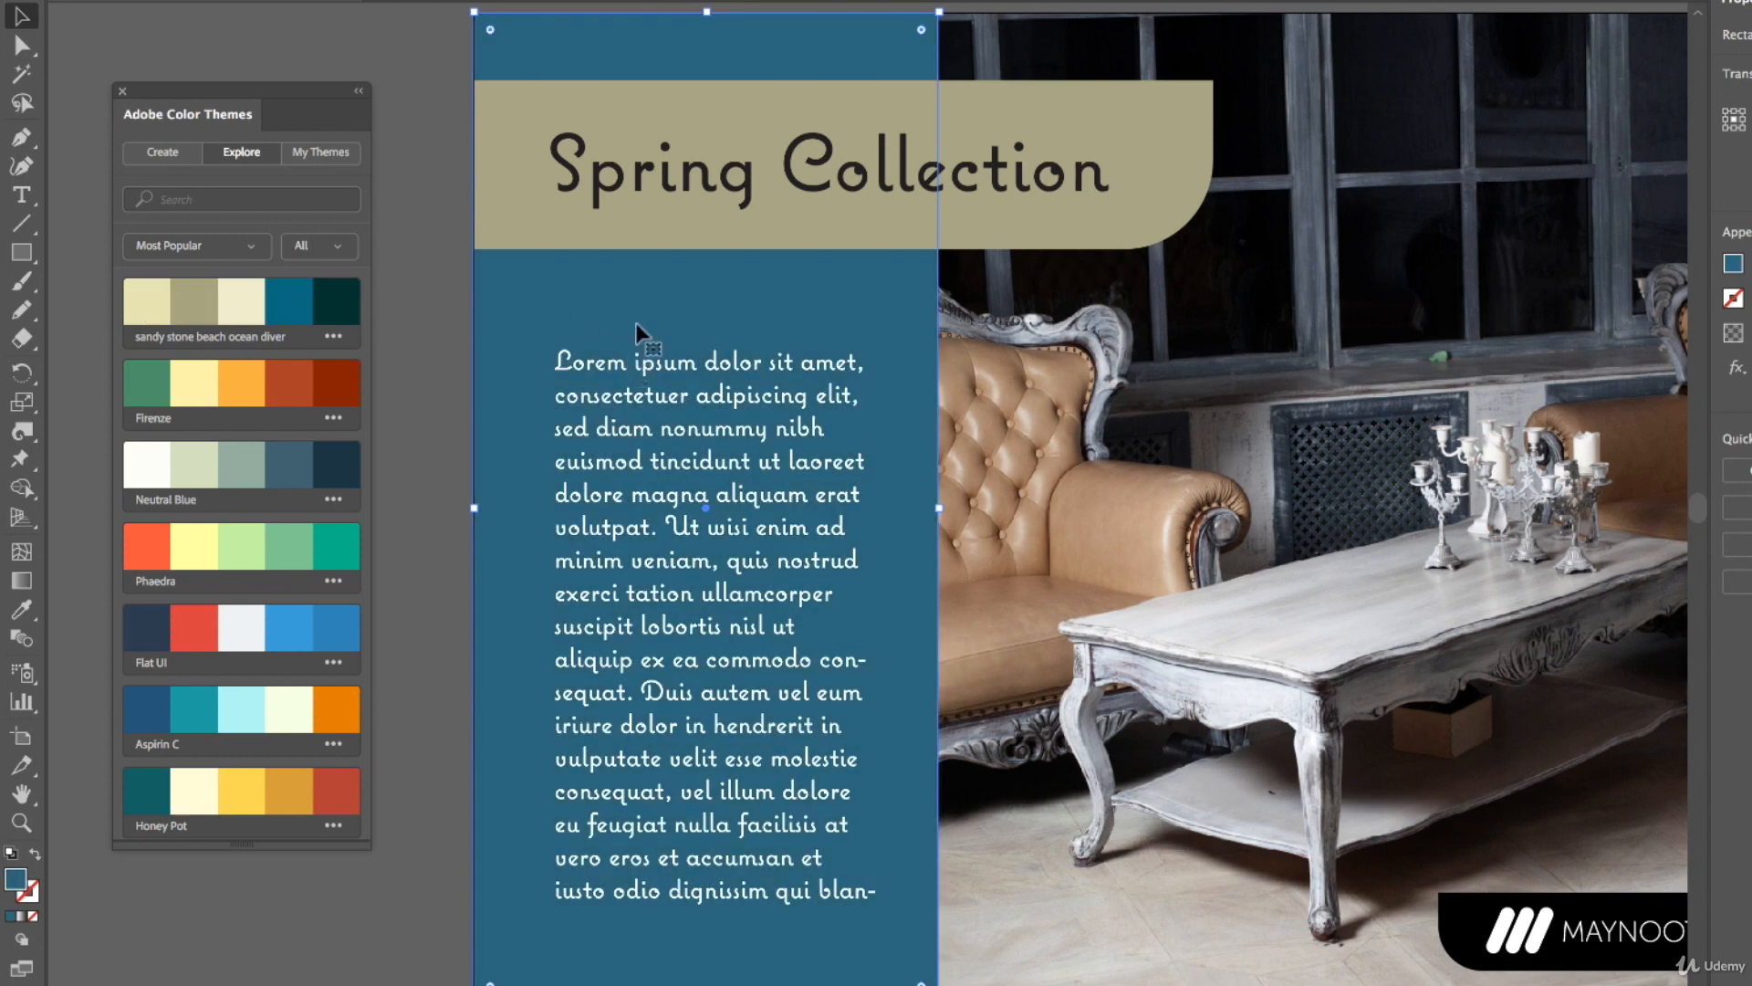
Colour the Spring Collection title text with the theme's dark green swatch
click(696, 182)
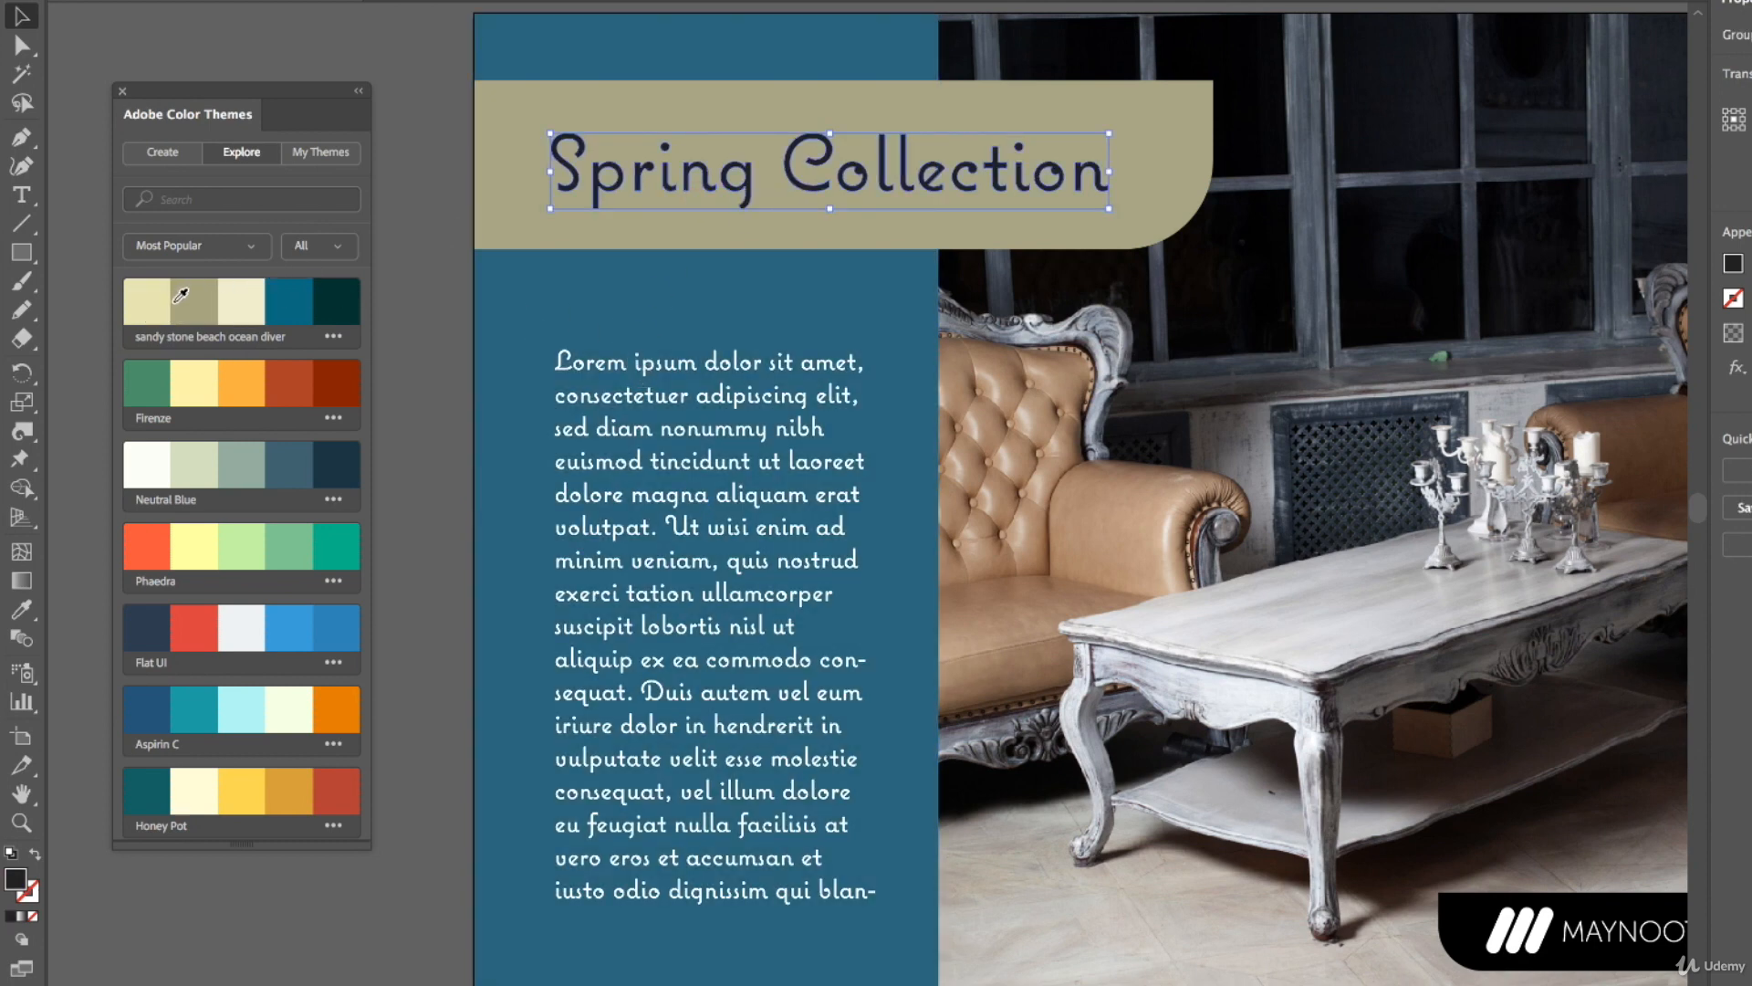
click(310, 291)
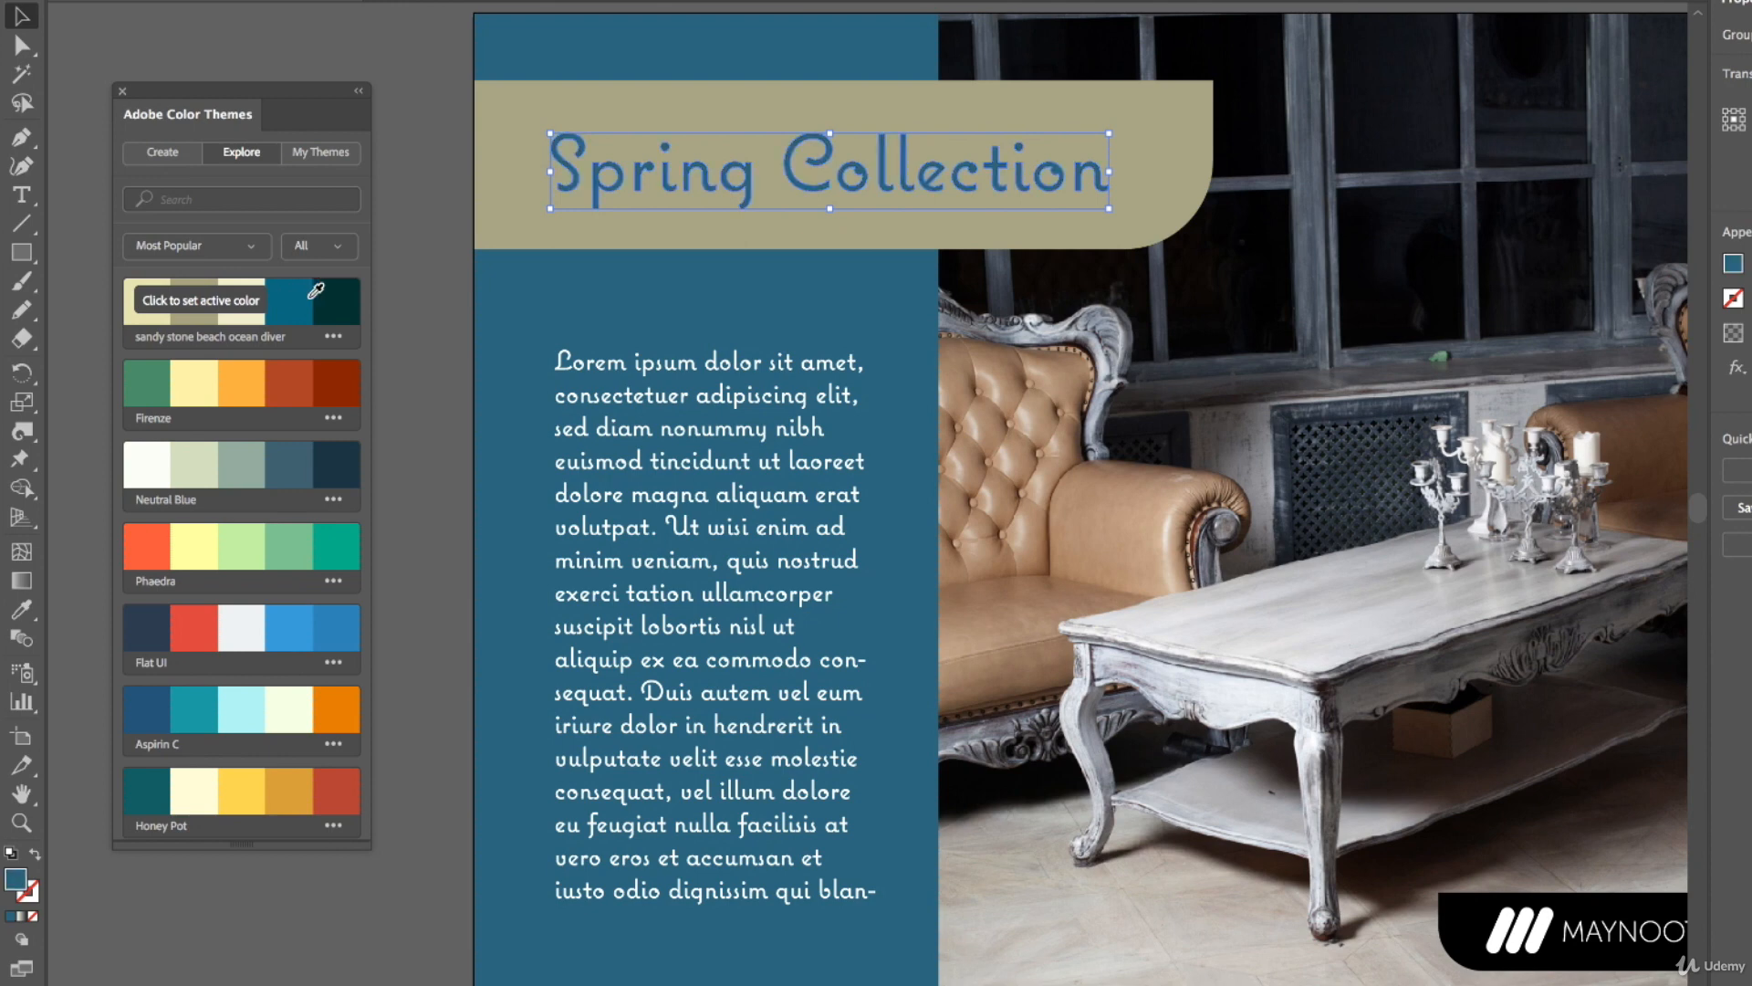
click(337, 290)
Fill the MAYNOOTH logo badge with the theme's pale sand swatch
click(1479, 920)
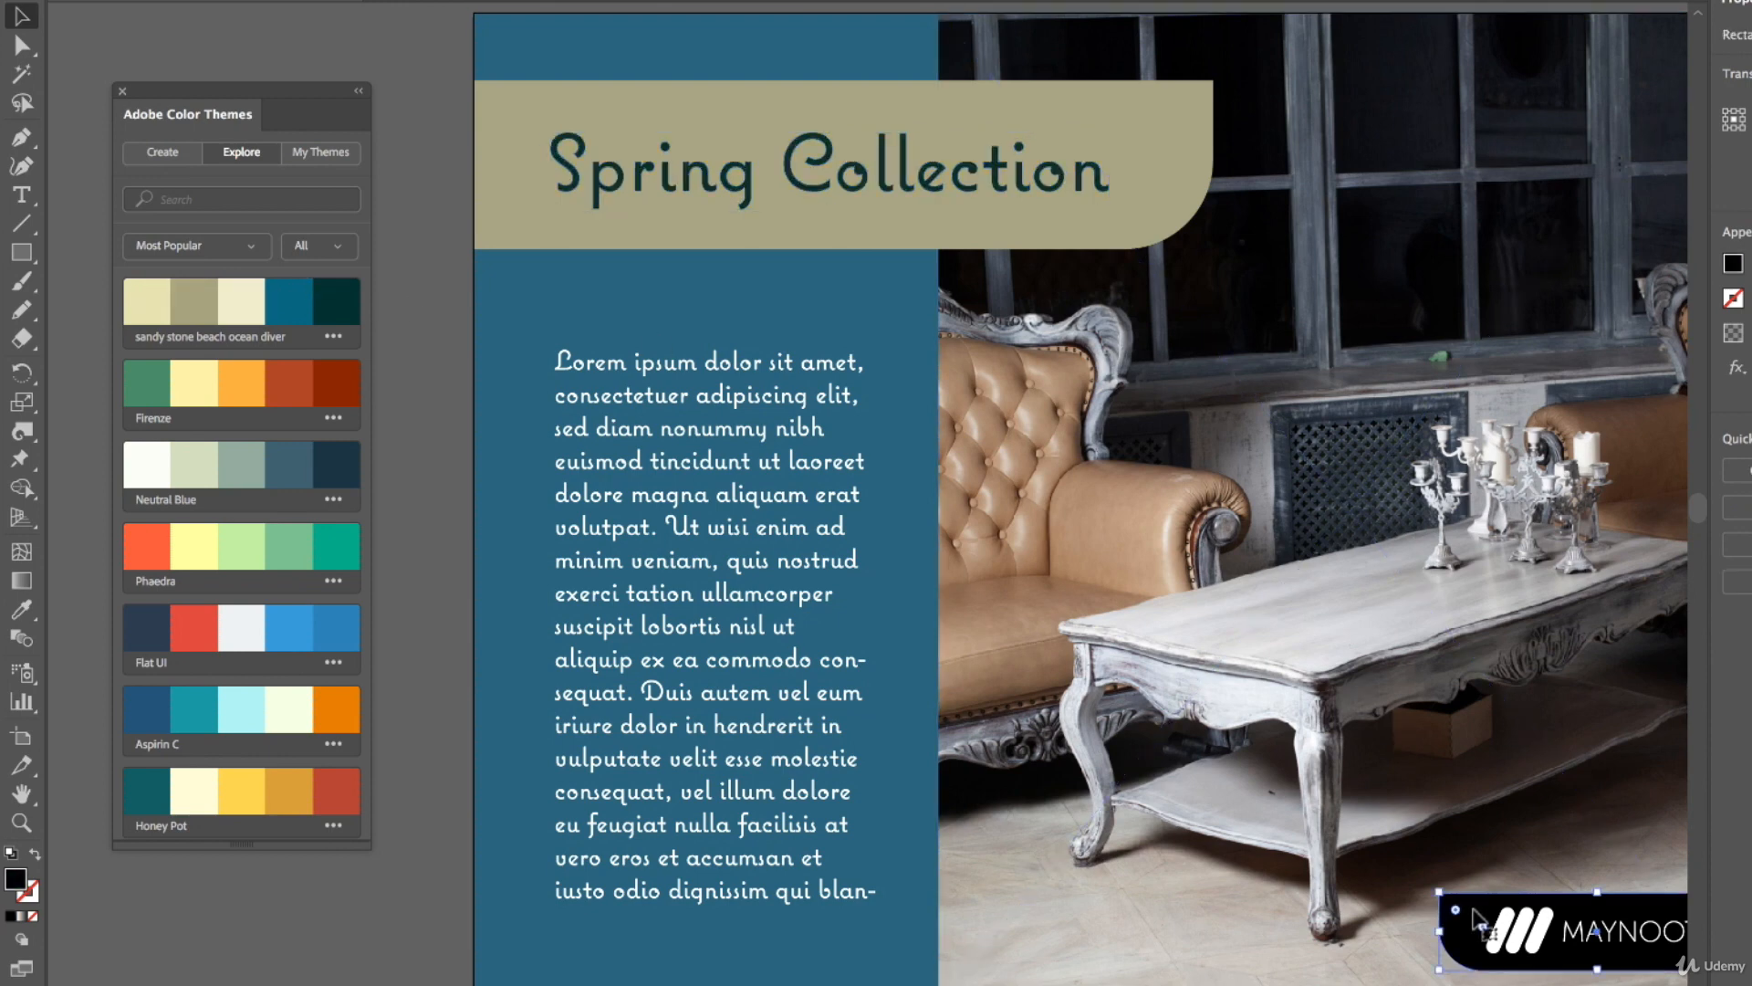
click(155, 295)
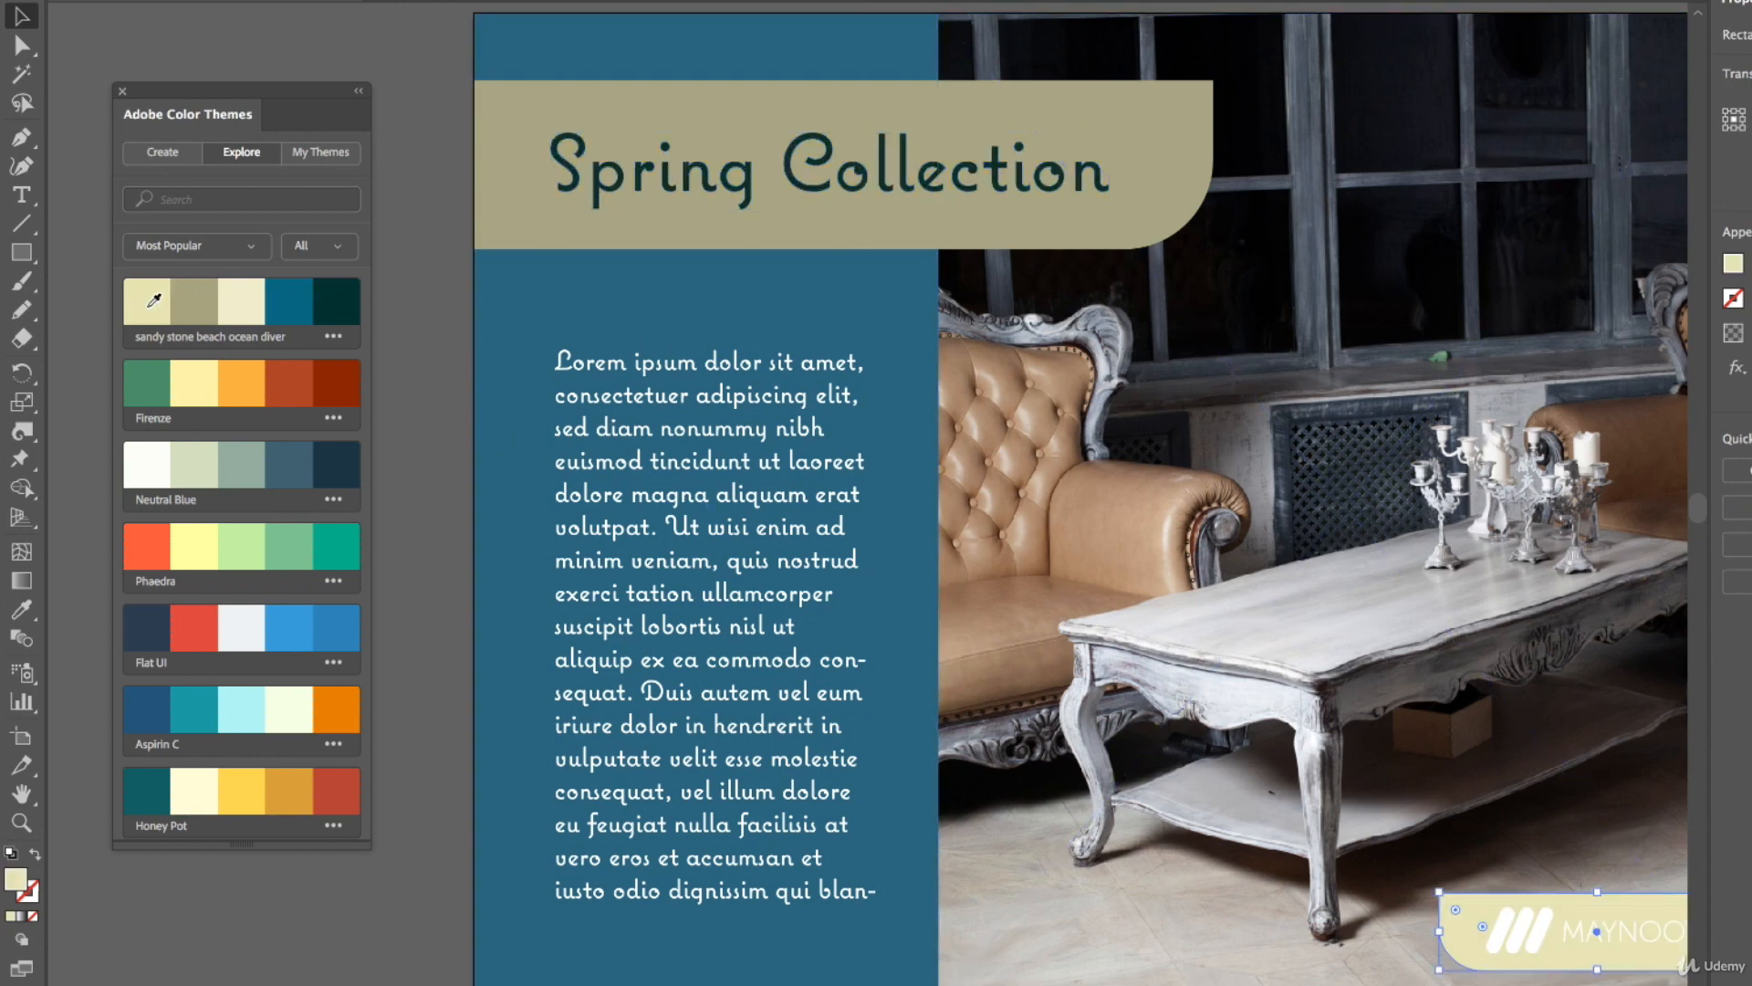
Colour the logo's stripe mark with the theme's ocean blue swatch
click(467, 345)
click(1515, 940)
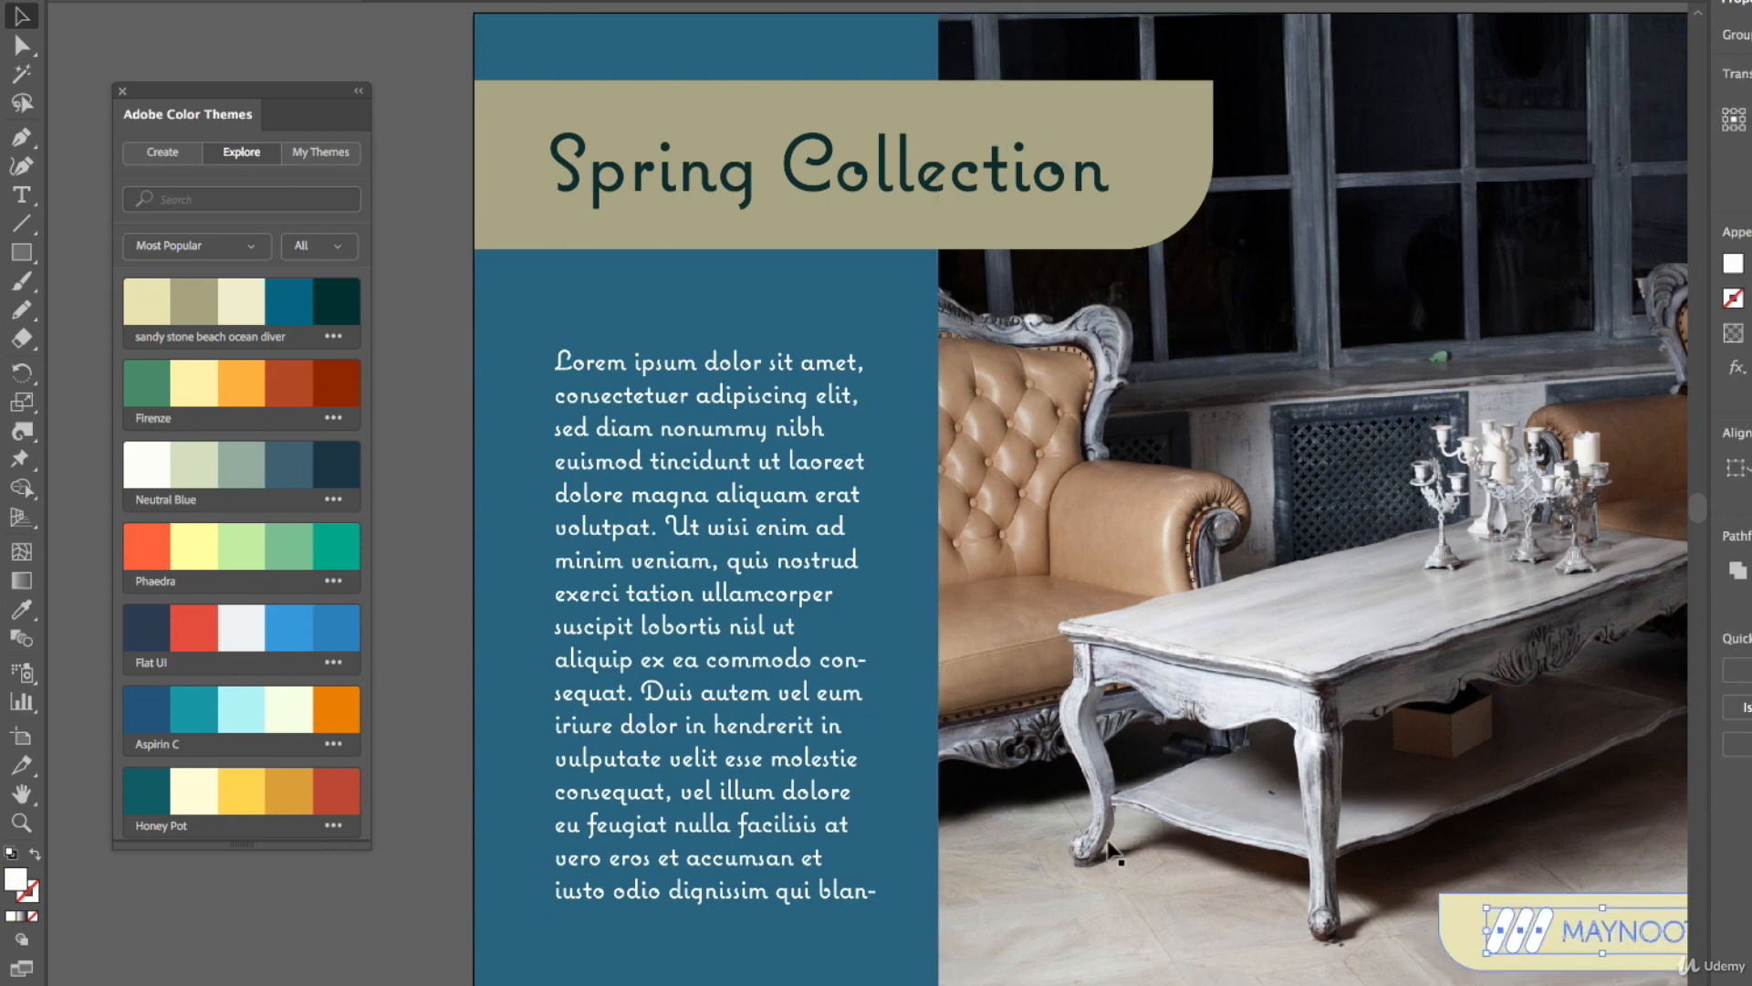
click(290, 302)
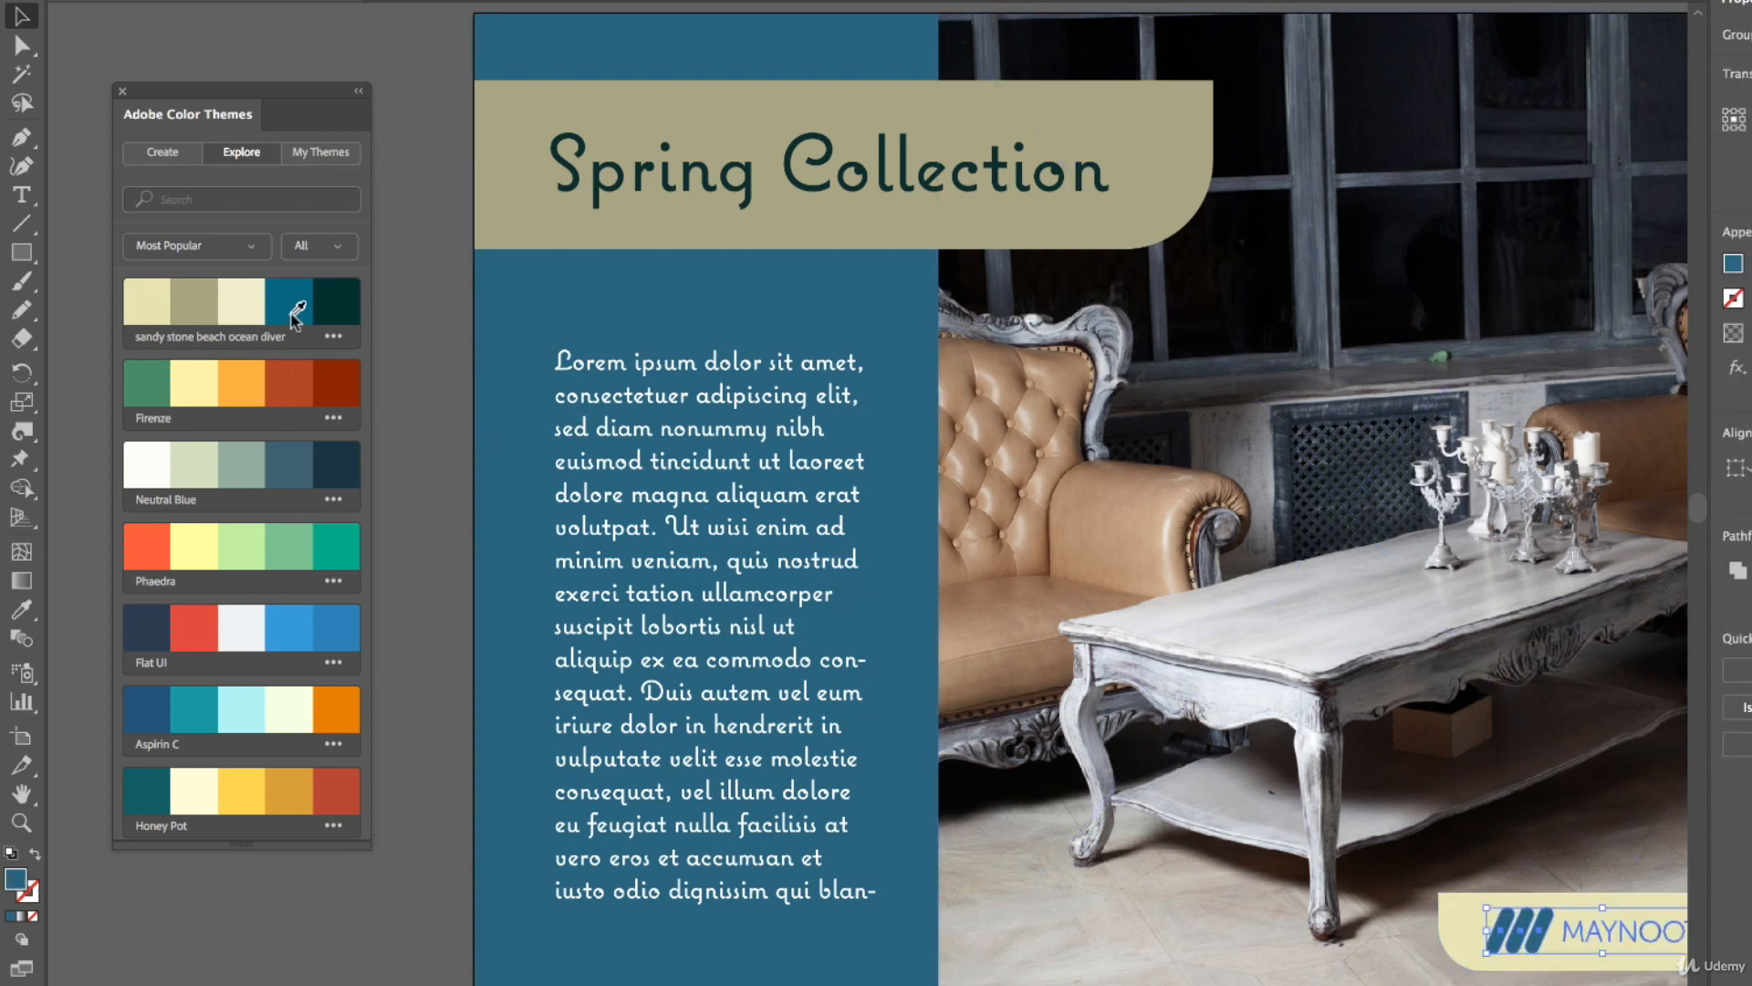
click(91, 49)
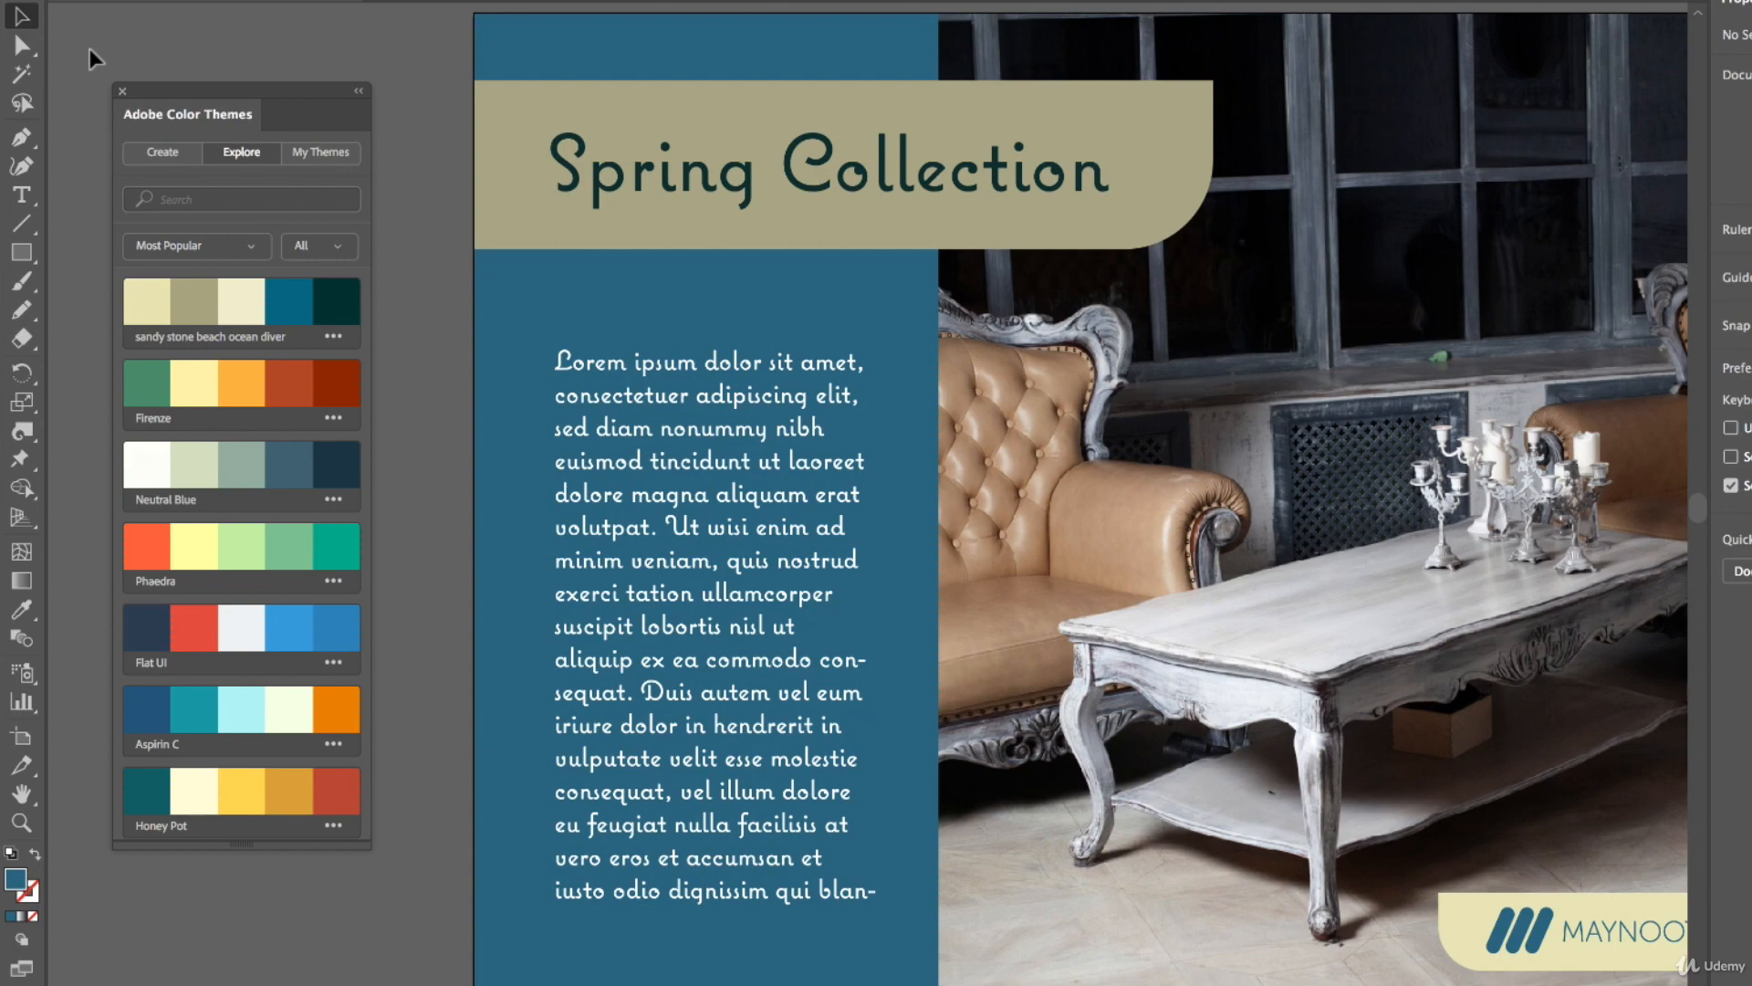
Duplicate the artboard to the right with the Artboard tool
key(ctrl+0)
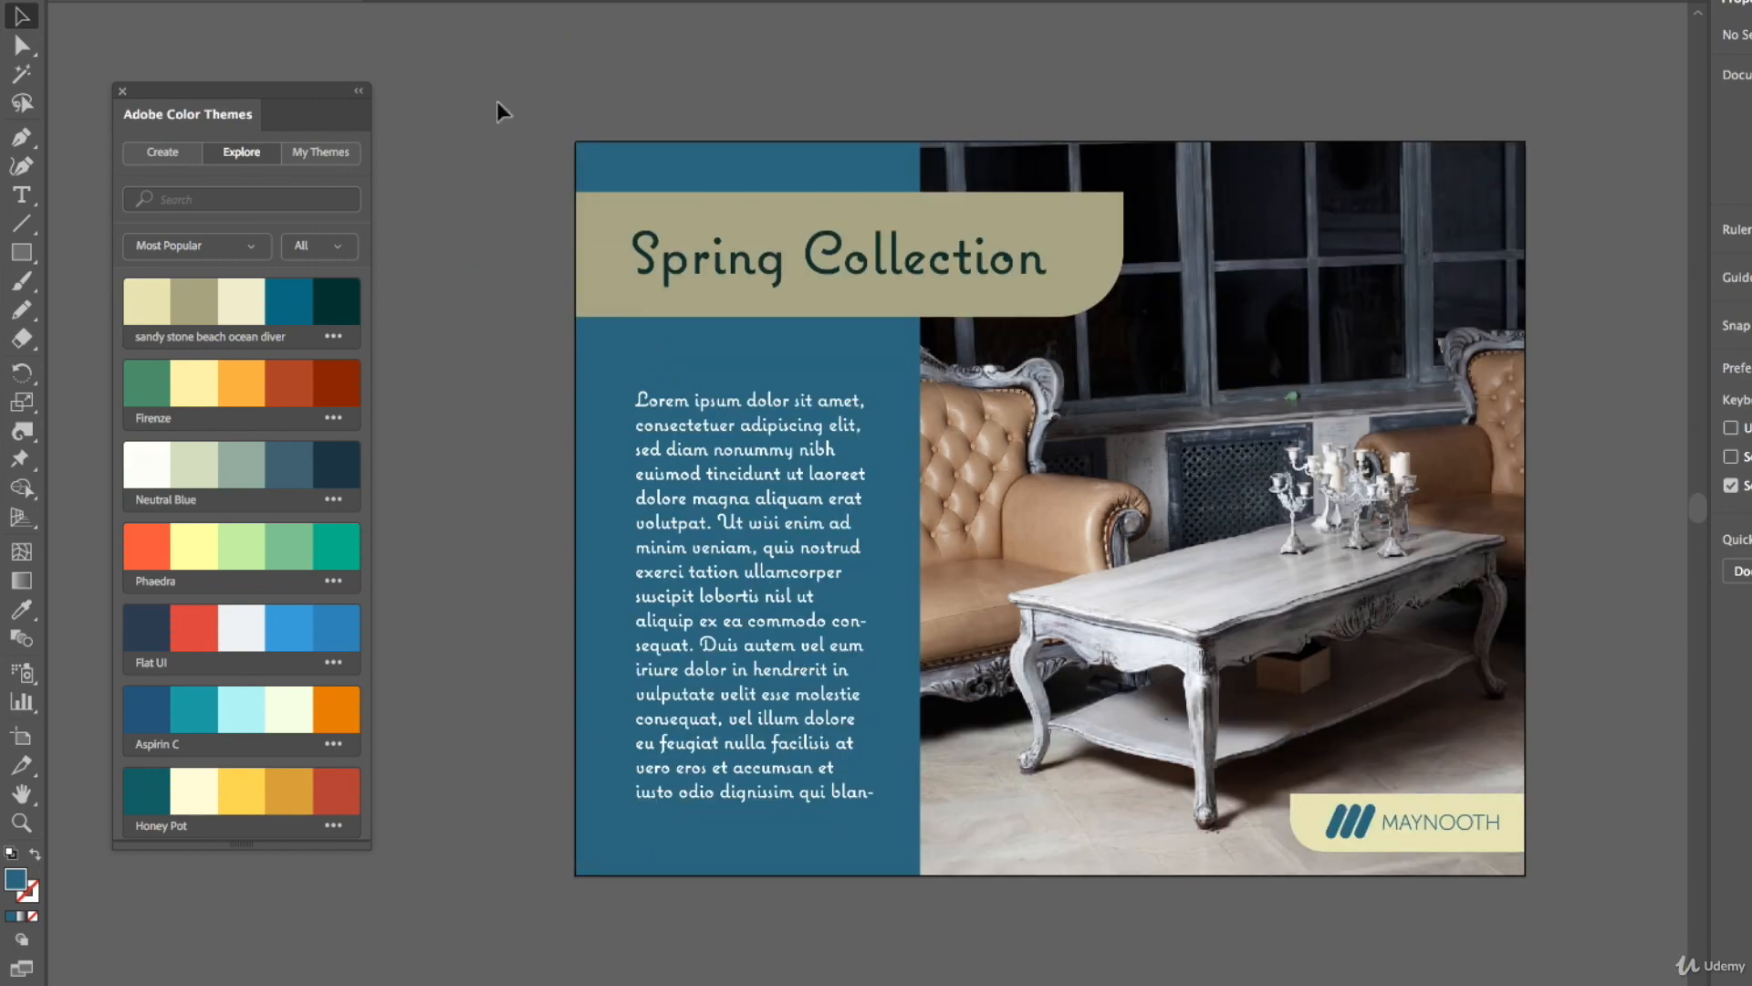
scroll(1028, 293, right, 2)
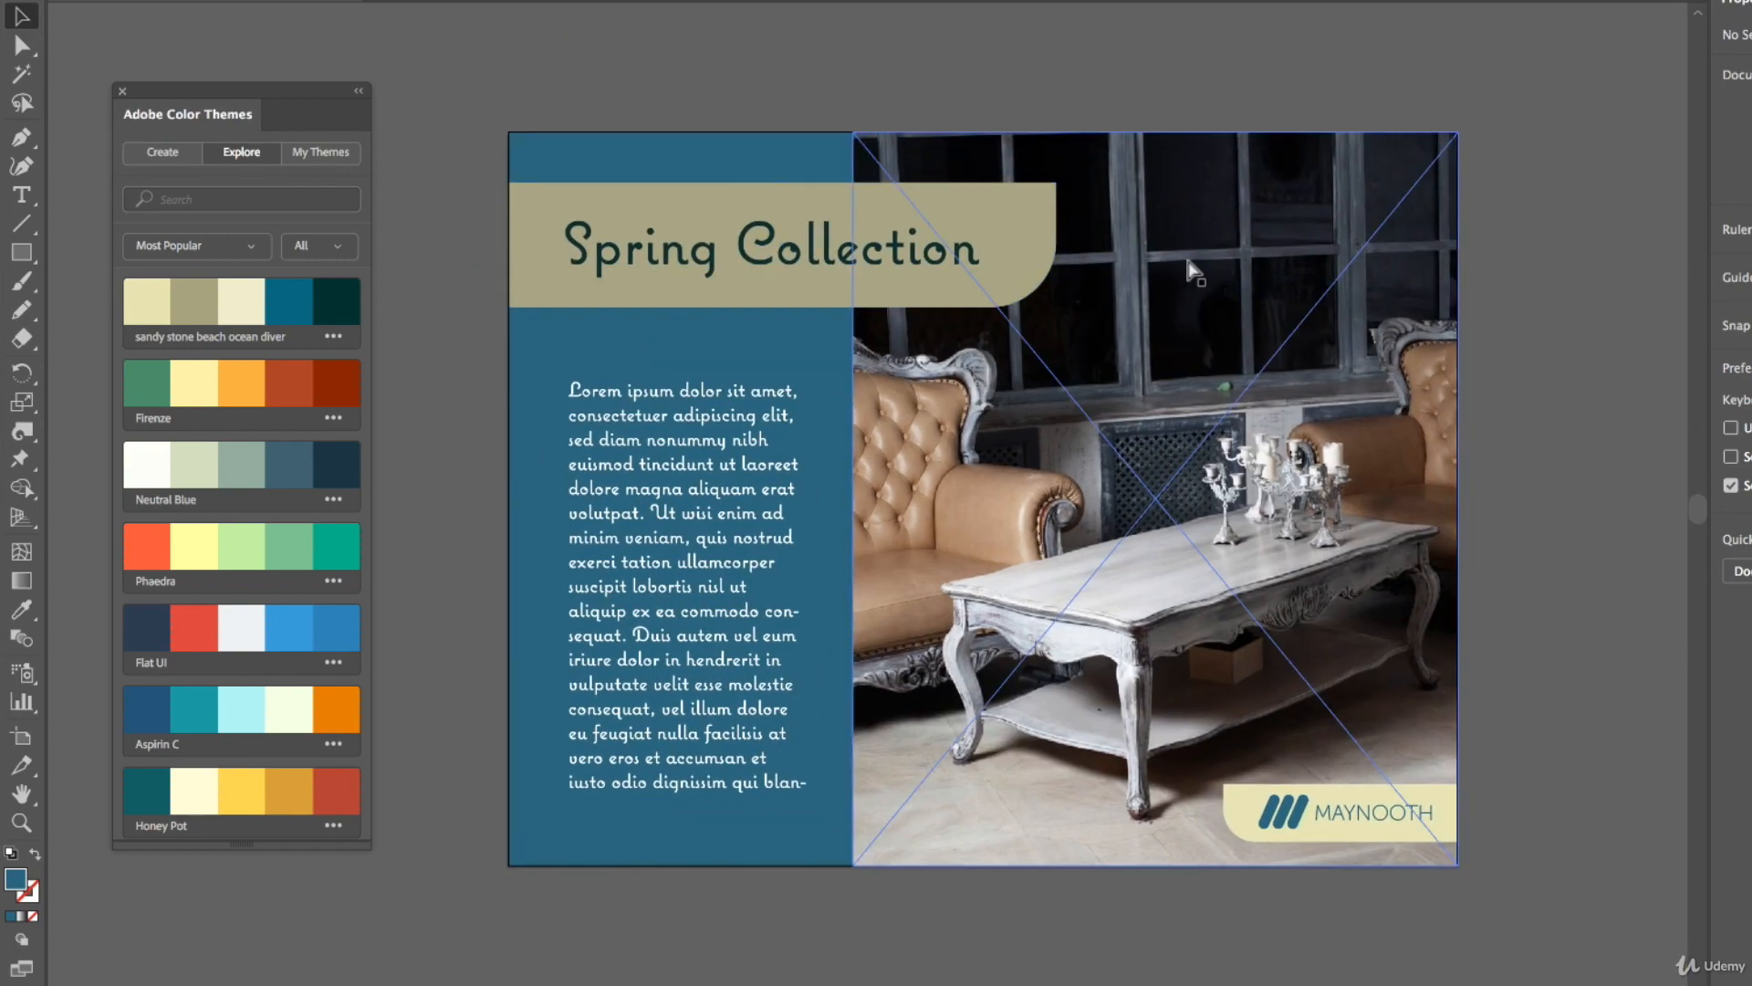
key(ctrl+minus)
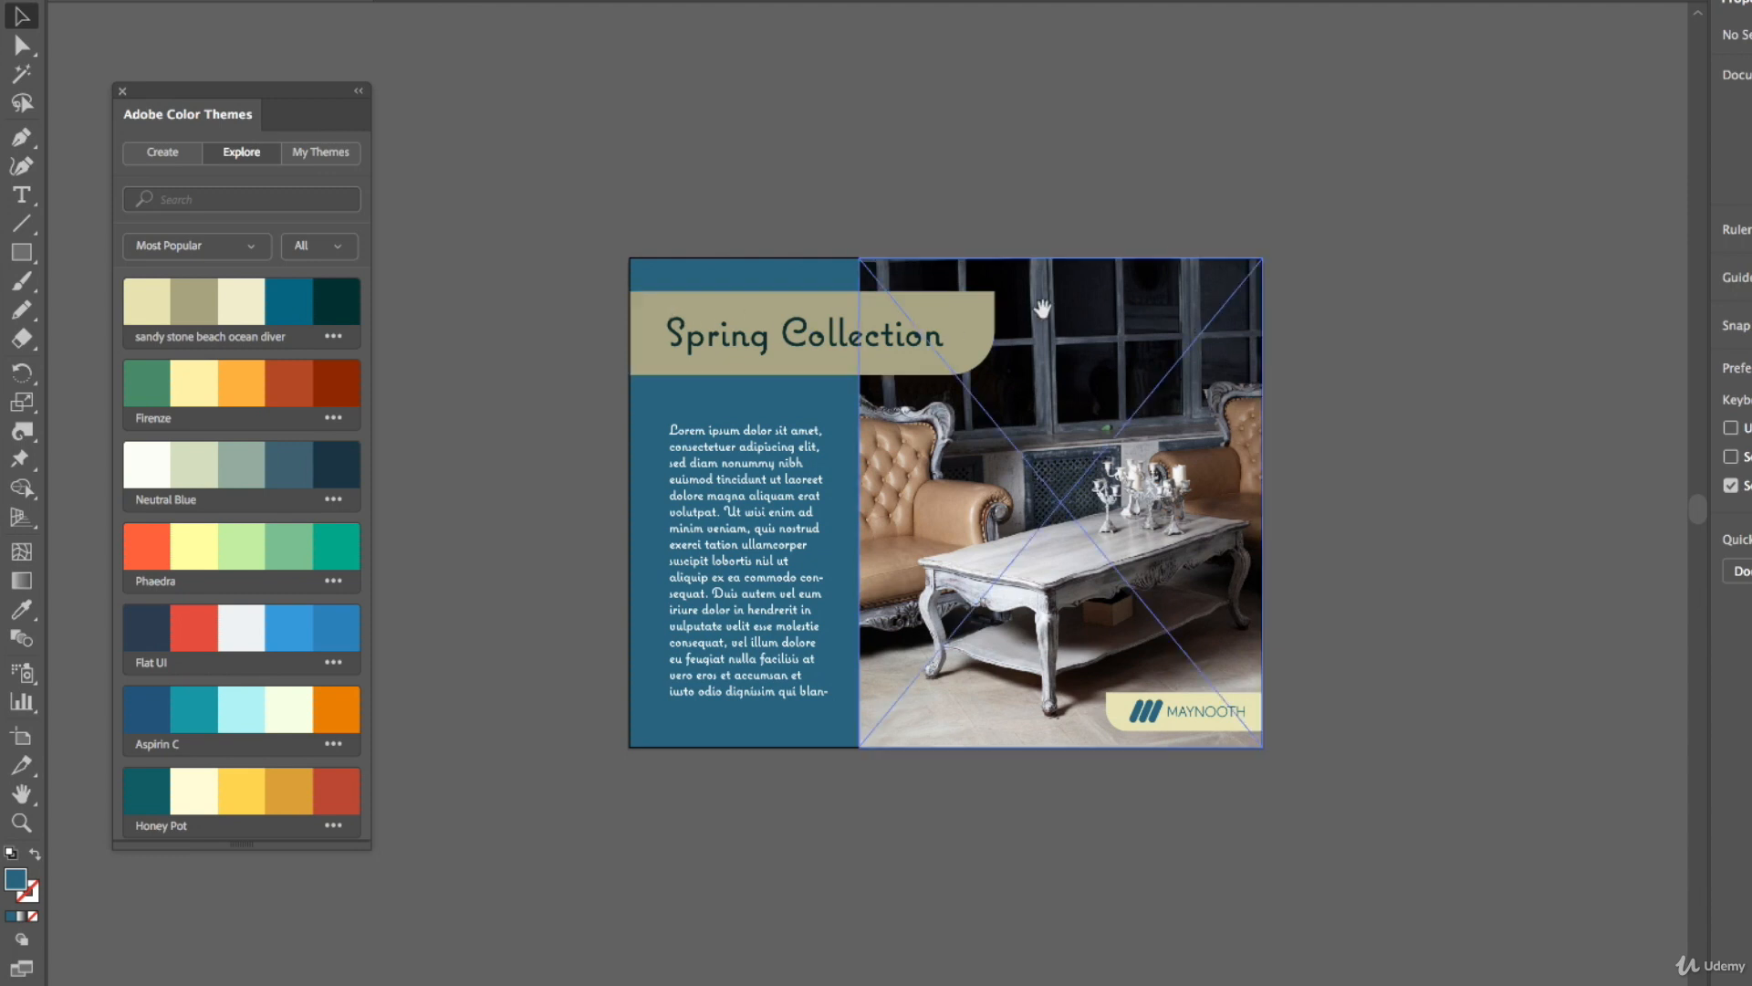
drag(1043, 308, 894, 294)
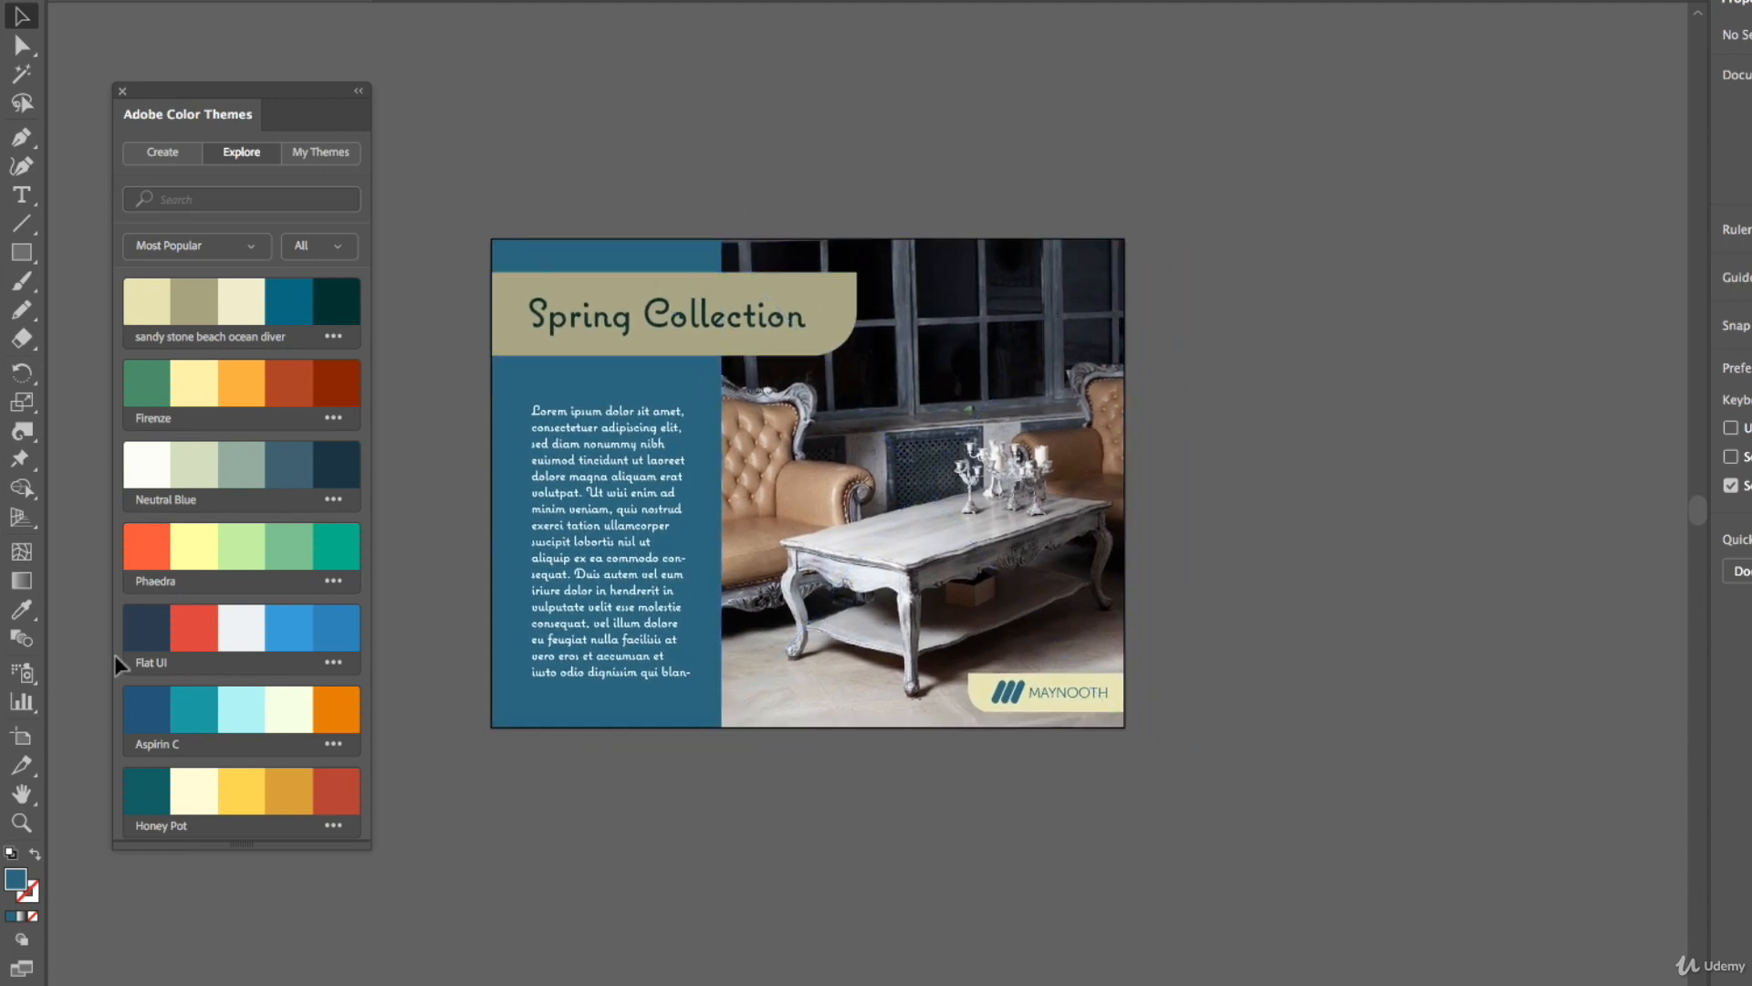
click(25, 738)
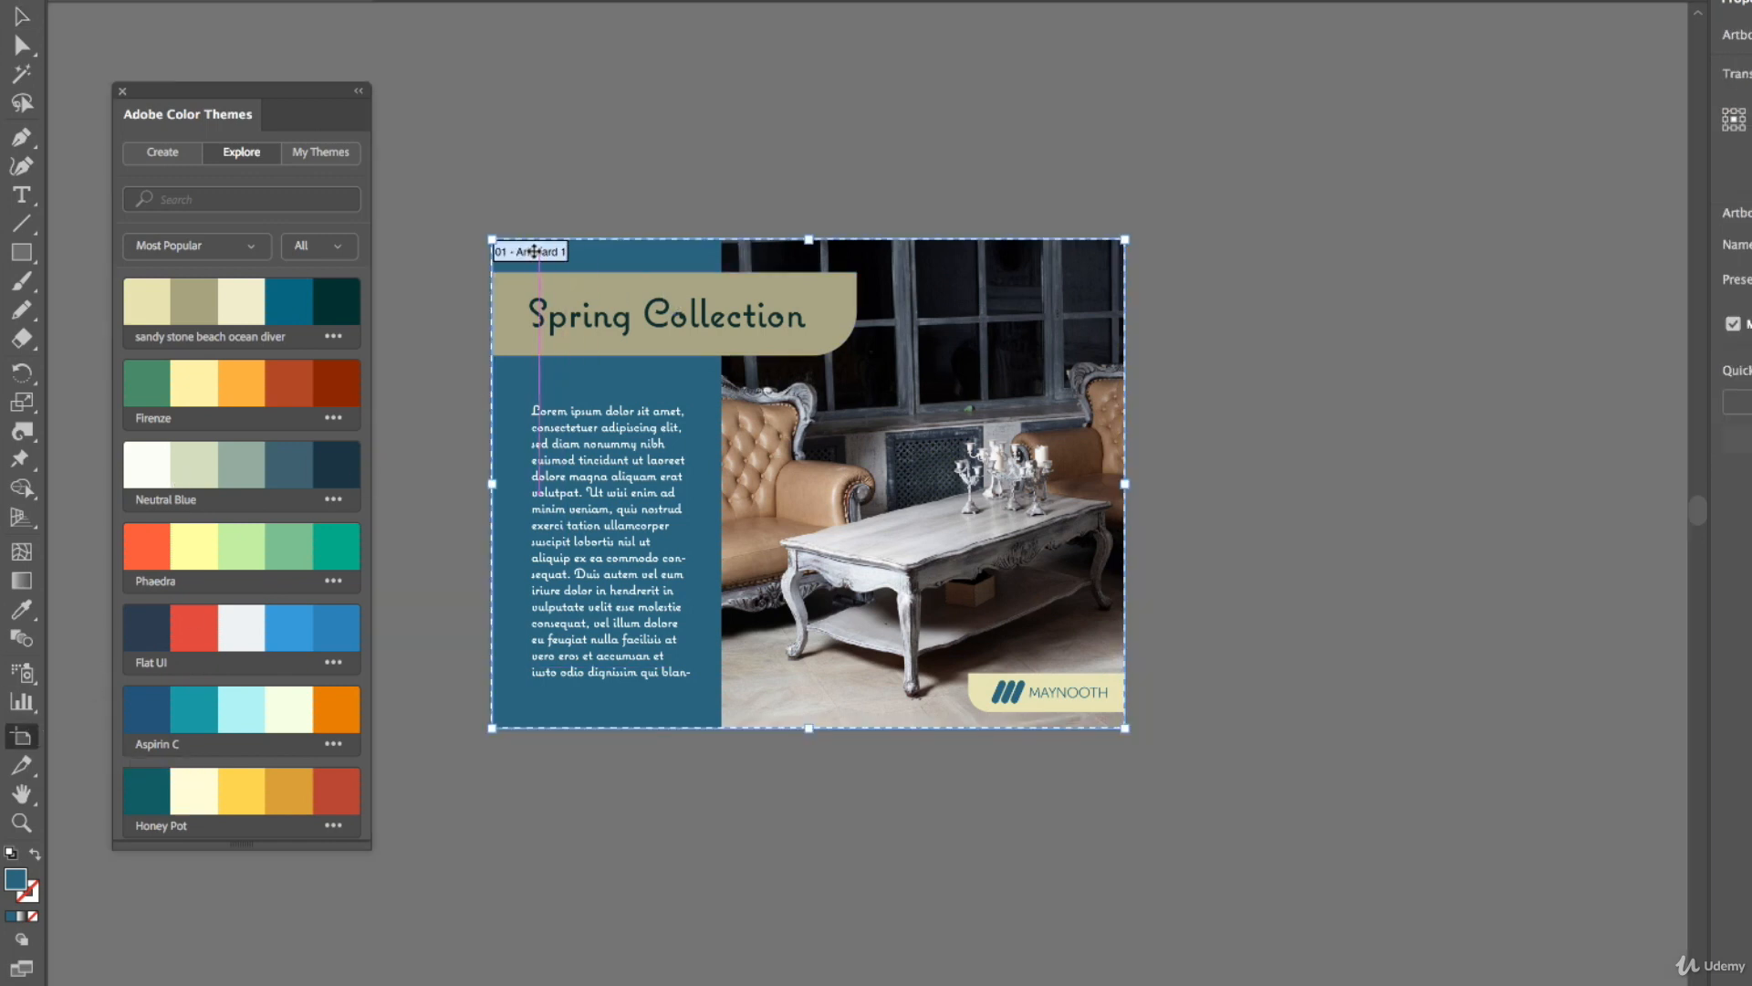
drag(525, 250, 1251, 262)
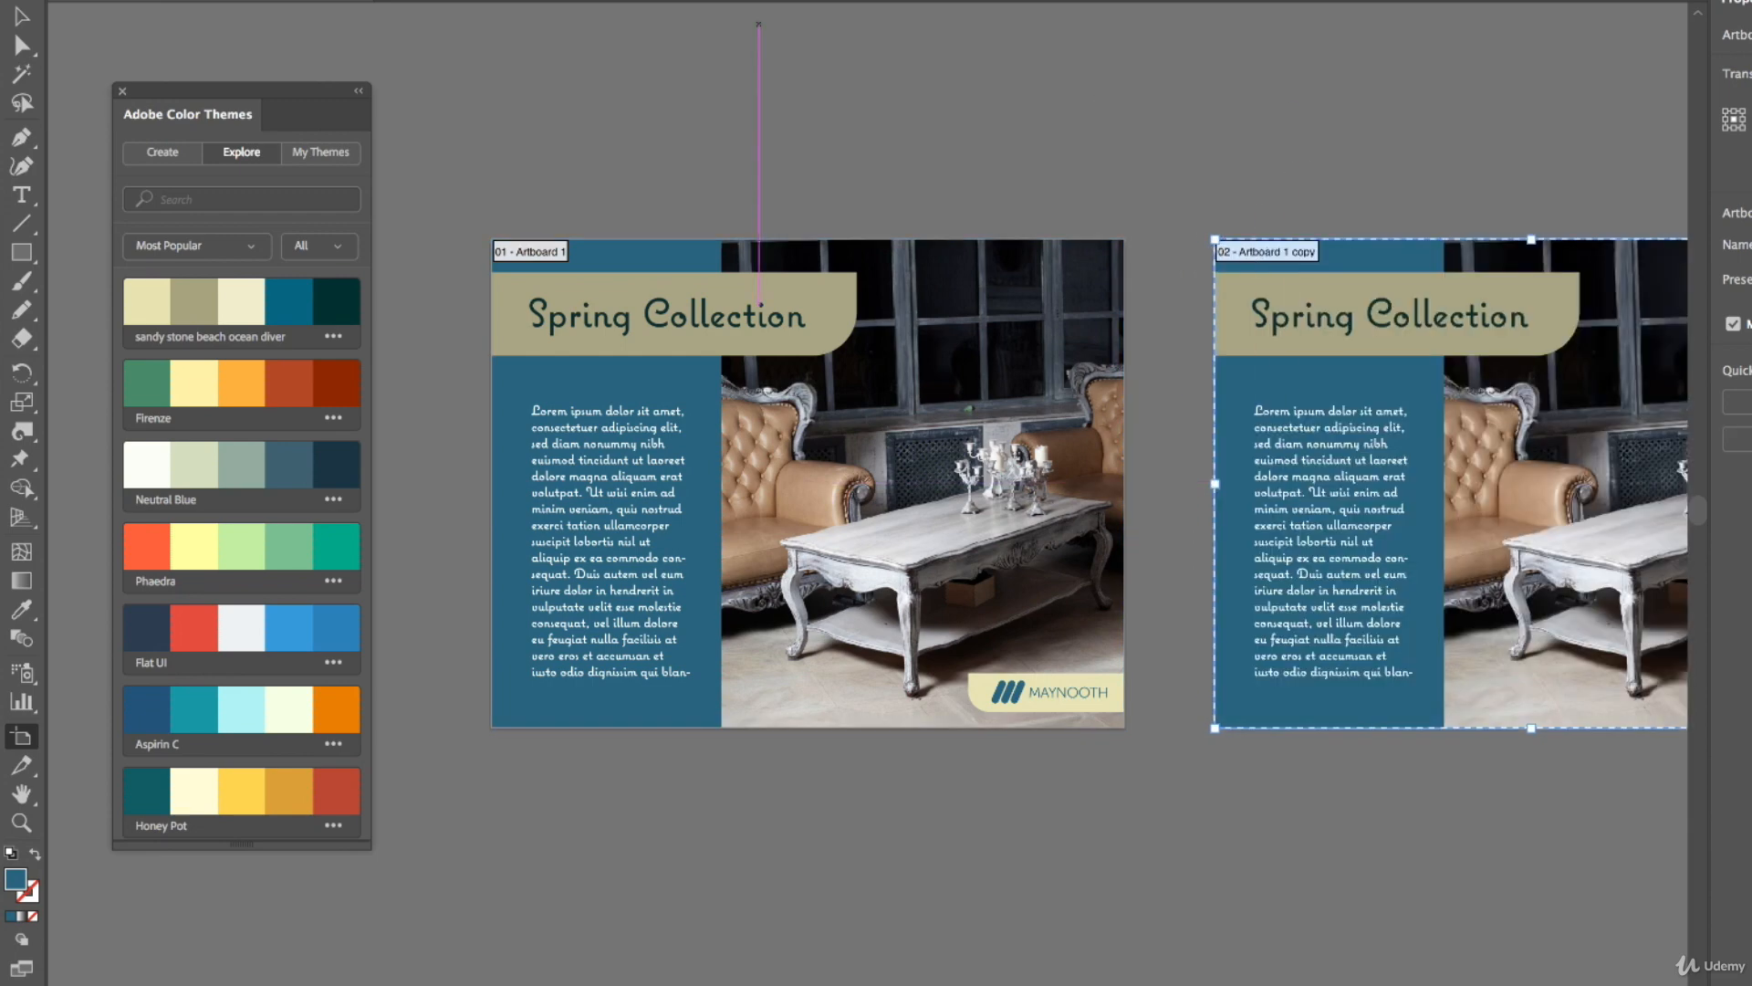
Filter the Explore themes to the past Week
click(22, 16)
drag(1360, 88, 845, 101)
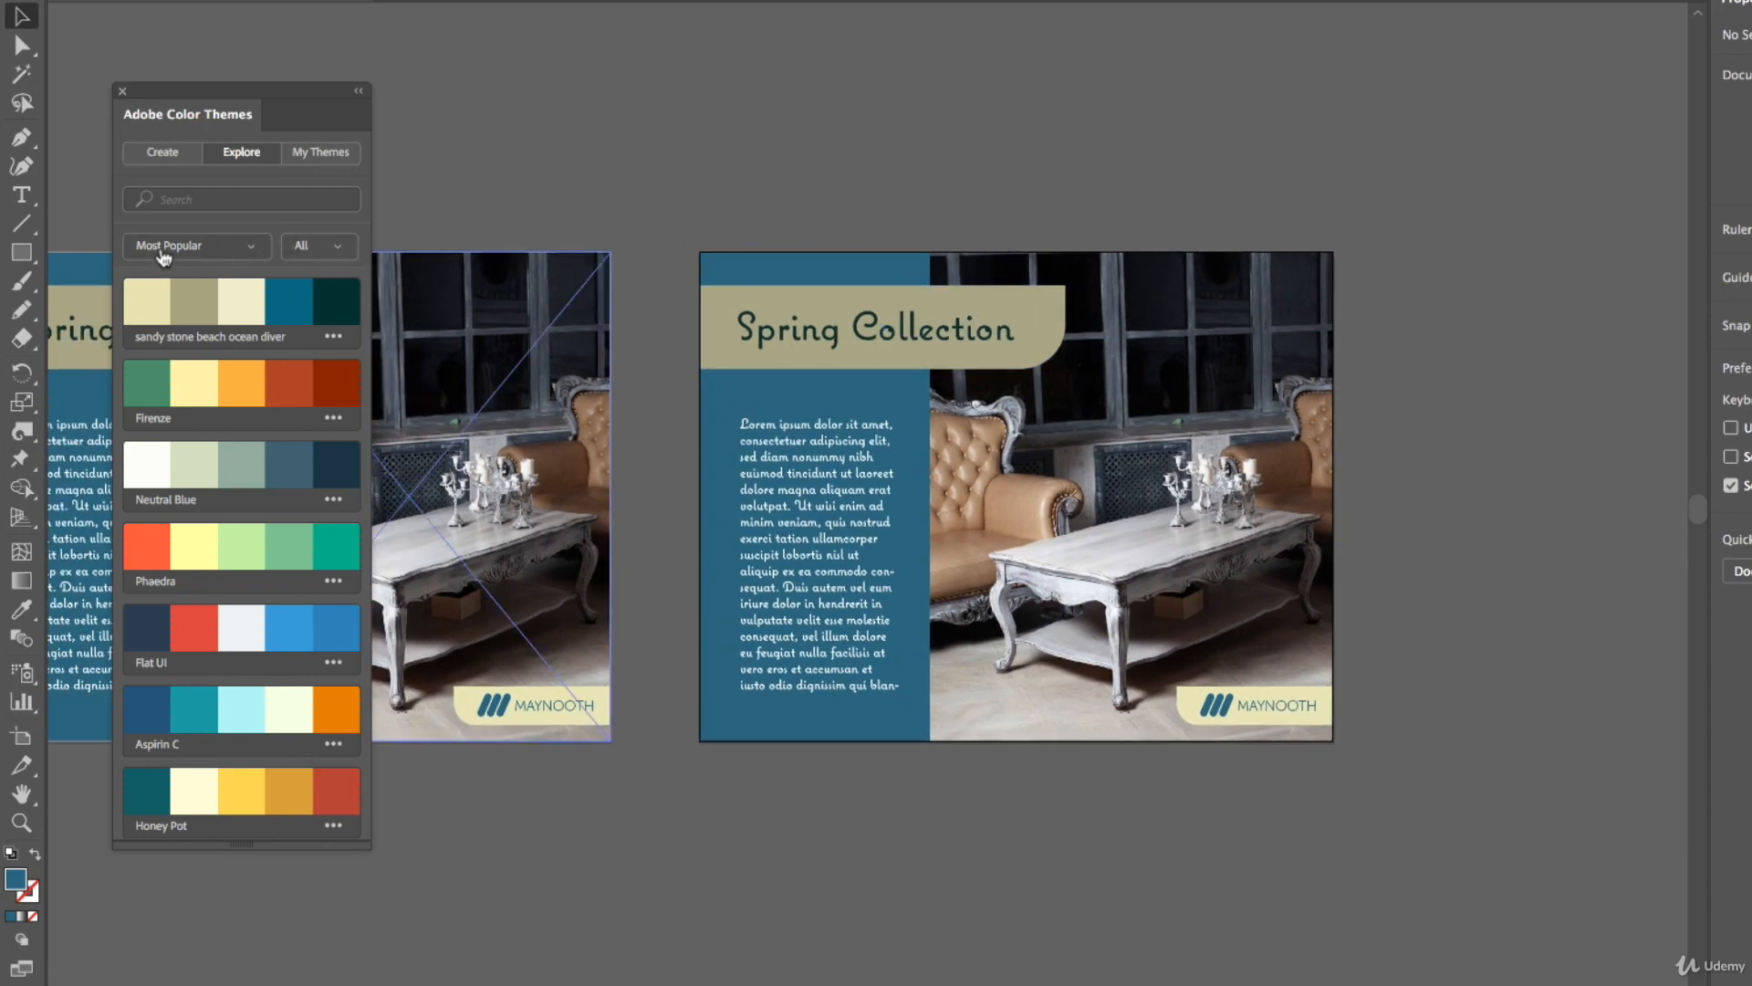
click(311, 252)
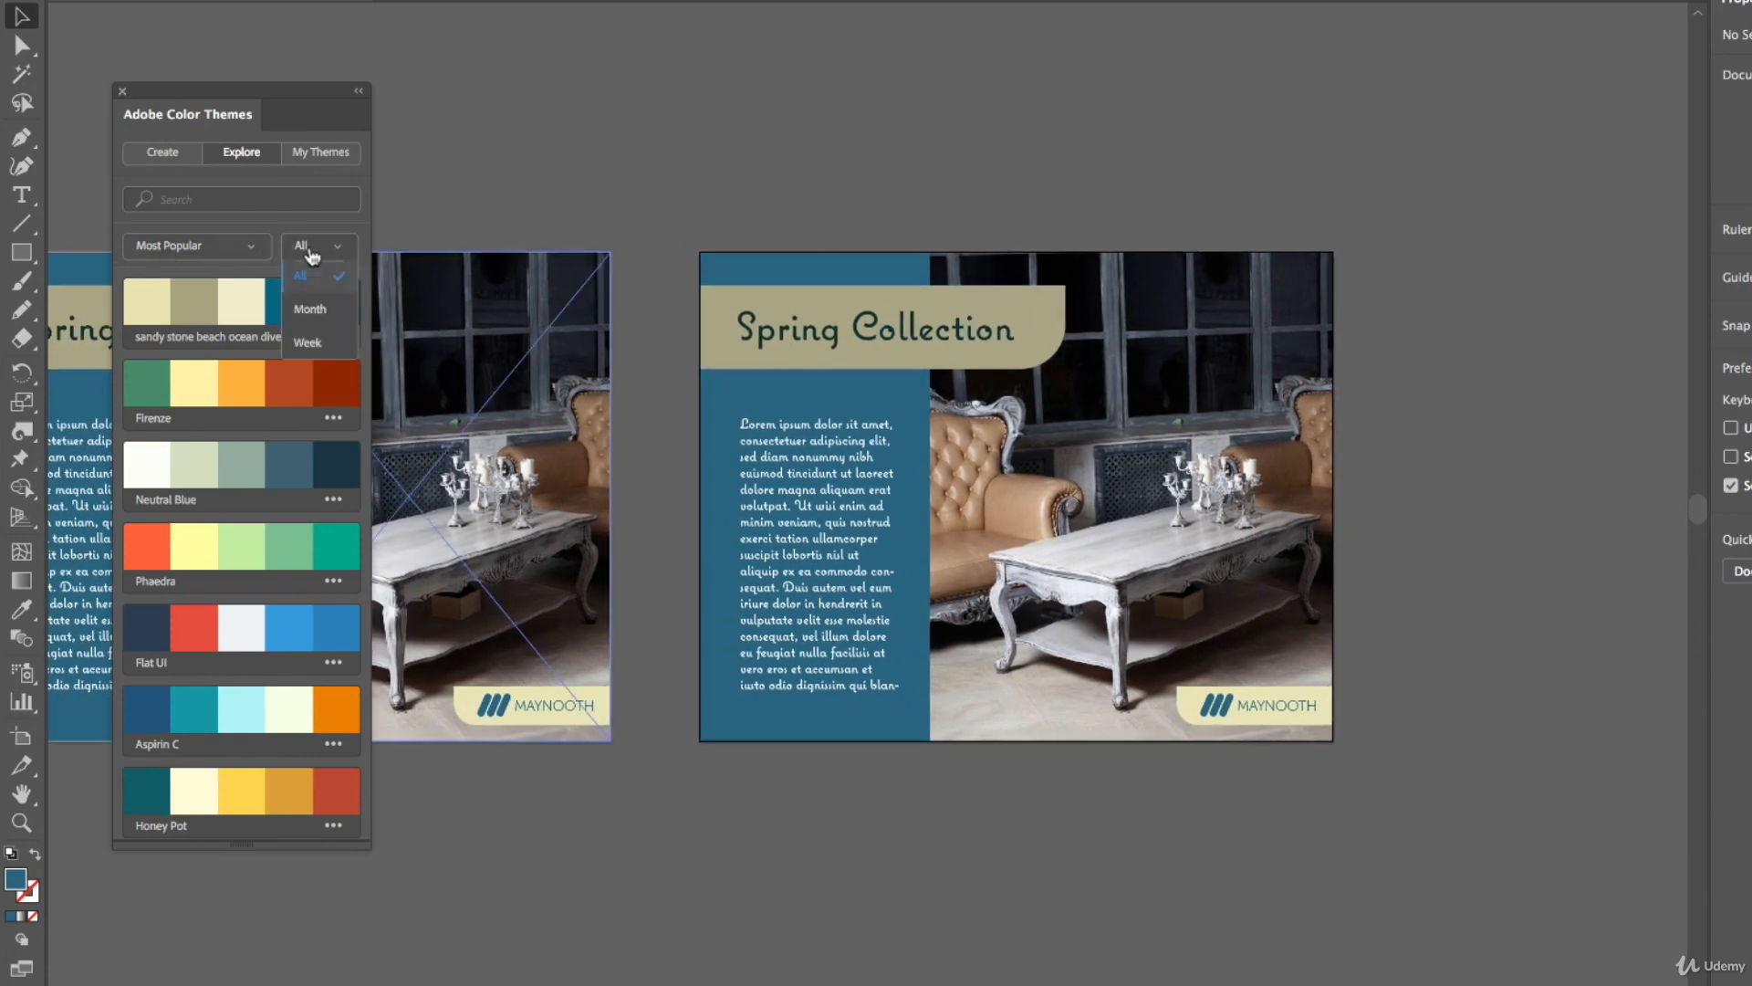
click(304, 345)
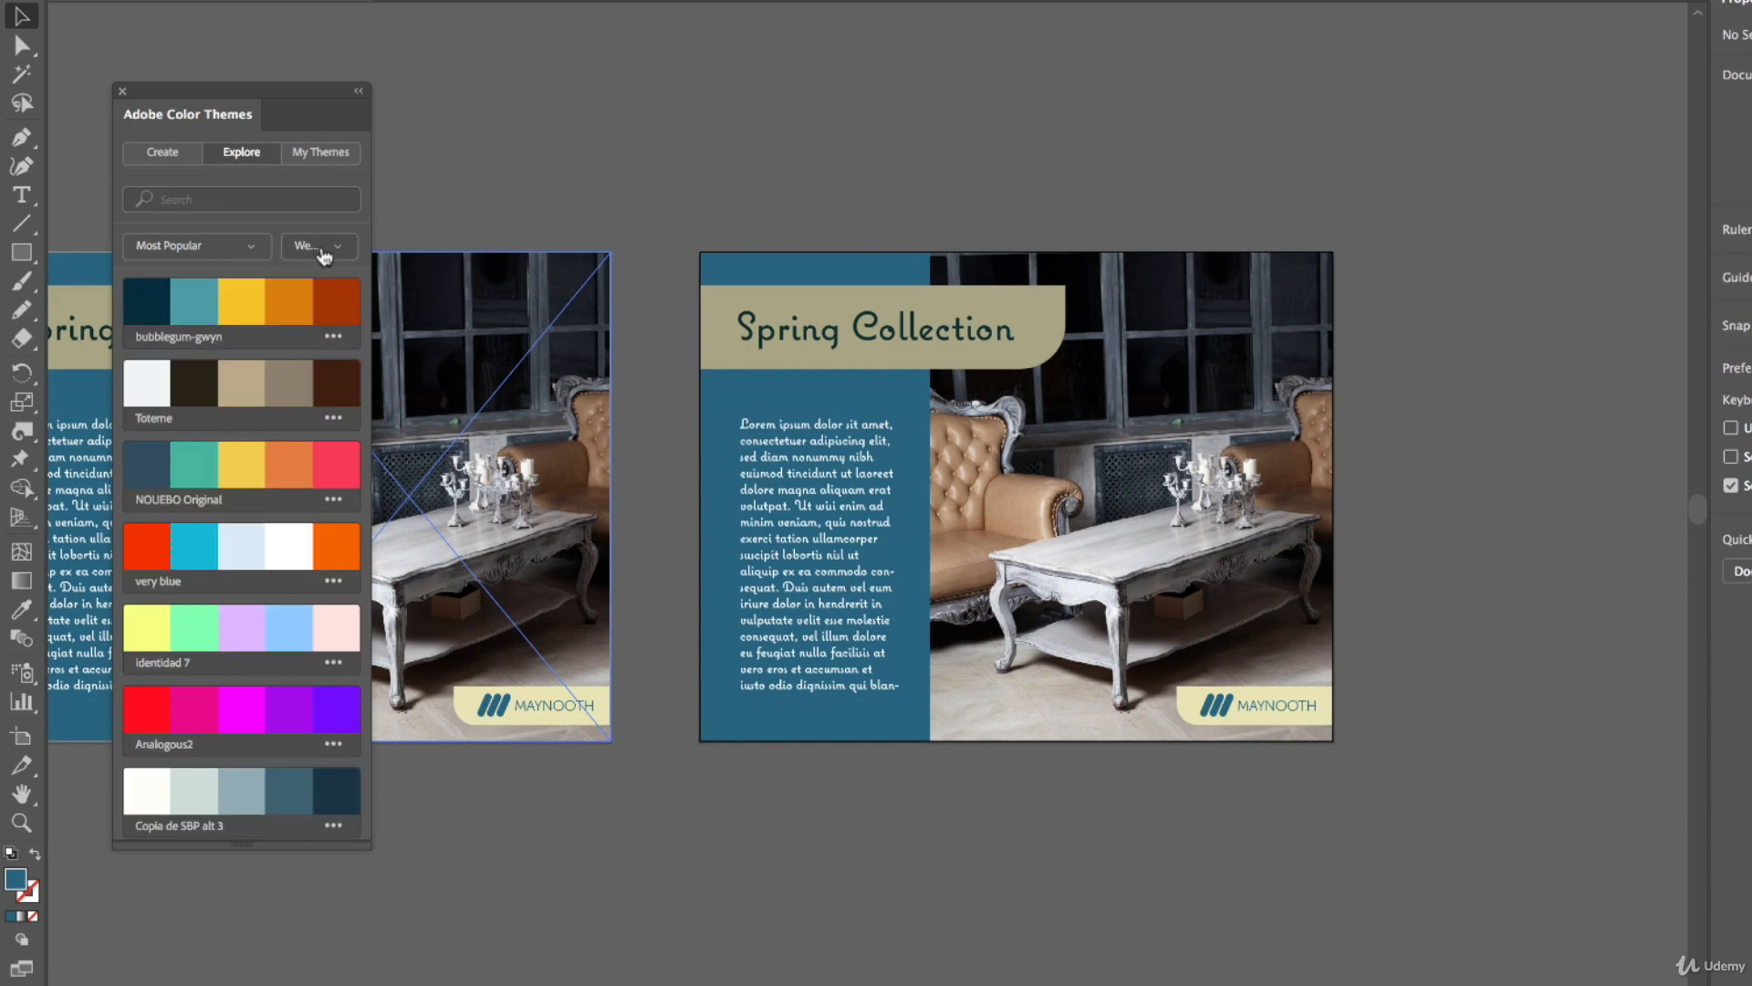
Fill the copied artboard's left column with the teal swatch from the bubblegum-gwyn theme
click(885, 278)
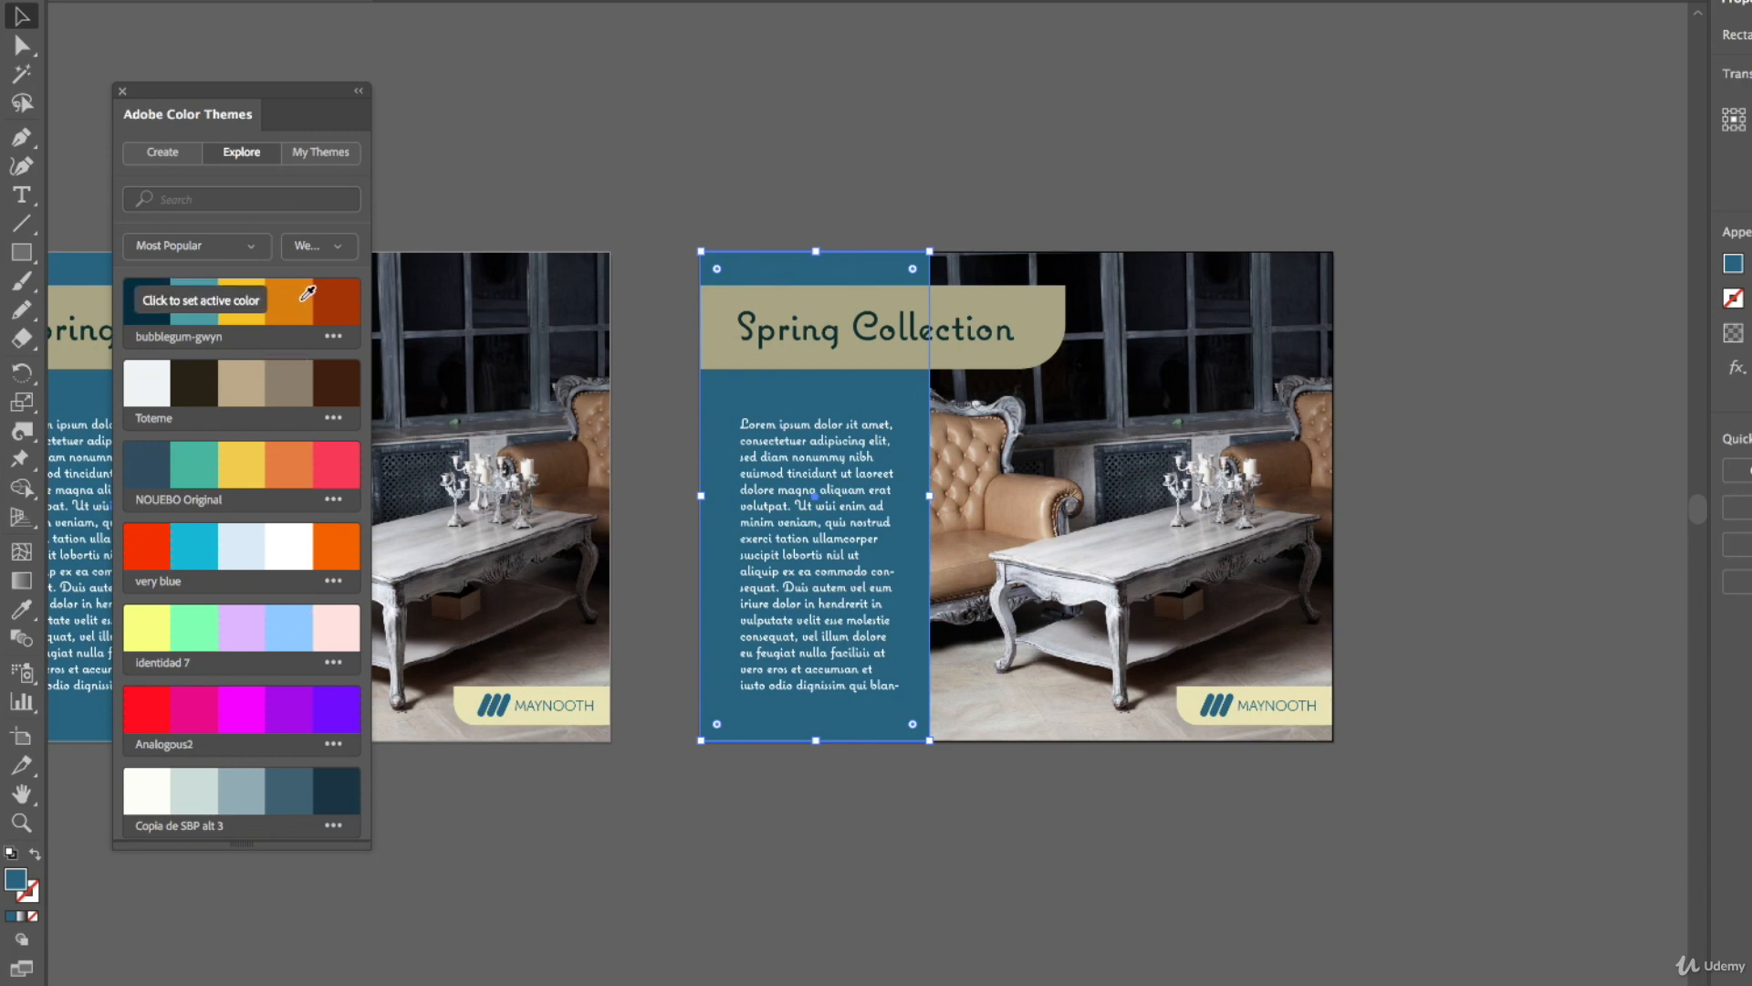
click(208, 300)
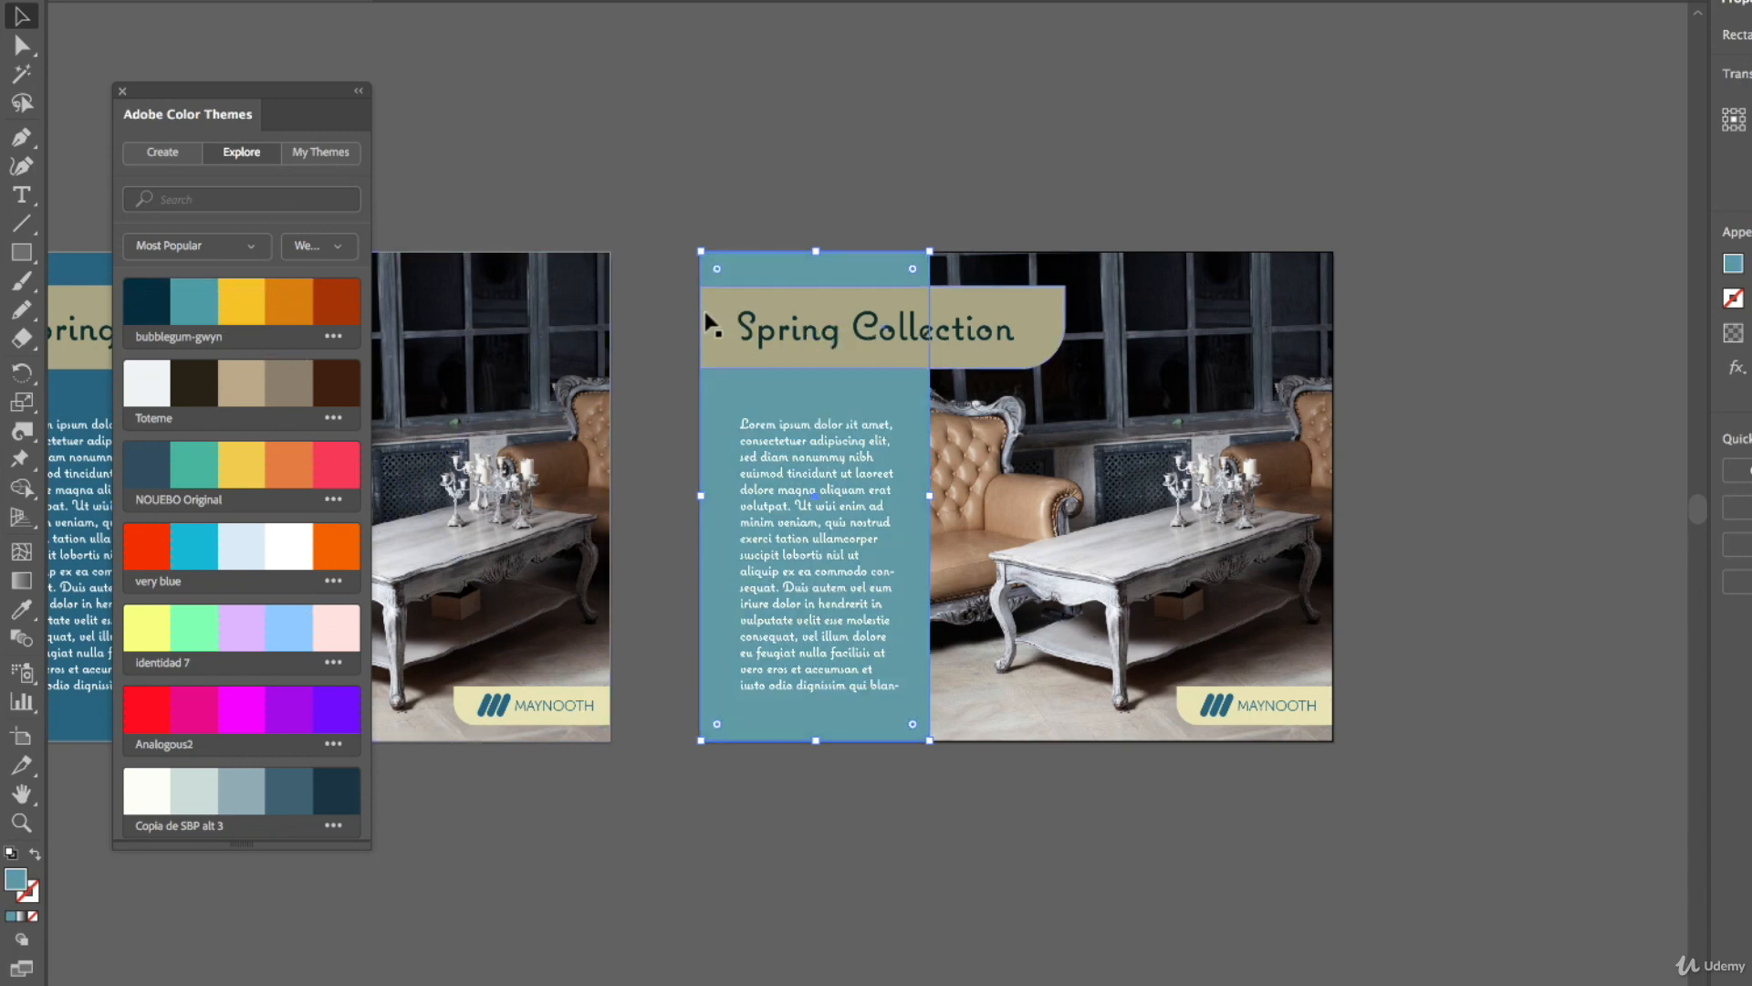
Fill the copy's title banner with the bubblegum-gwyn yellow swatch
click(826, 342)
click(242, 301)
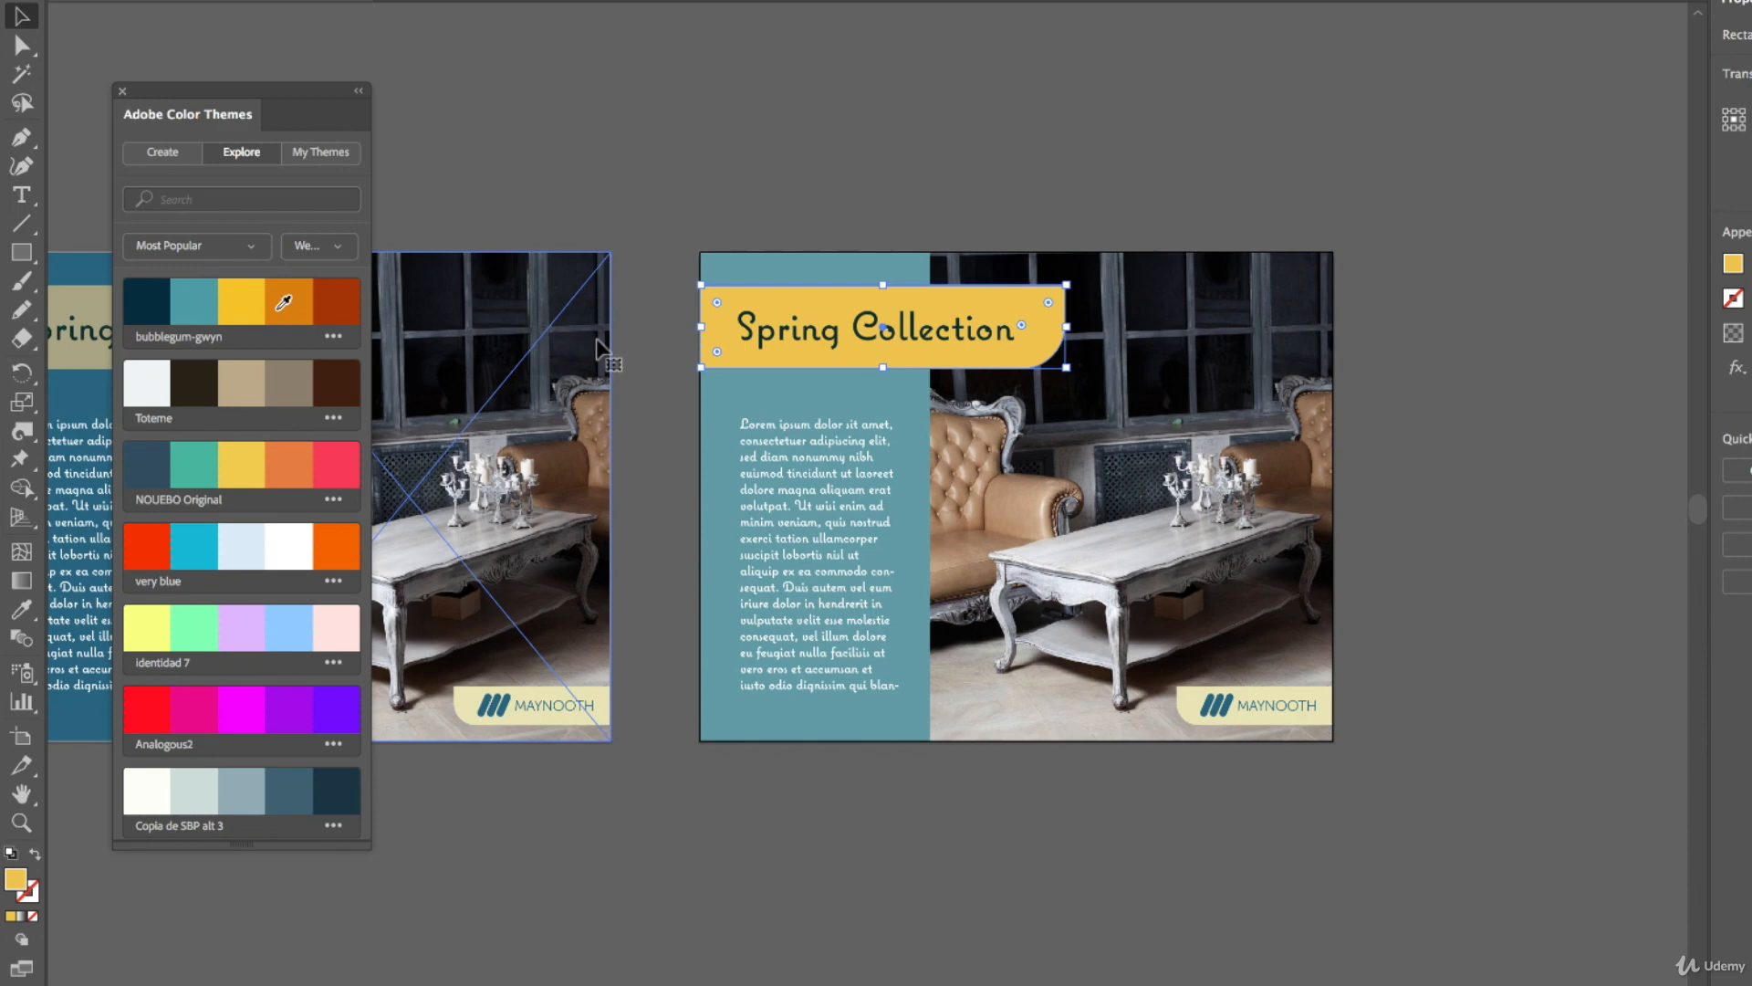
Colour the copy's body text with the theme's dark navy swatch
click(851, 419)
click(158, 309)
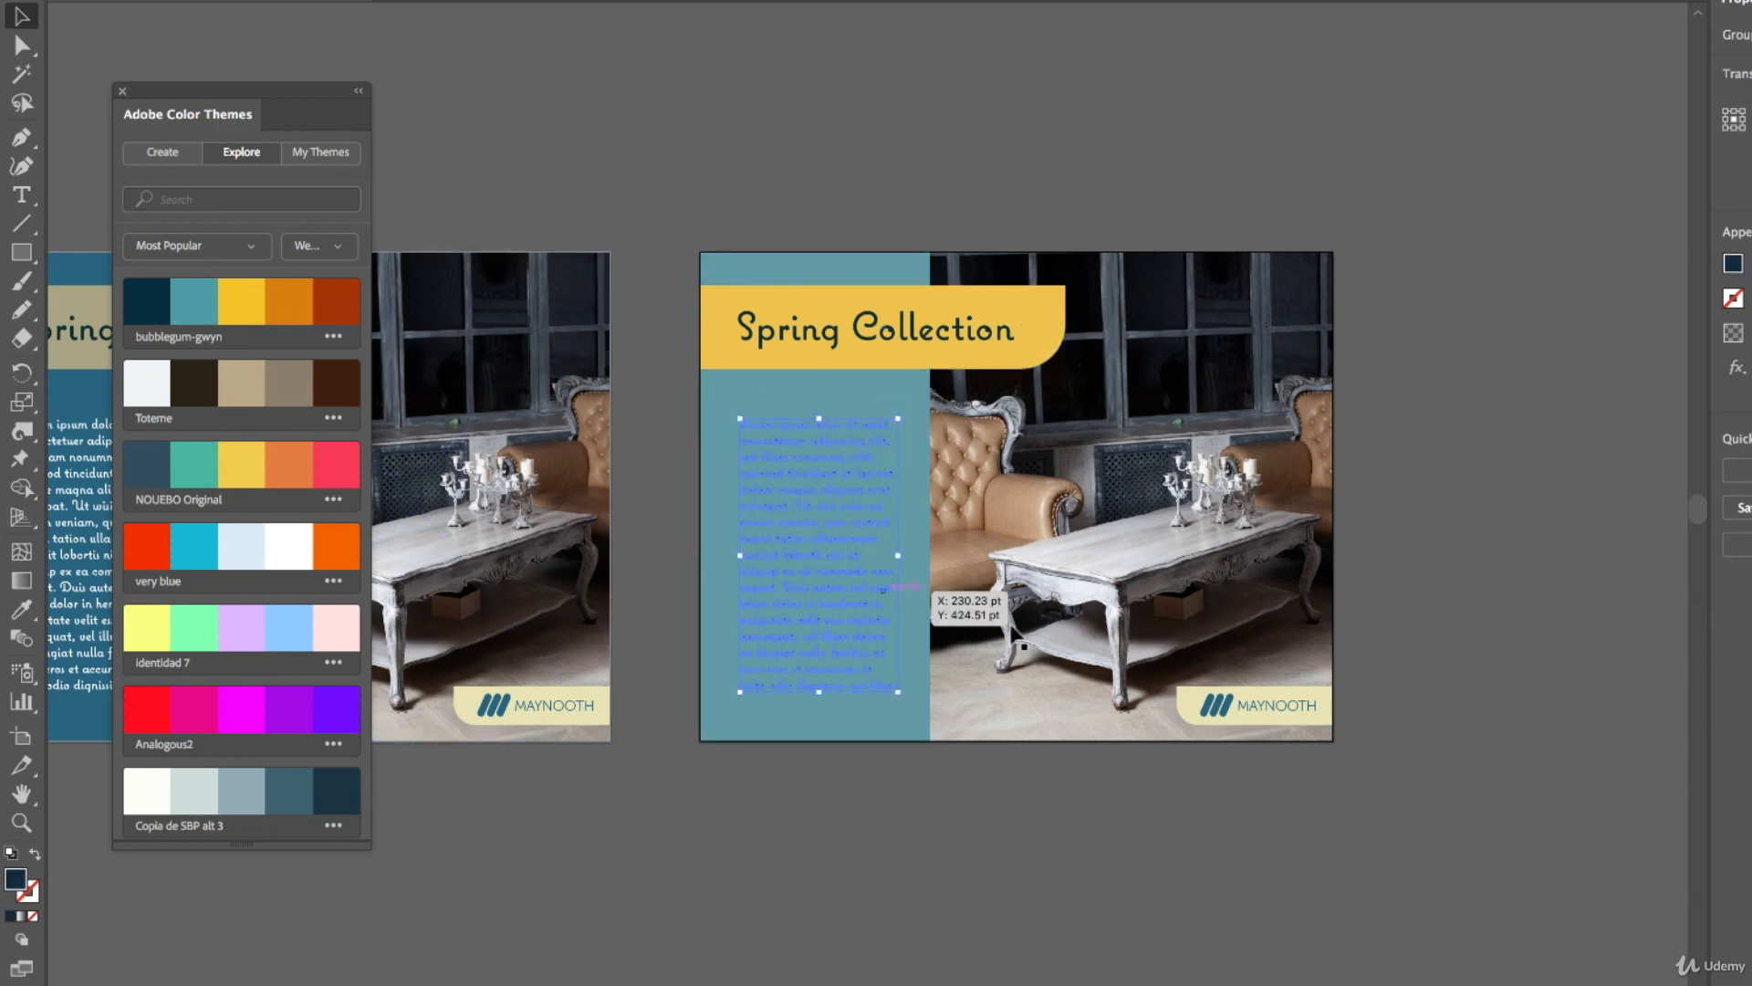
Fill the copy's MAYNOOTH logo badge with the theme's orange swatch
click(1193, 707)
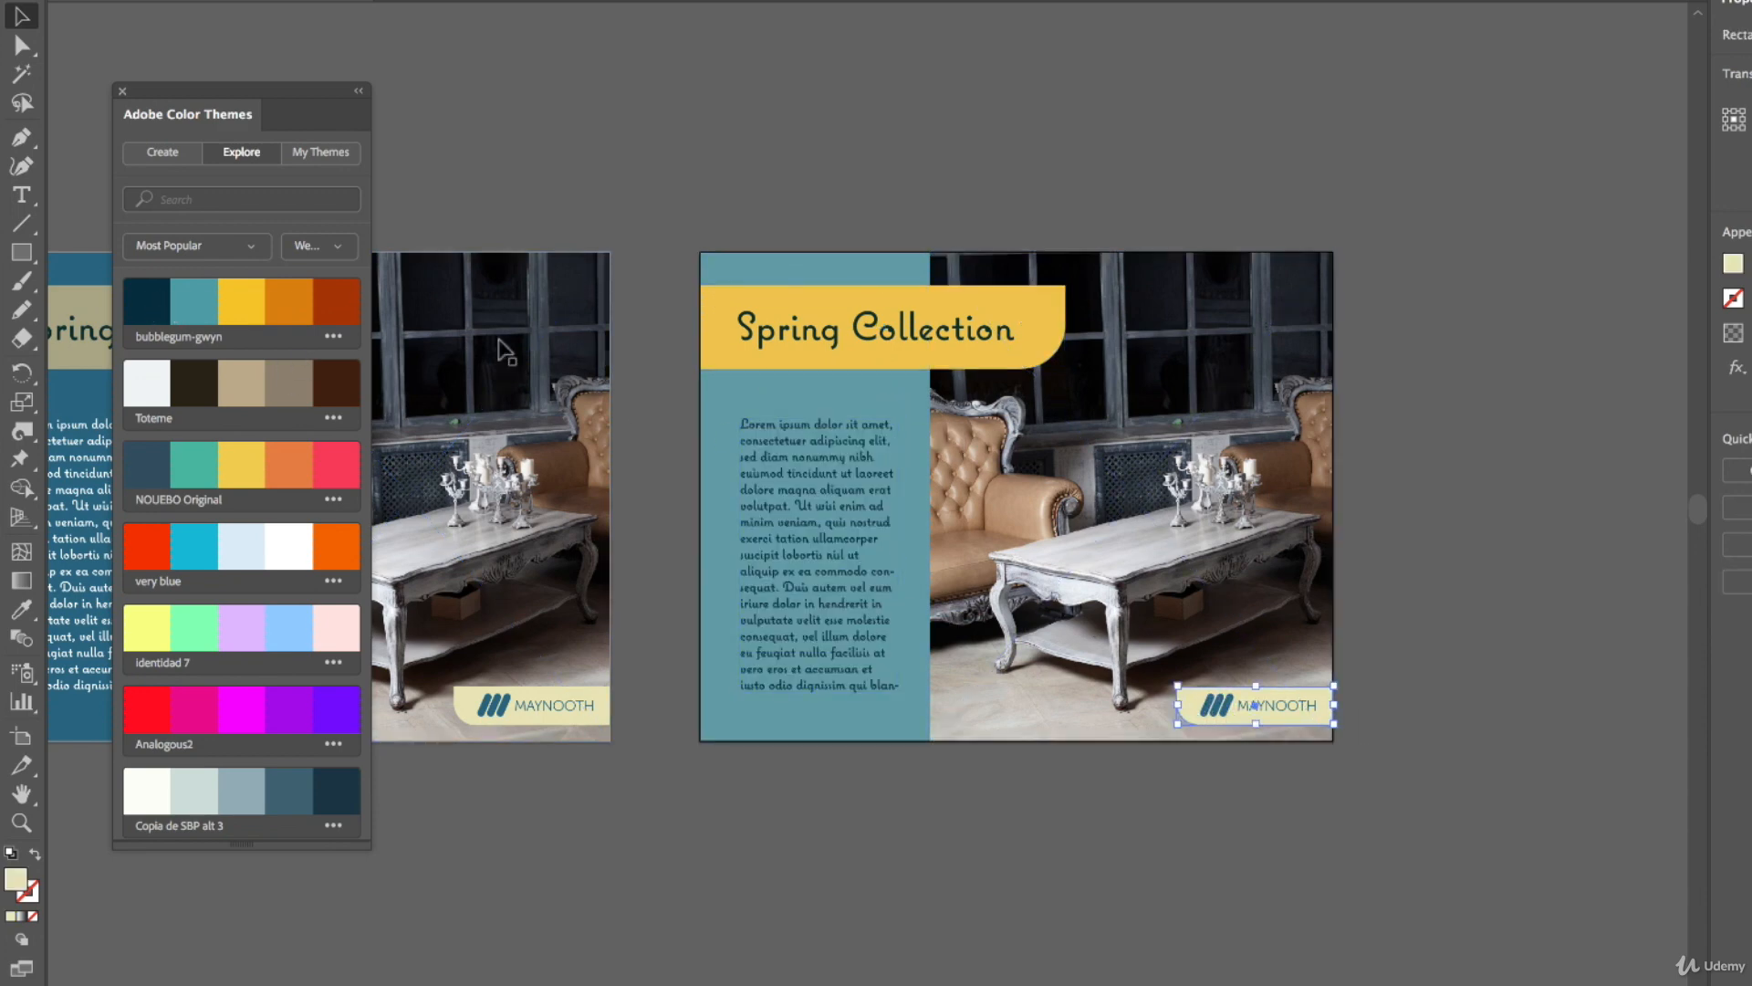
click(287, 304)
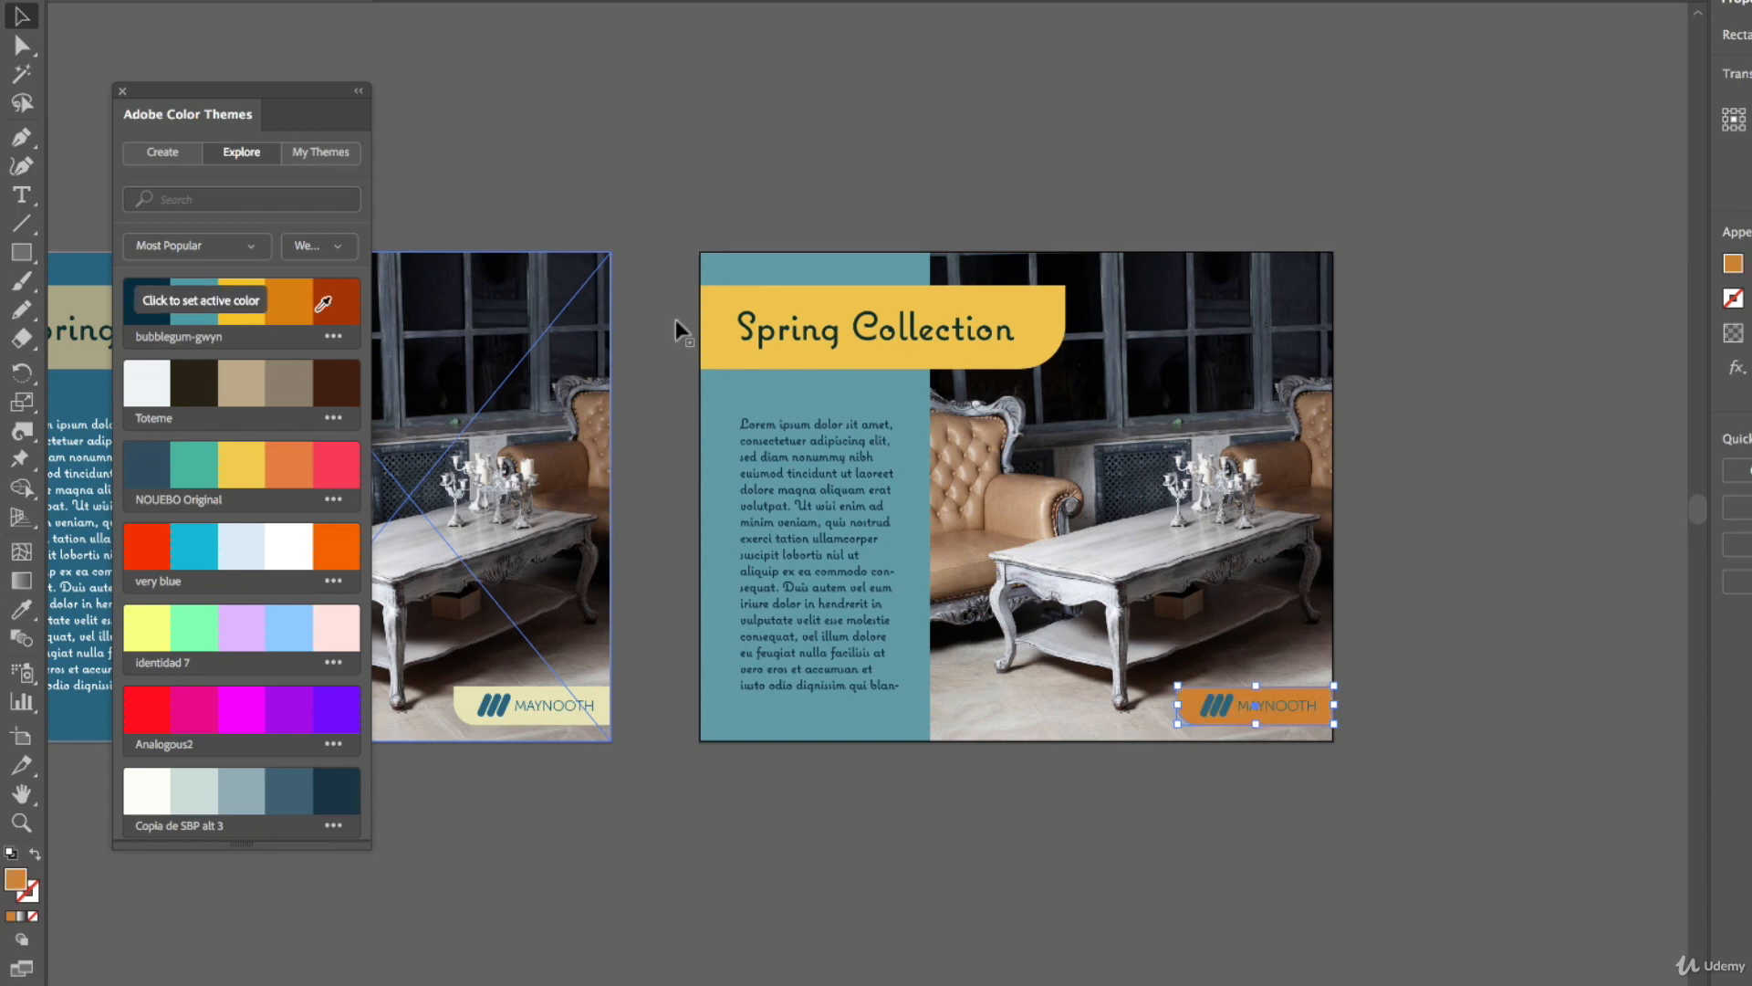
Colour the copy's logo mark and lettering with the theme's rust red swatch
click(1228, 701)
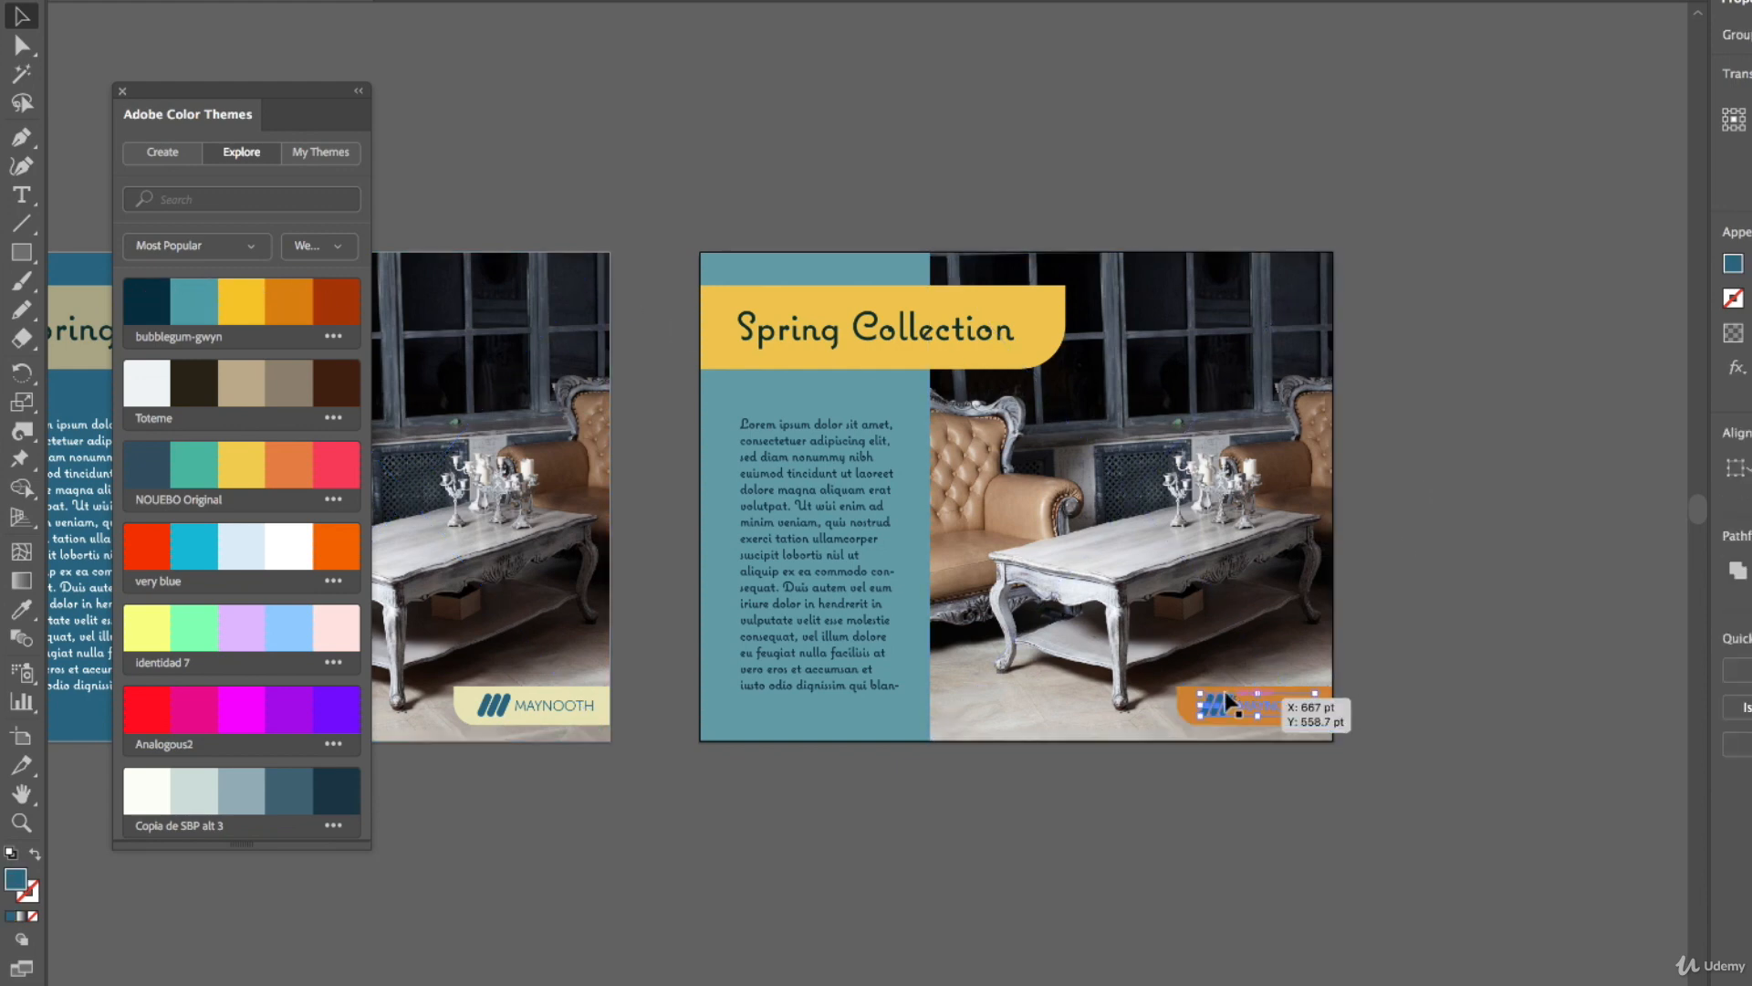
click(338, 299)
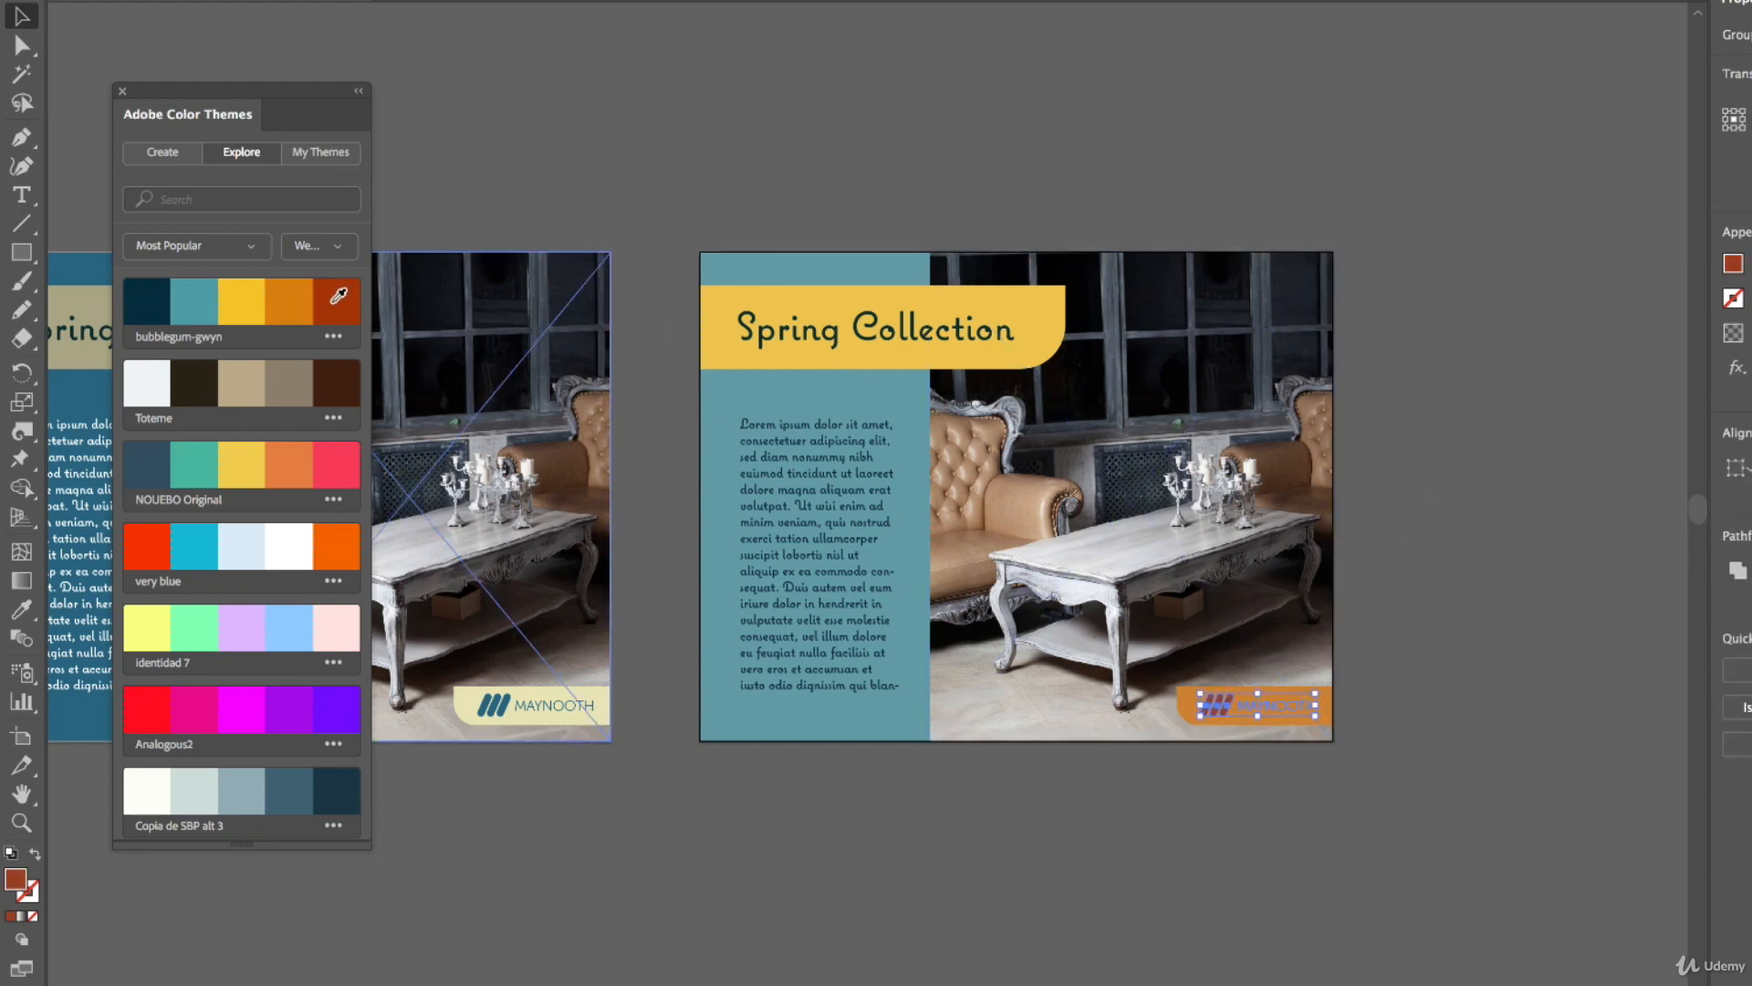
click(484, 110)
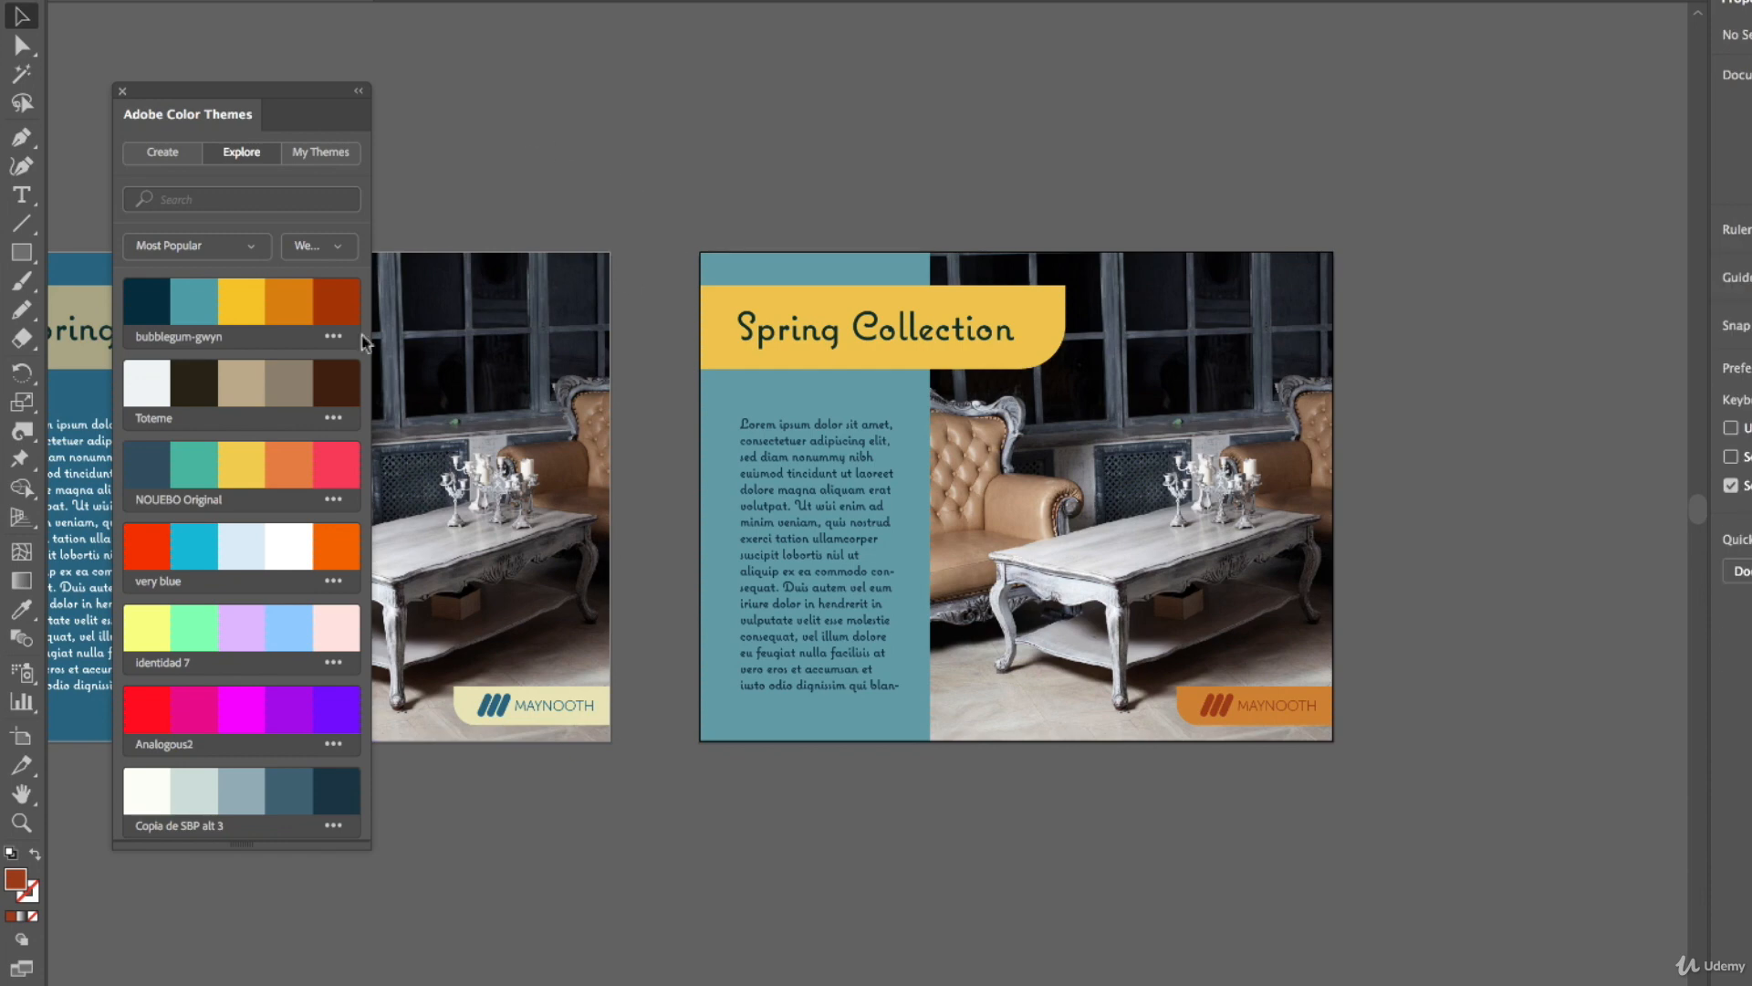
Duplicate the recoloured artboard with the Artboard tool to create a third copy alongside it
click(27, 744)
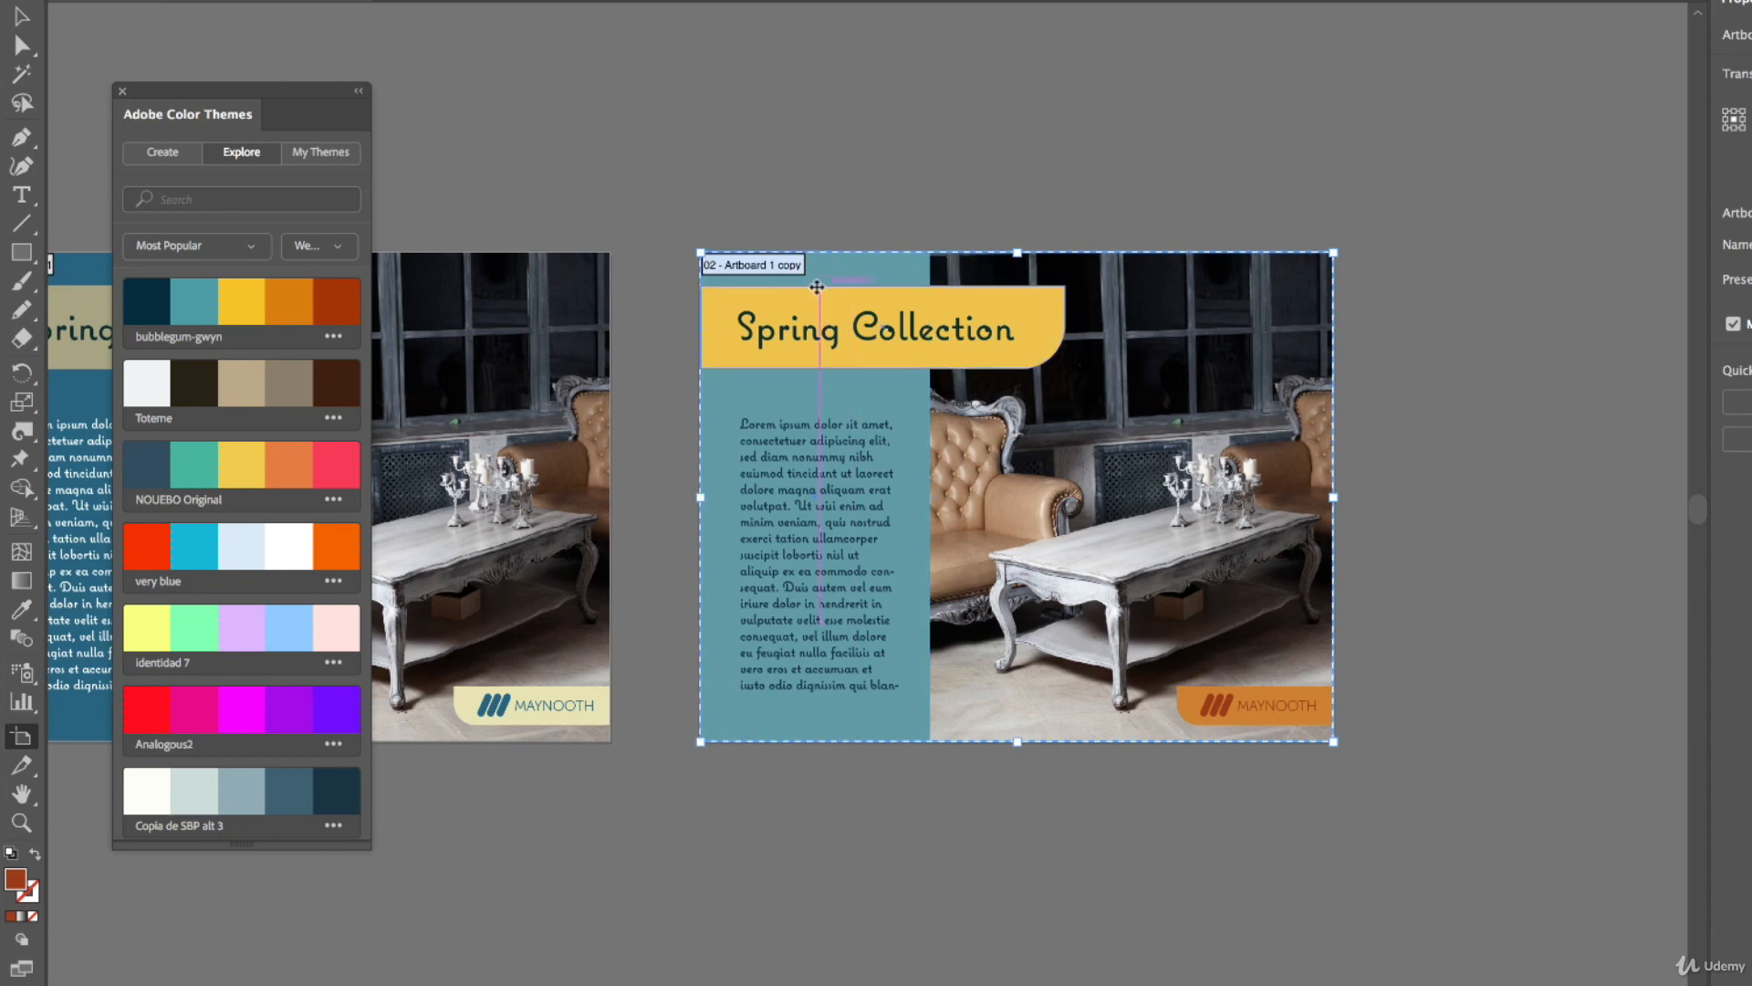
drag(817, 287, 1457, 239)
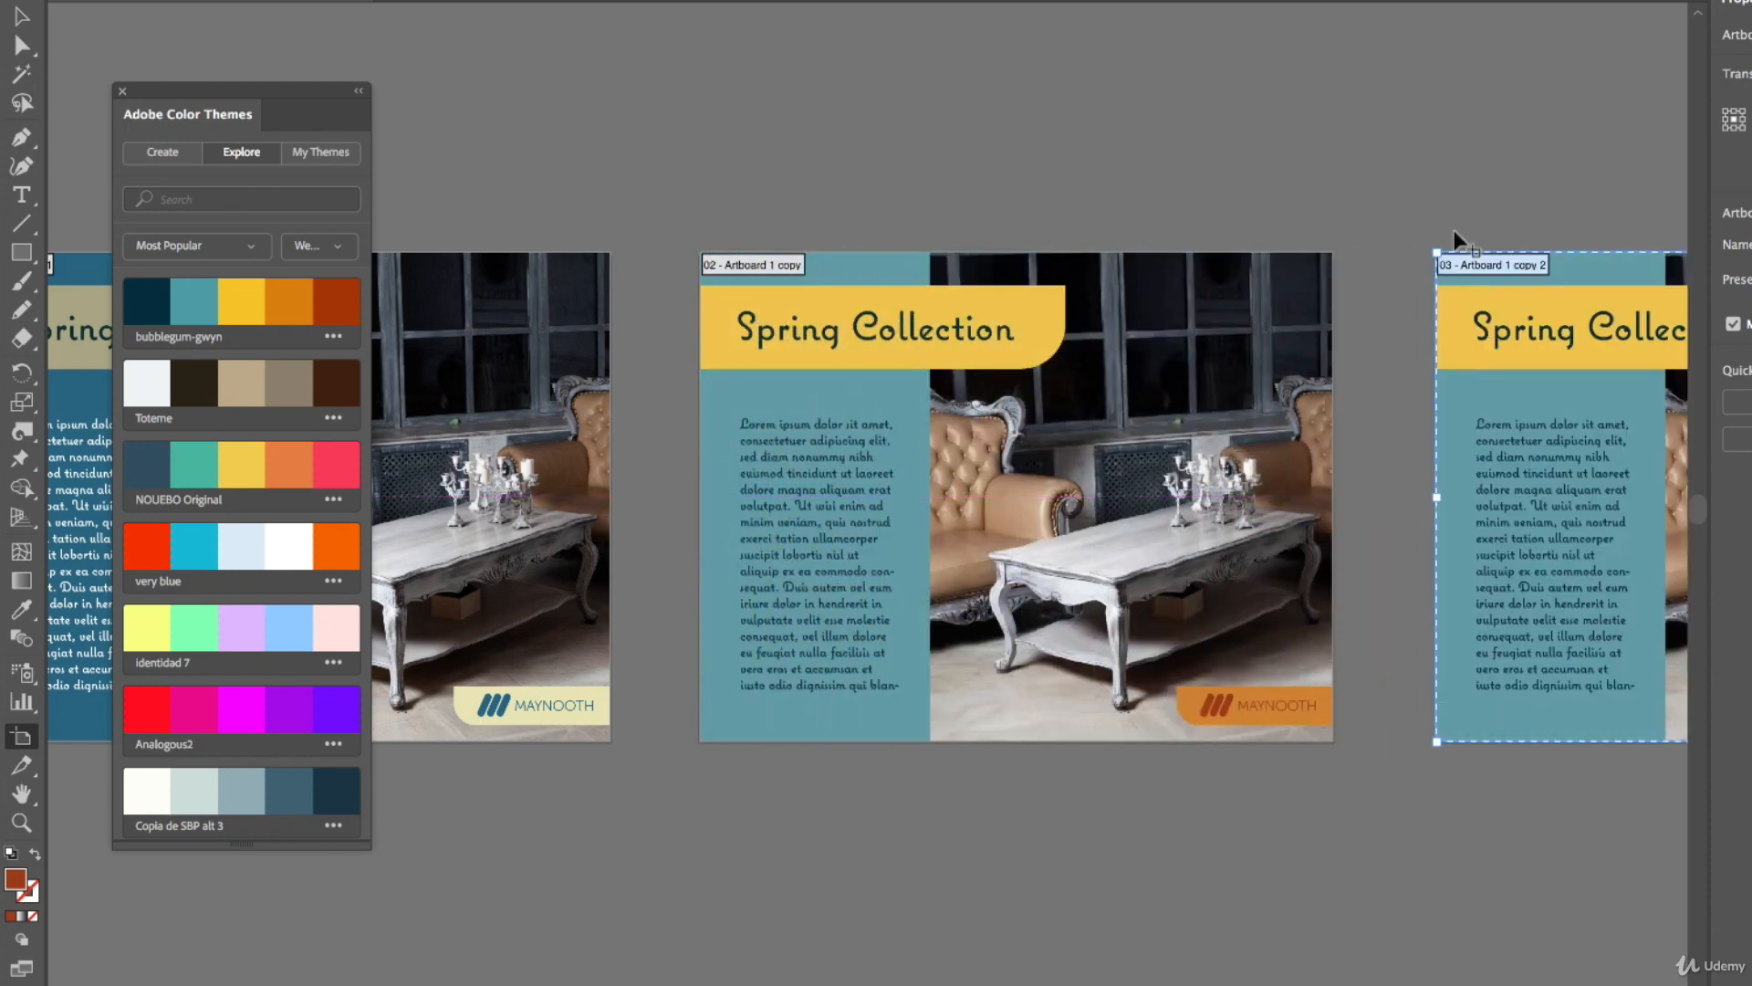
drag(1451, 157, 613, 194)
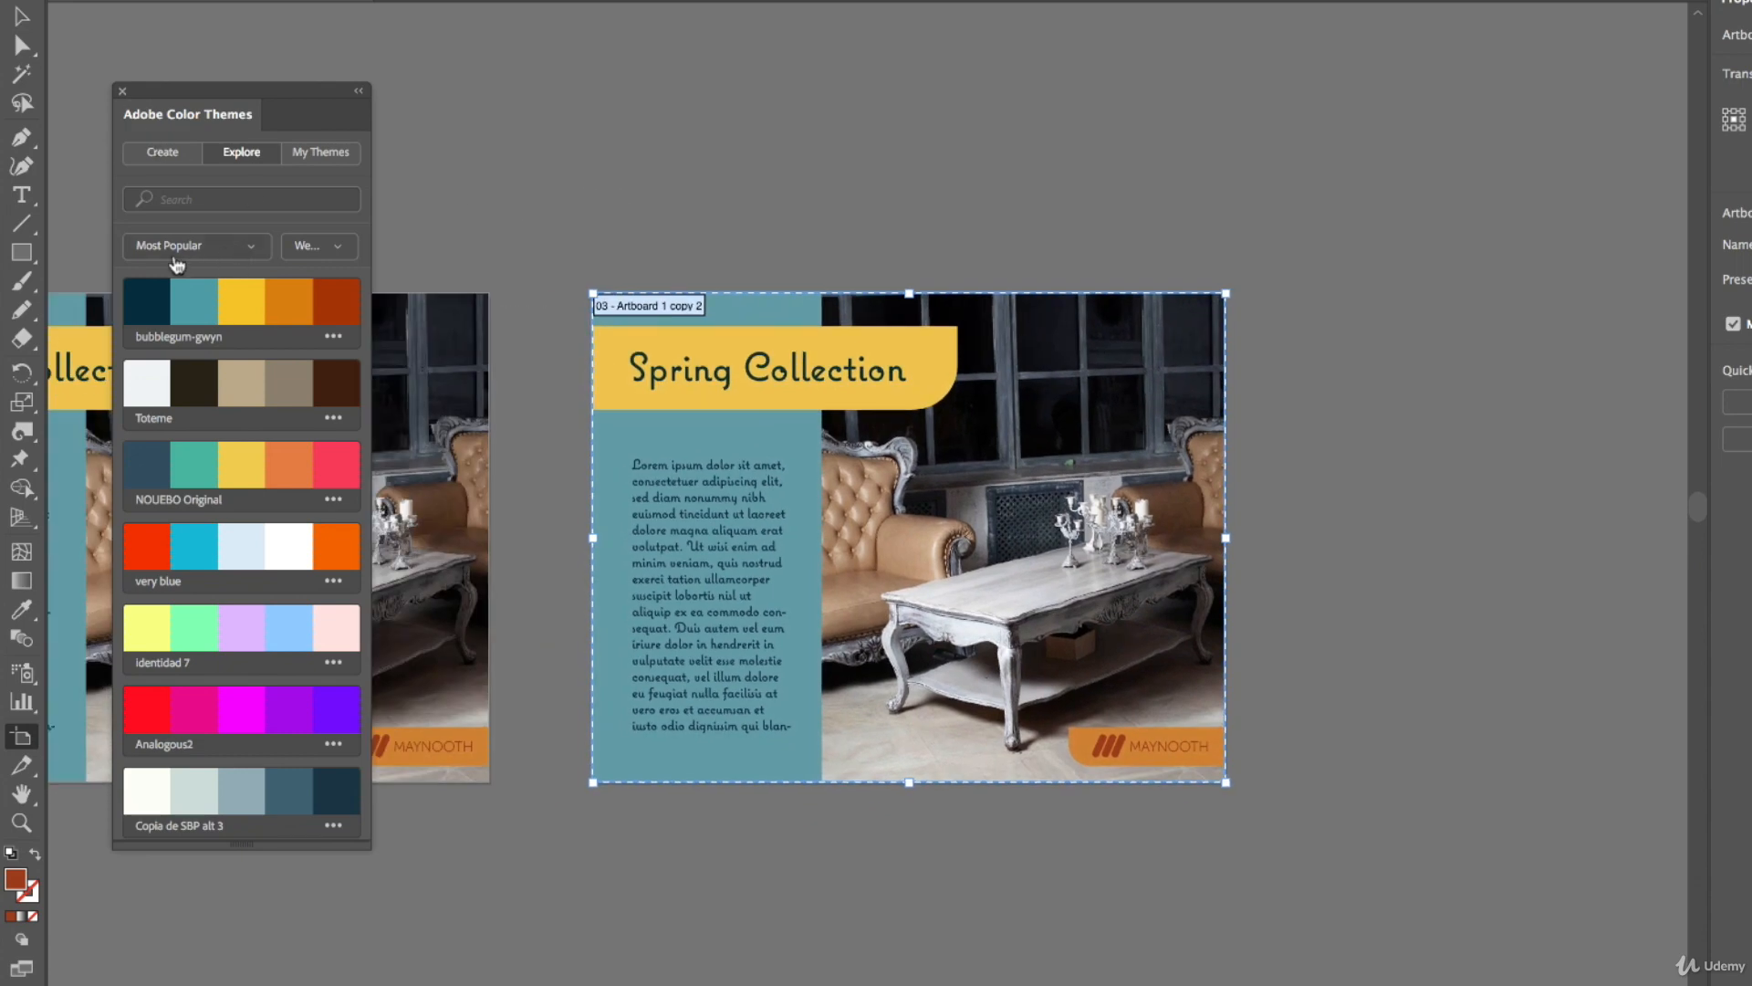
Search the Adobe Color Themes for 80s and browse through the resulting themes
click(211, 247)
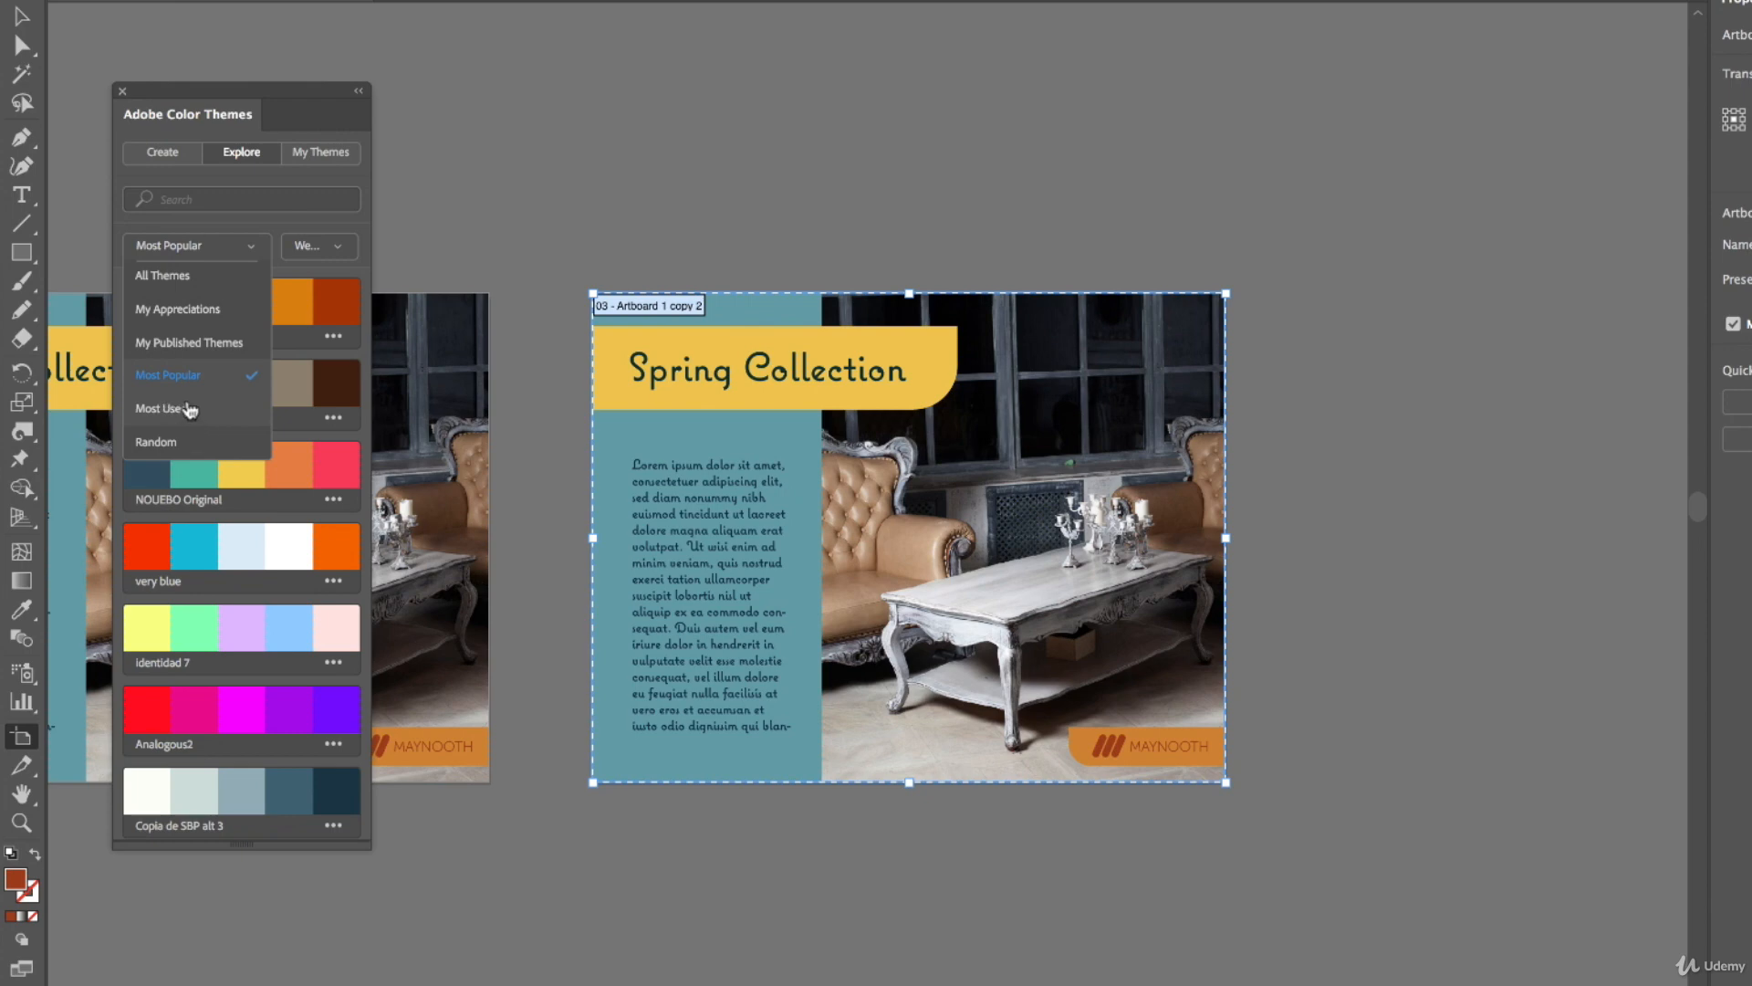
click(202, 194)
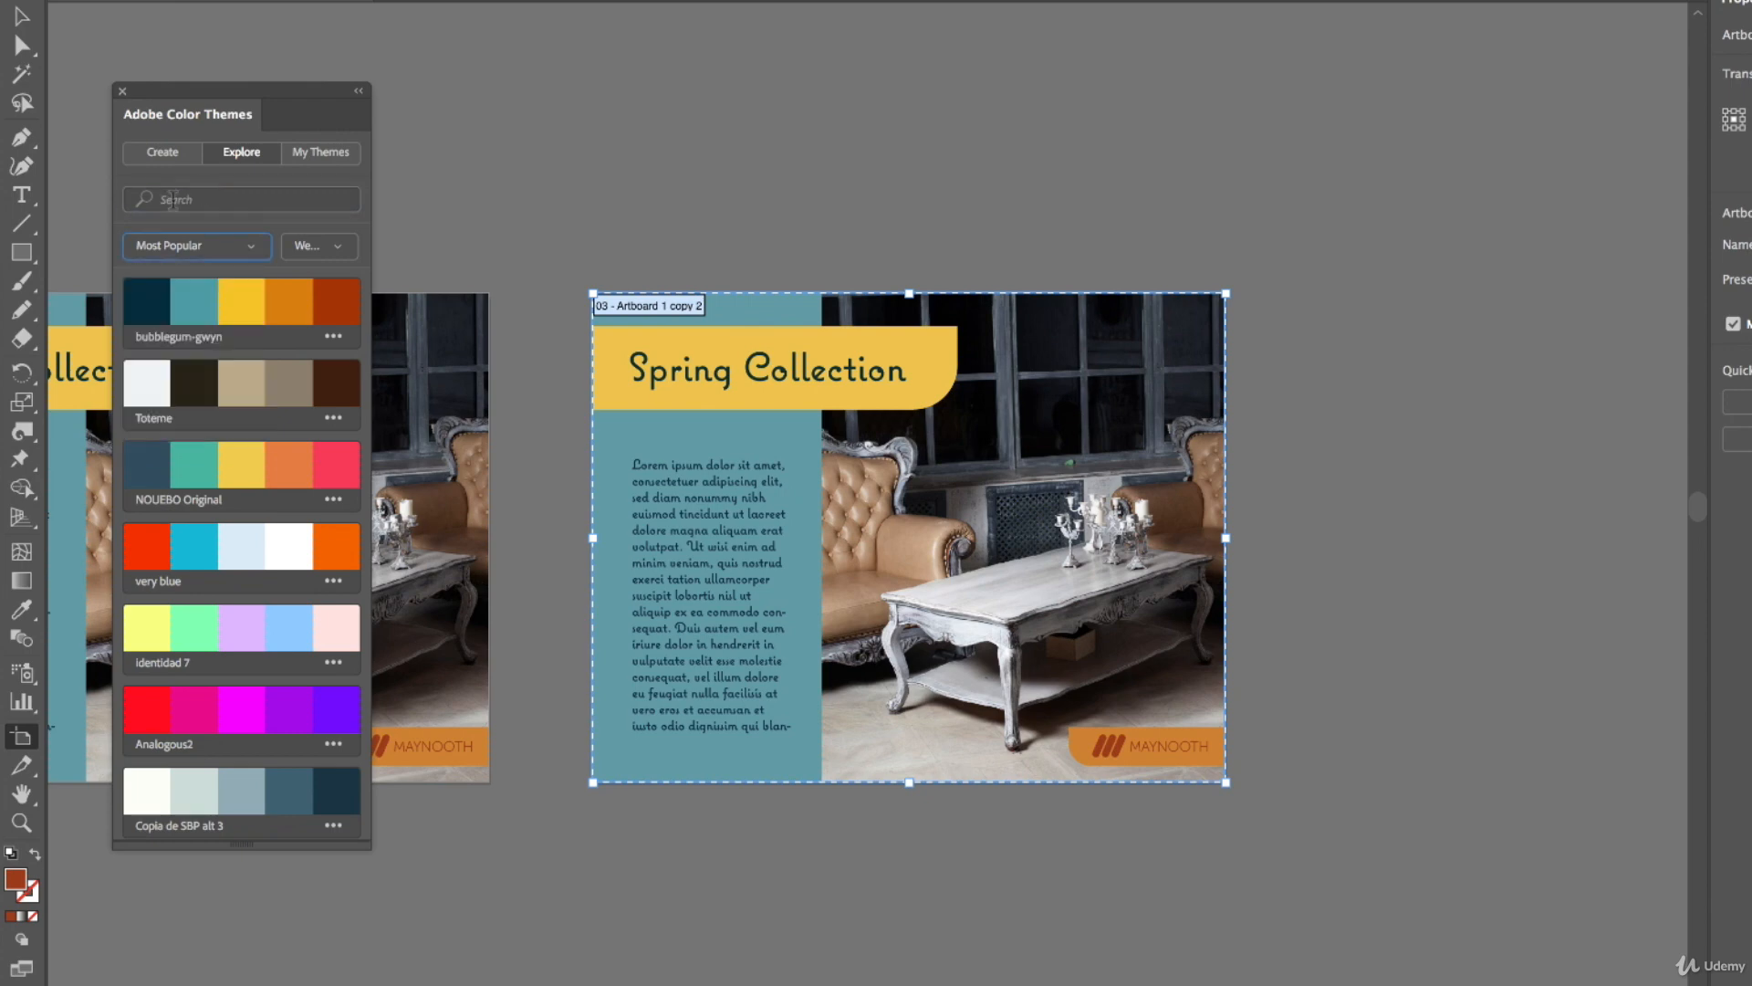
click(161, 202)
text(80s)
key(Return)
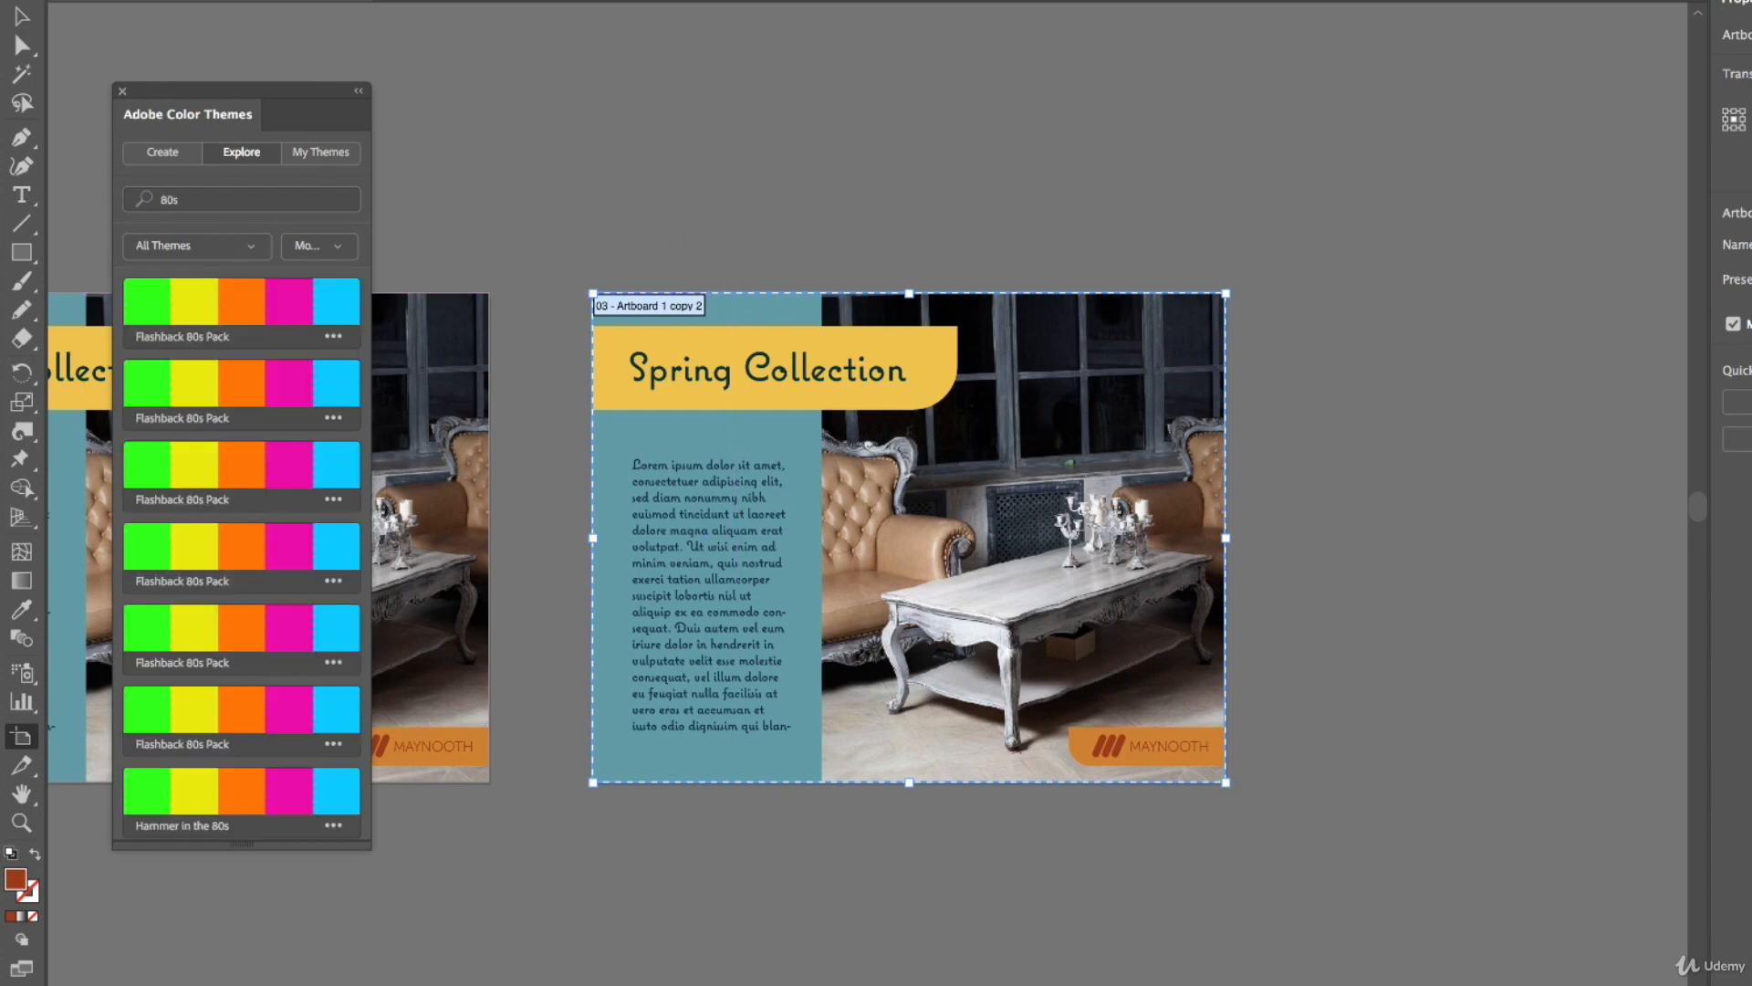
click(18, 21)
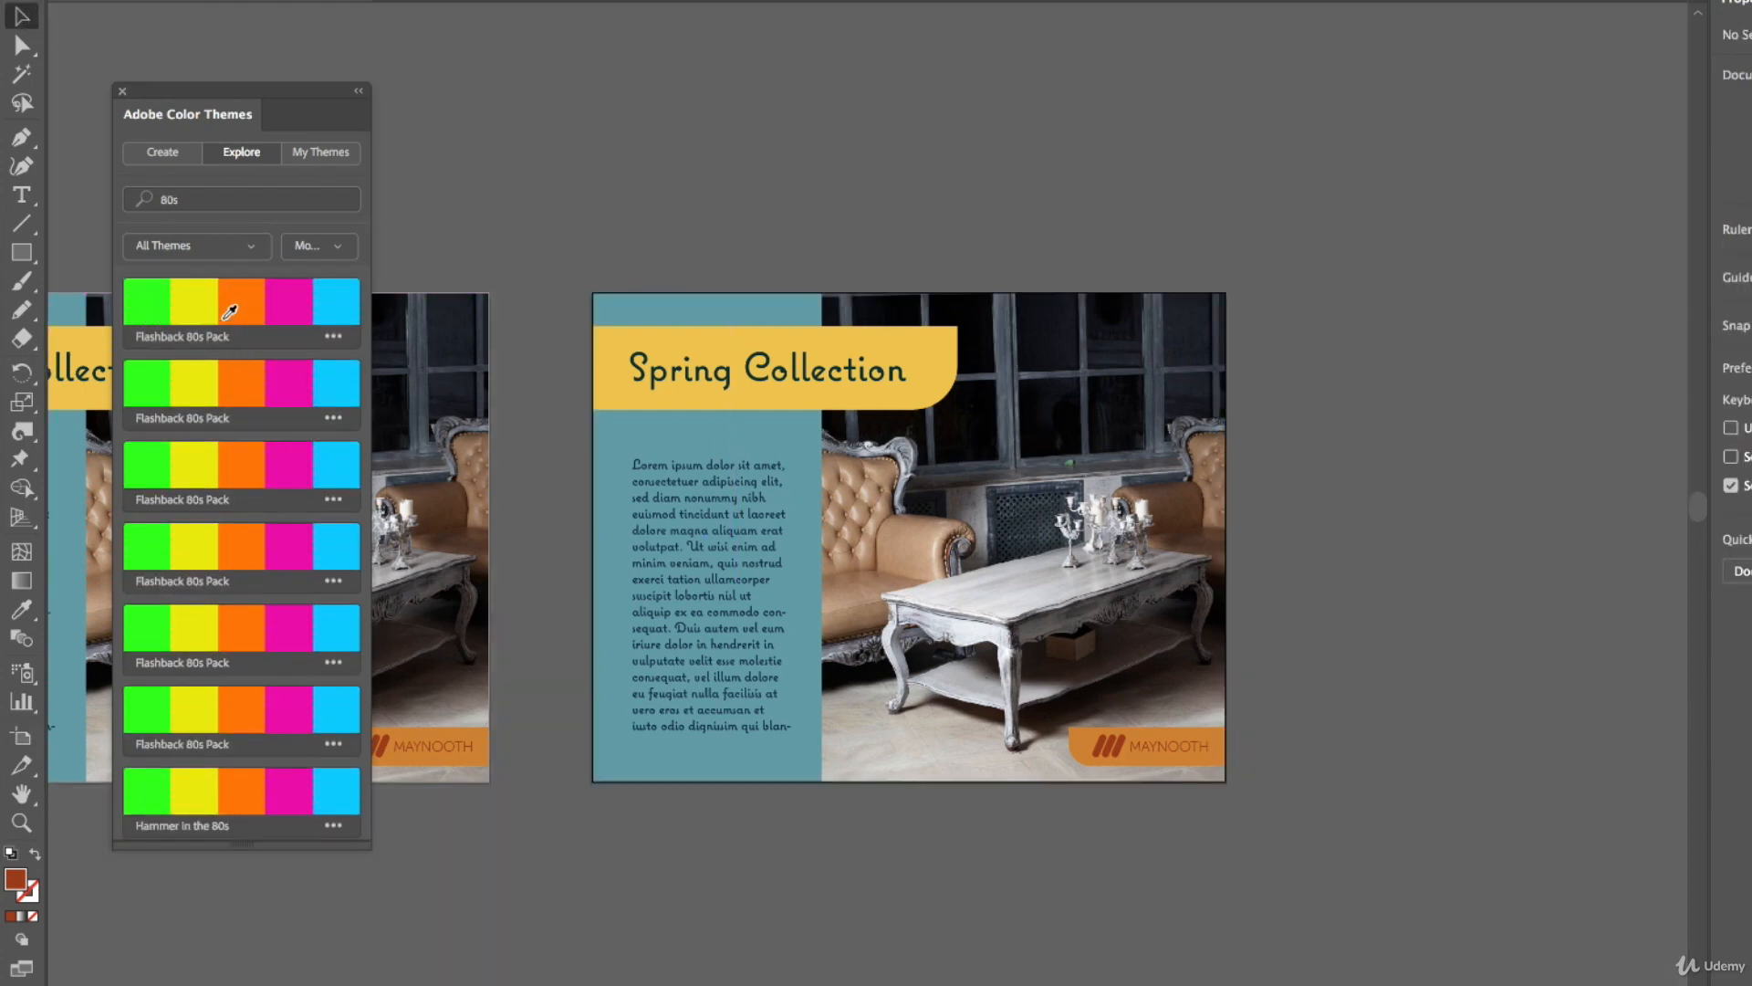
scroll(287, 497, down, 10)
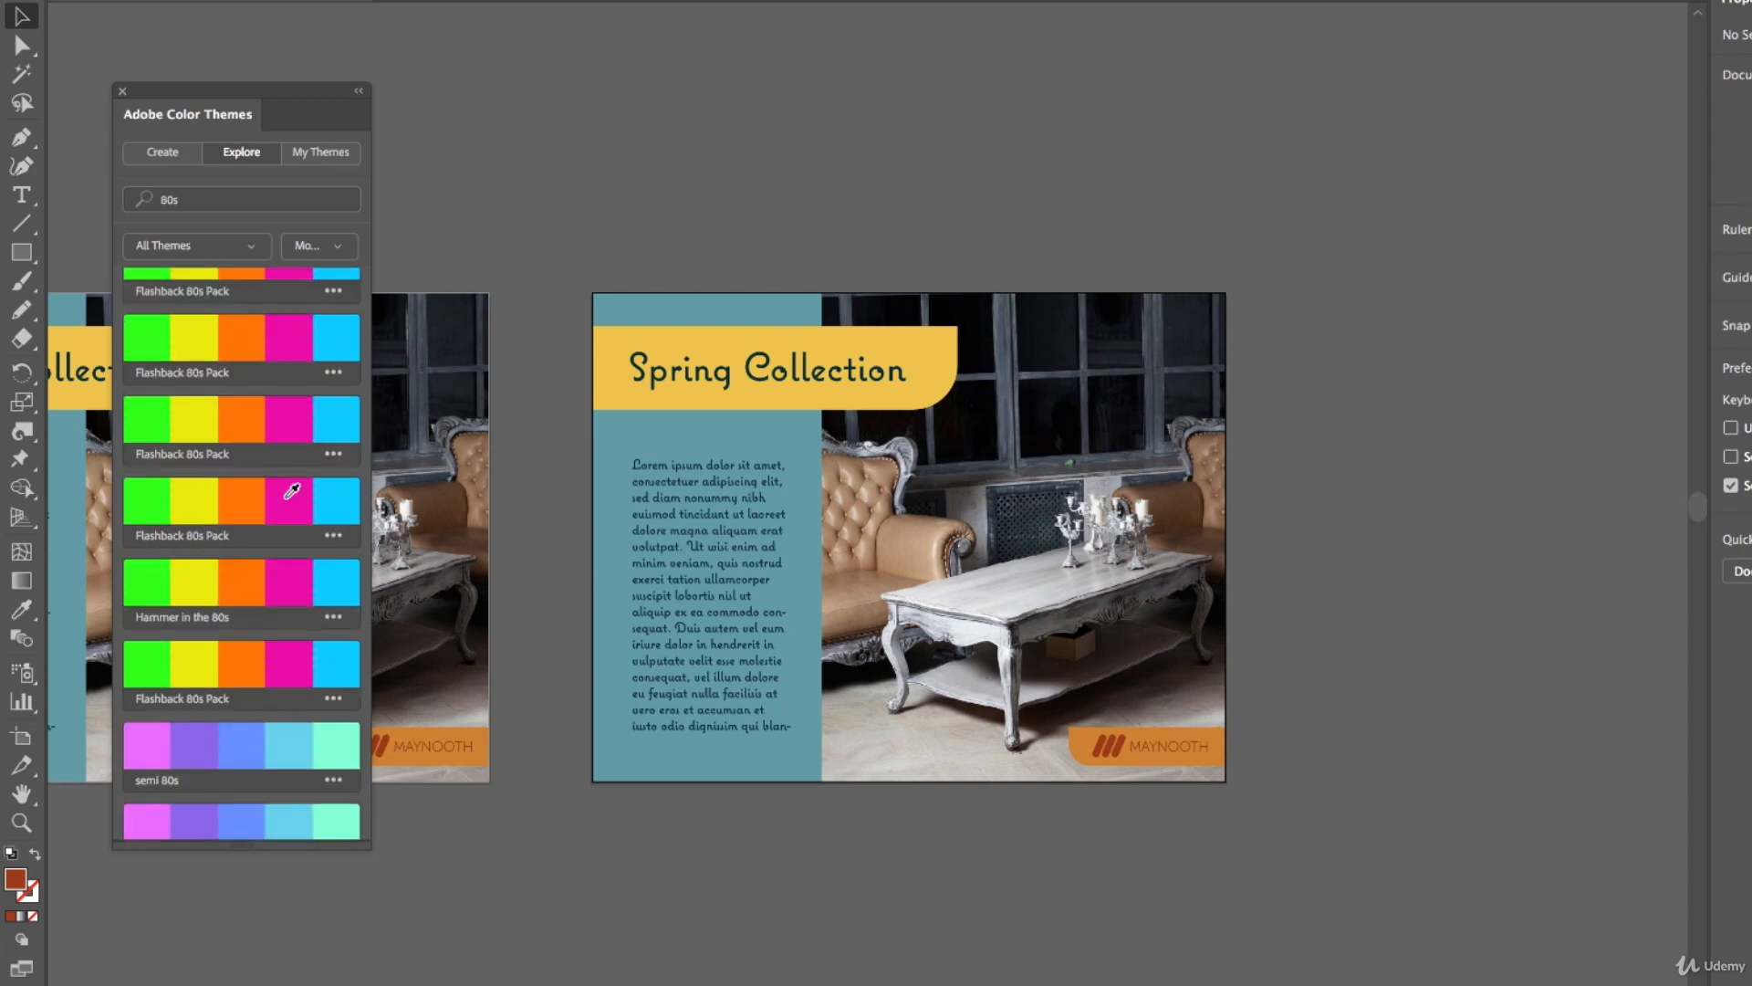
scroll(289, 499, down, 12)
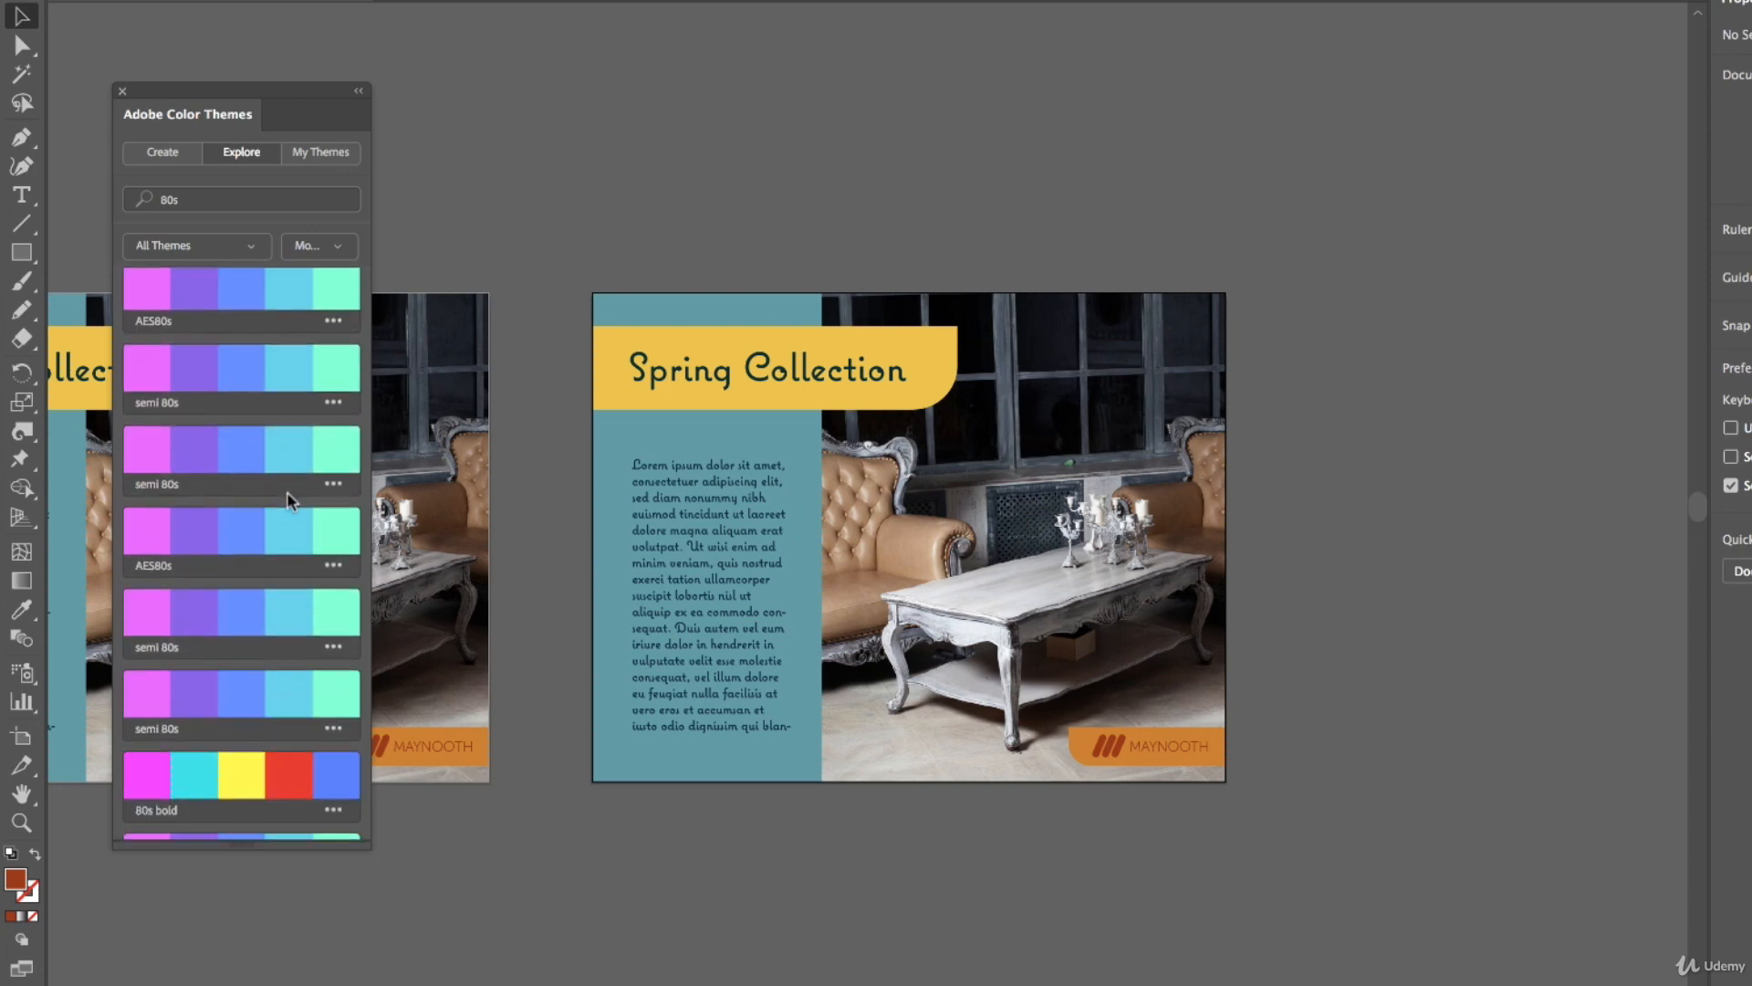
scroll(289, 489, down, 6)
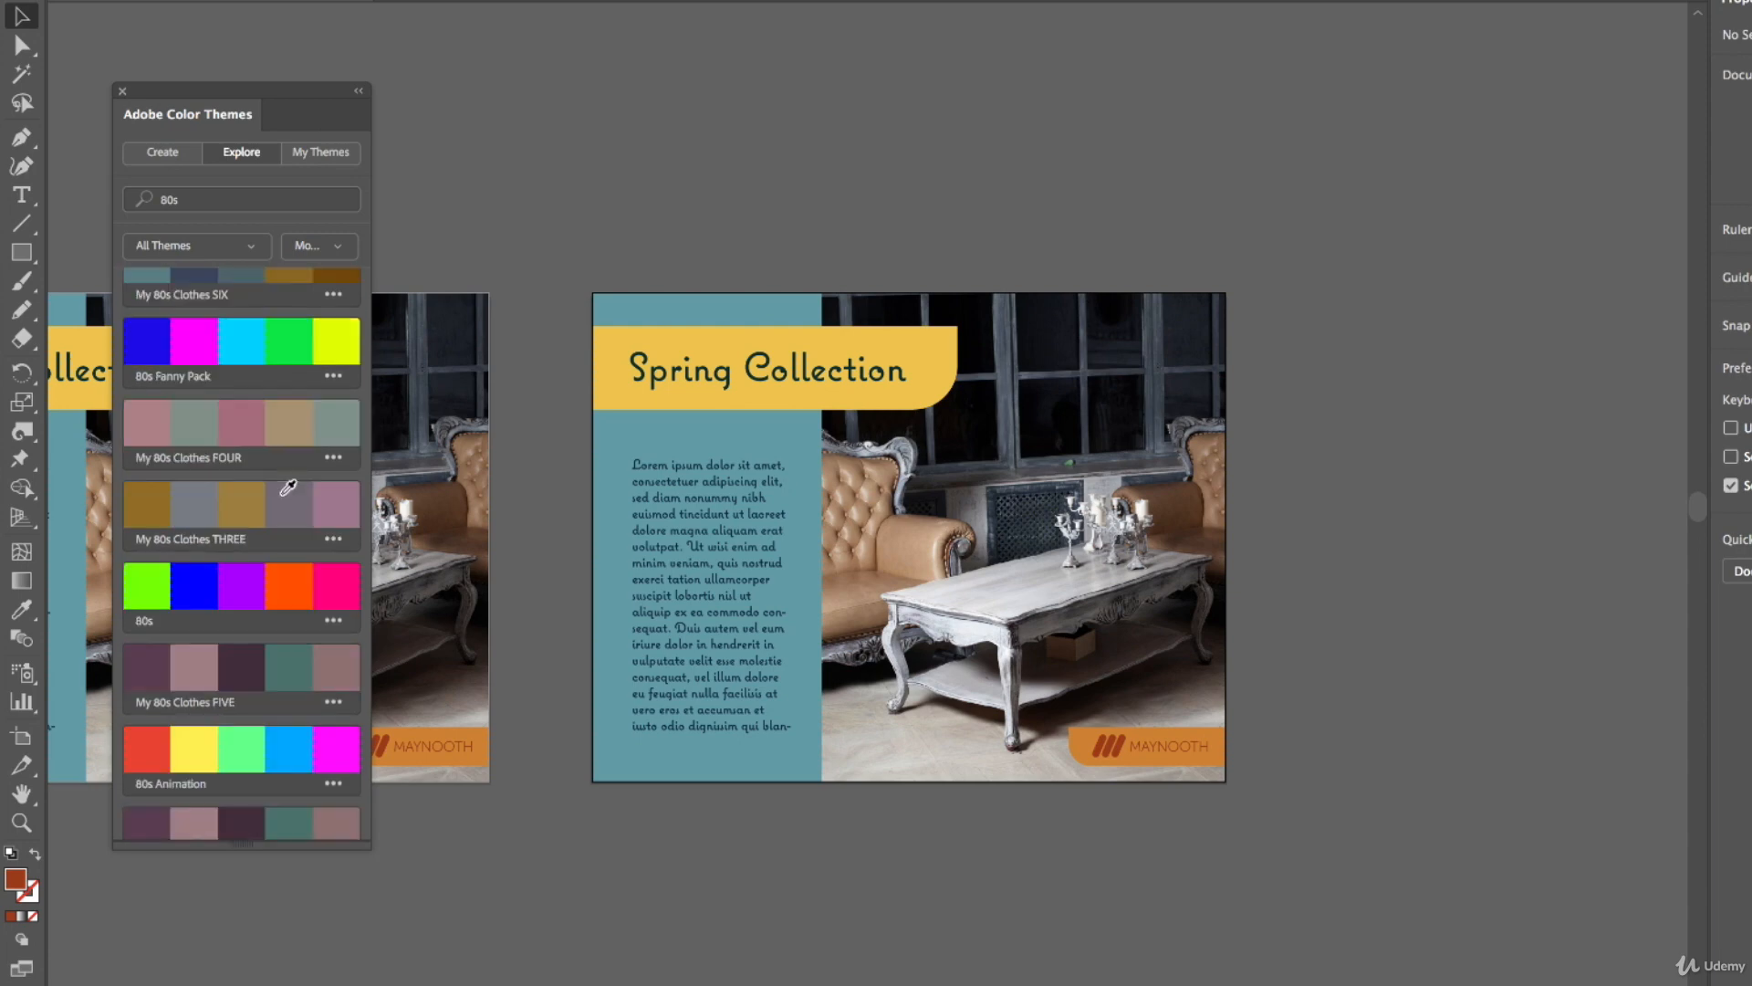
scroll(288, 487, up, 20)
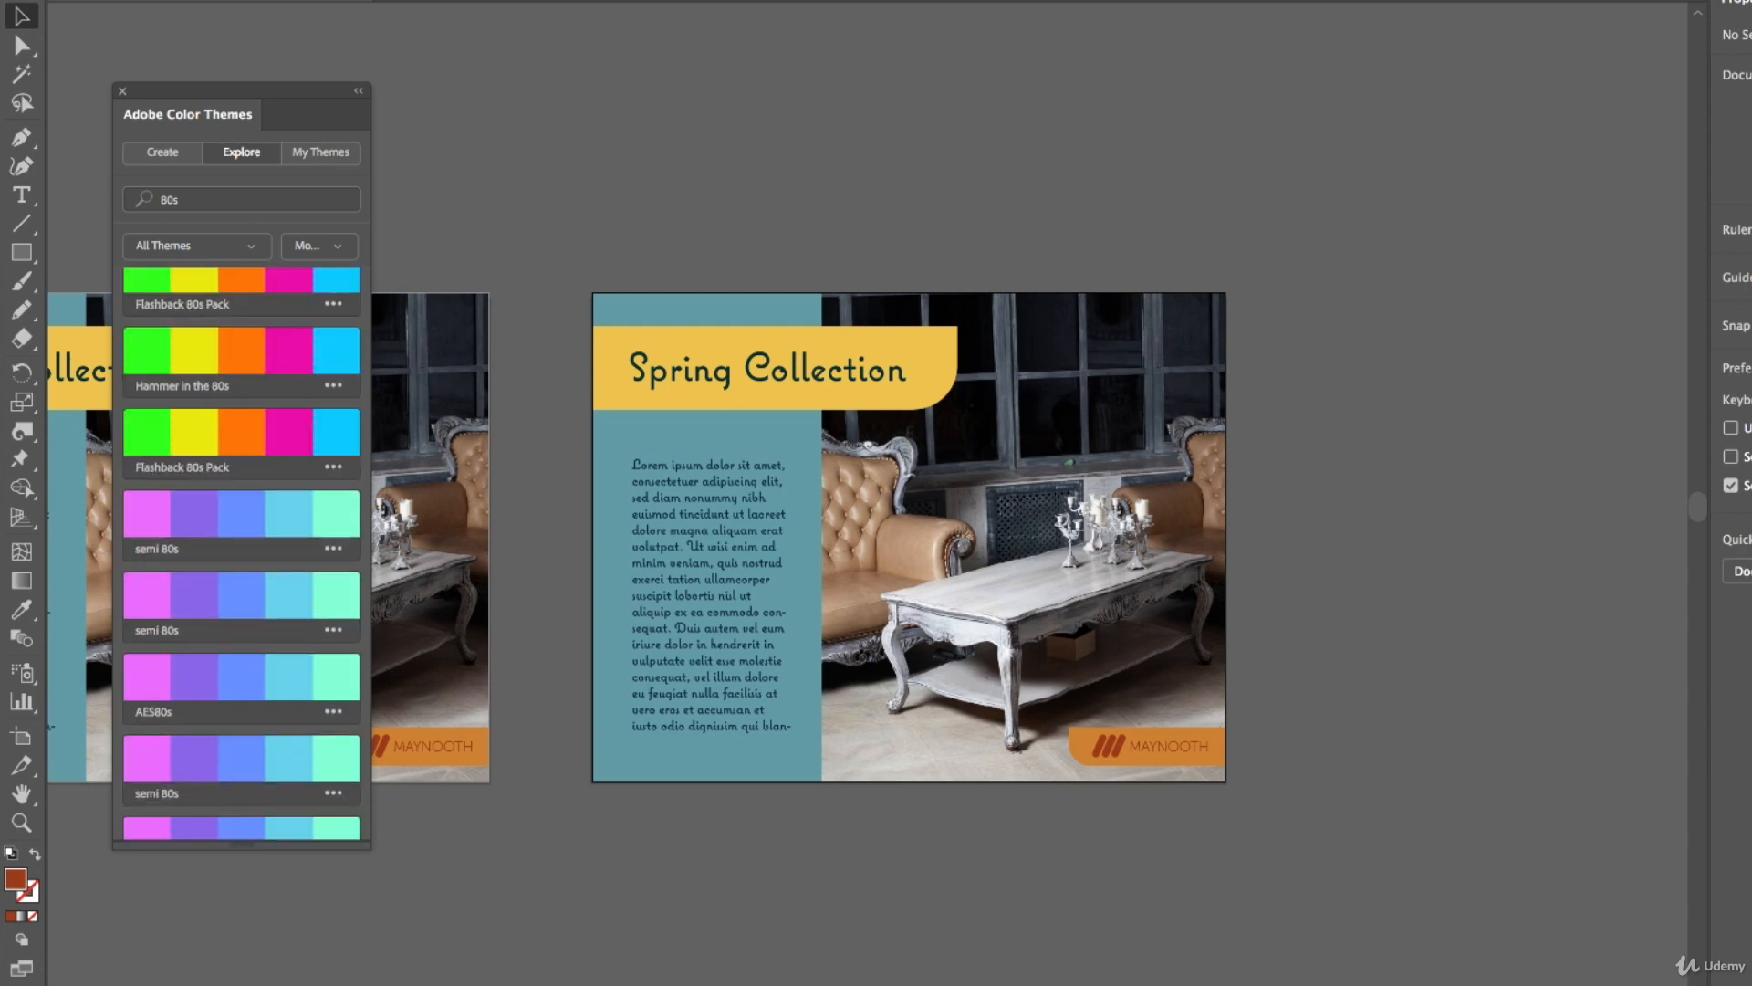
Fill the new copy's side panel with the Flashback 80s Pack green swatch
click(720, 305)
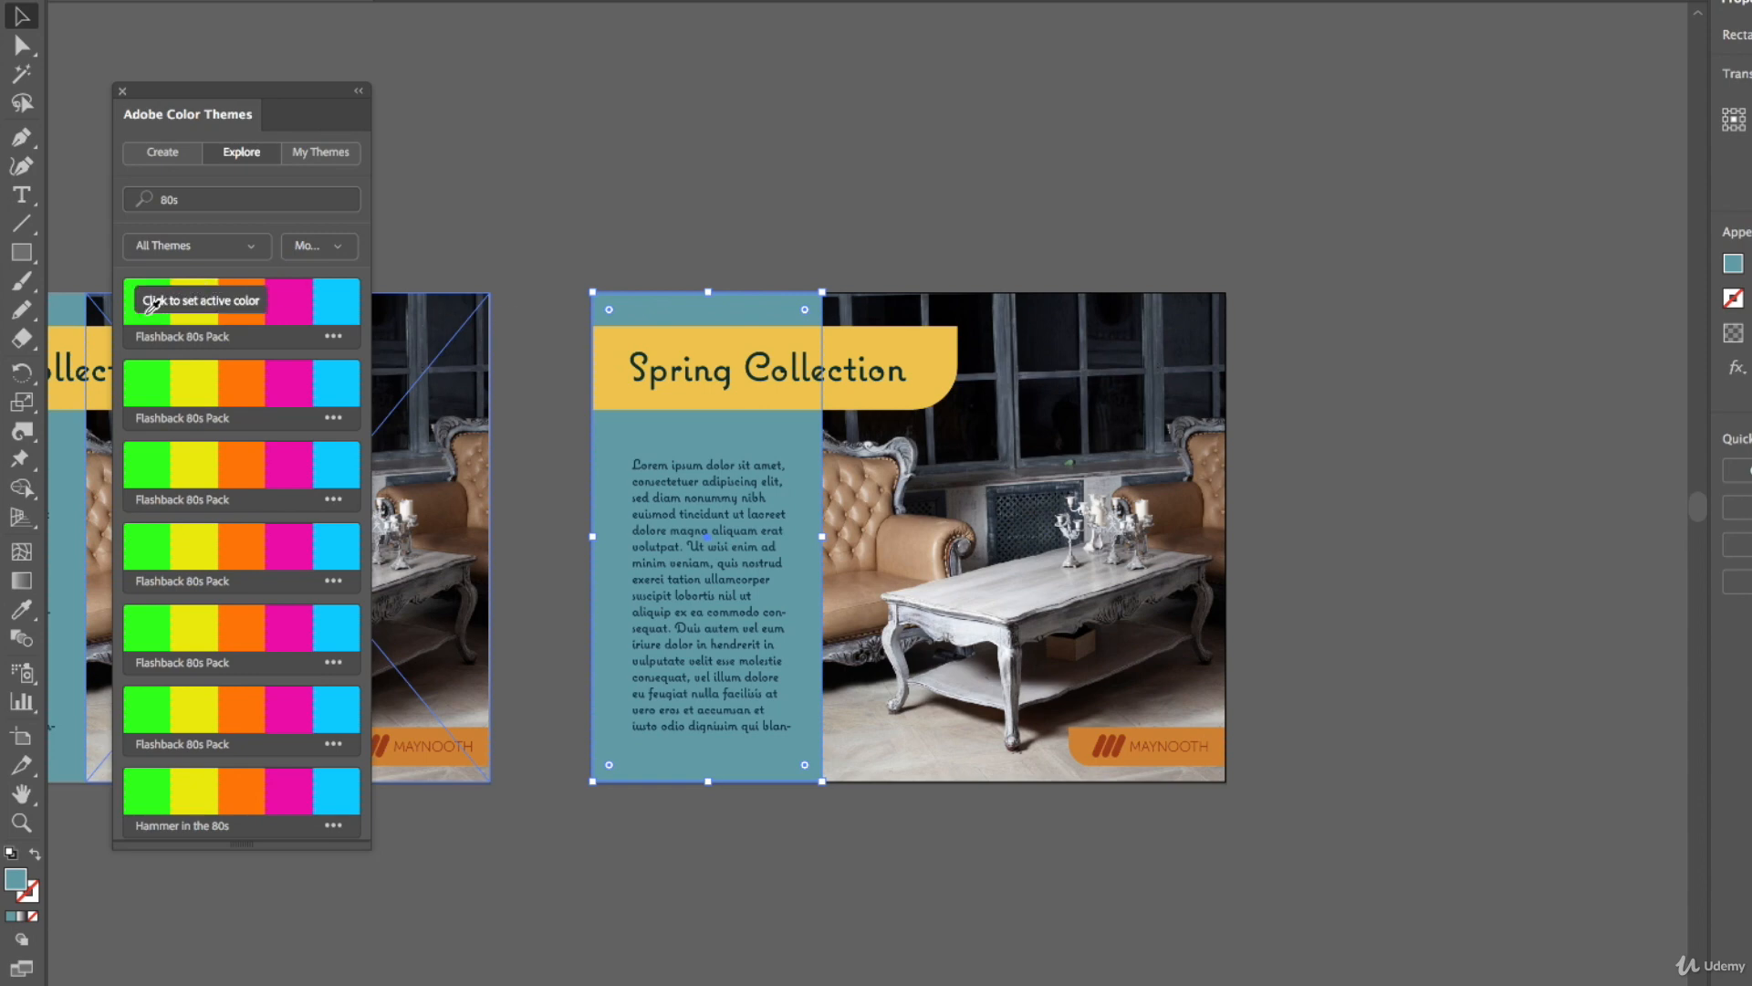
click(135, 305)
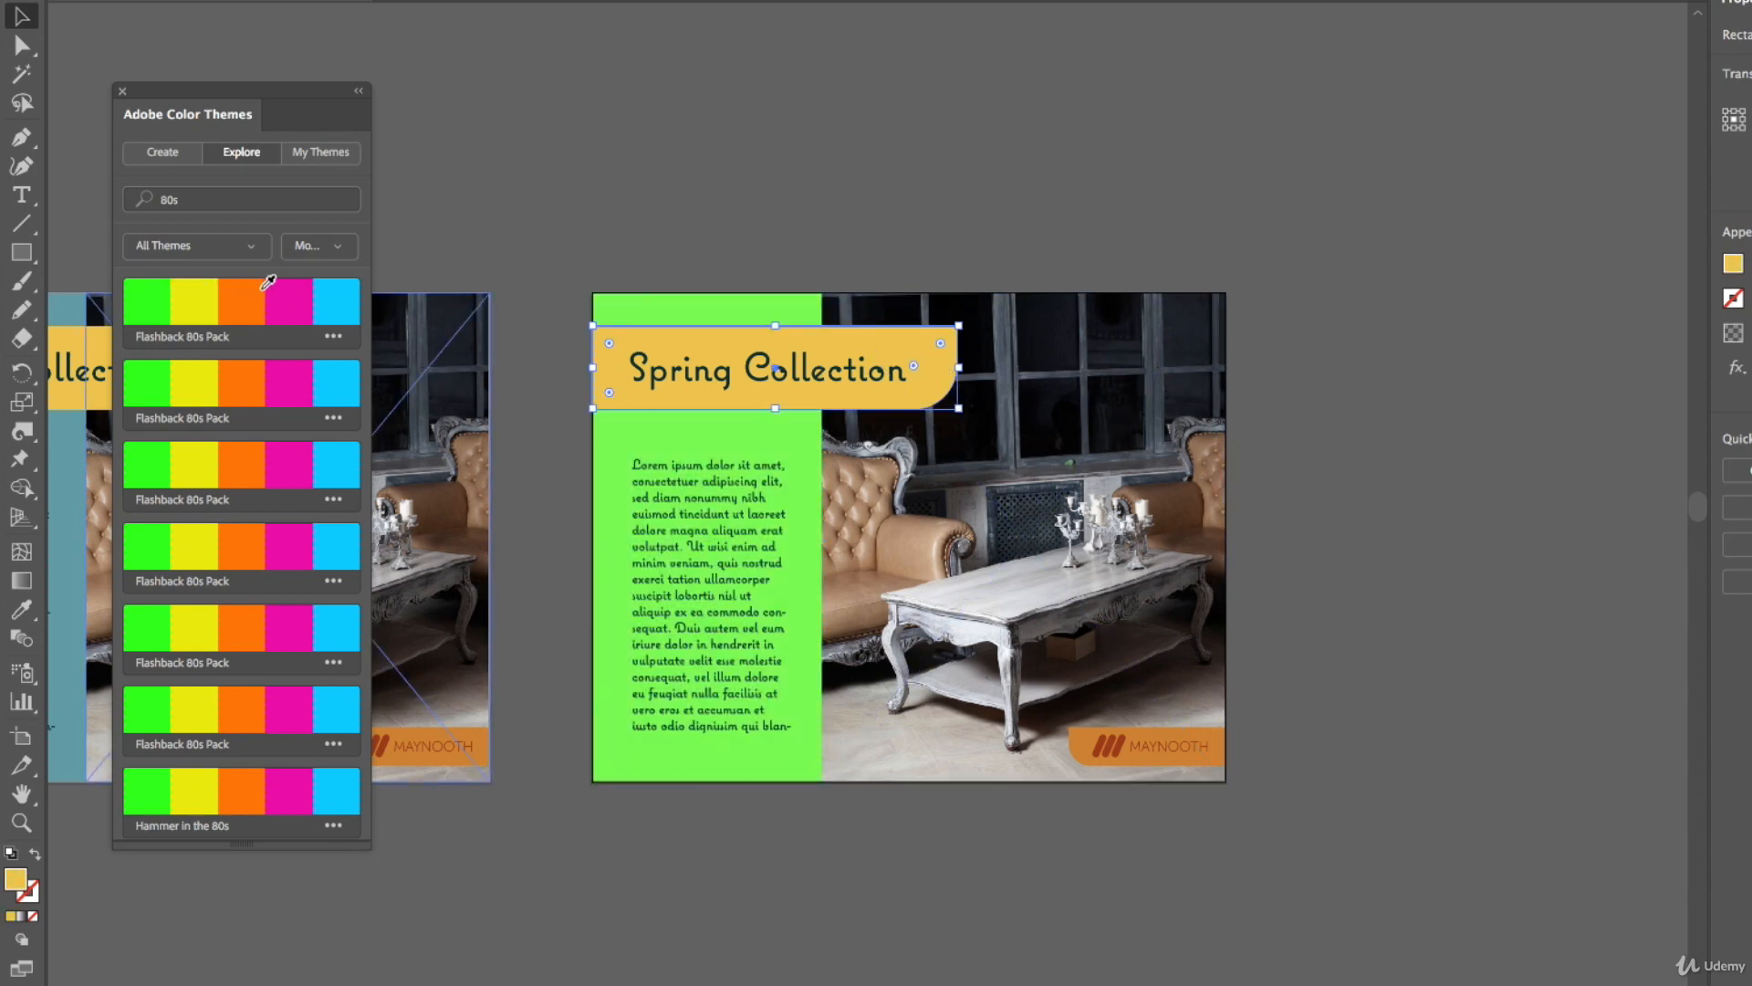
Fill the copy's title banner with the Flashback 80s Pack orange swatch
click(242, 290)
click(743, 464)
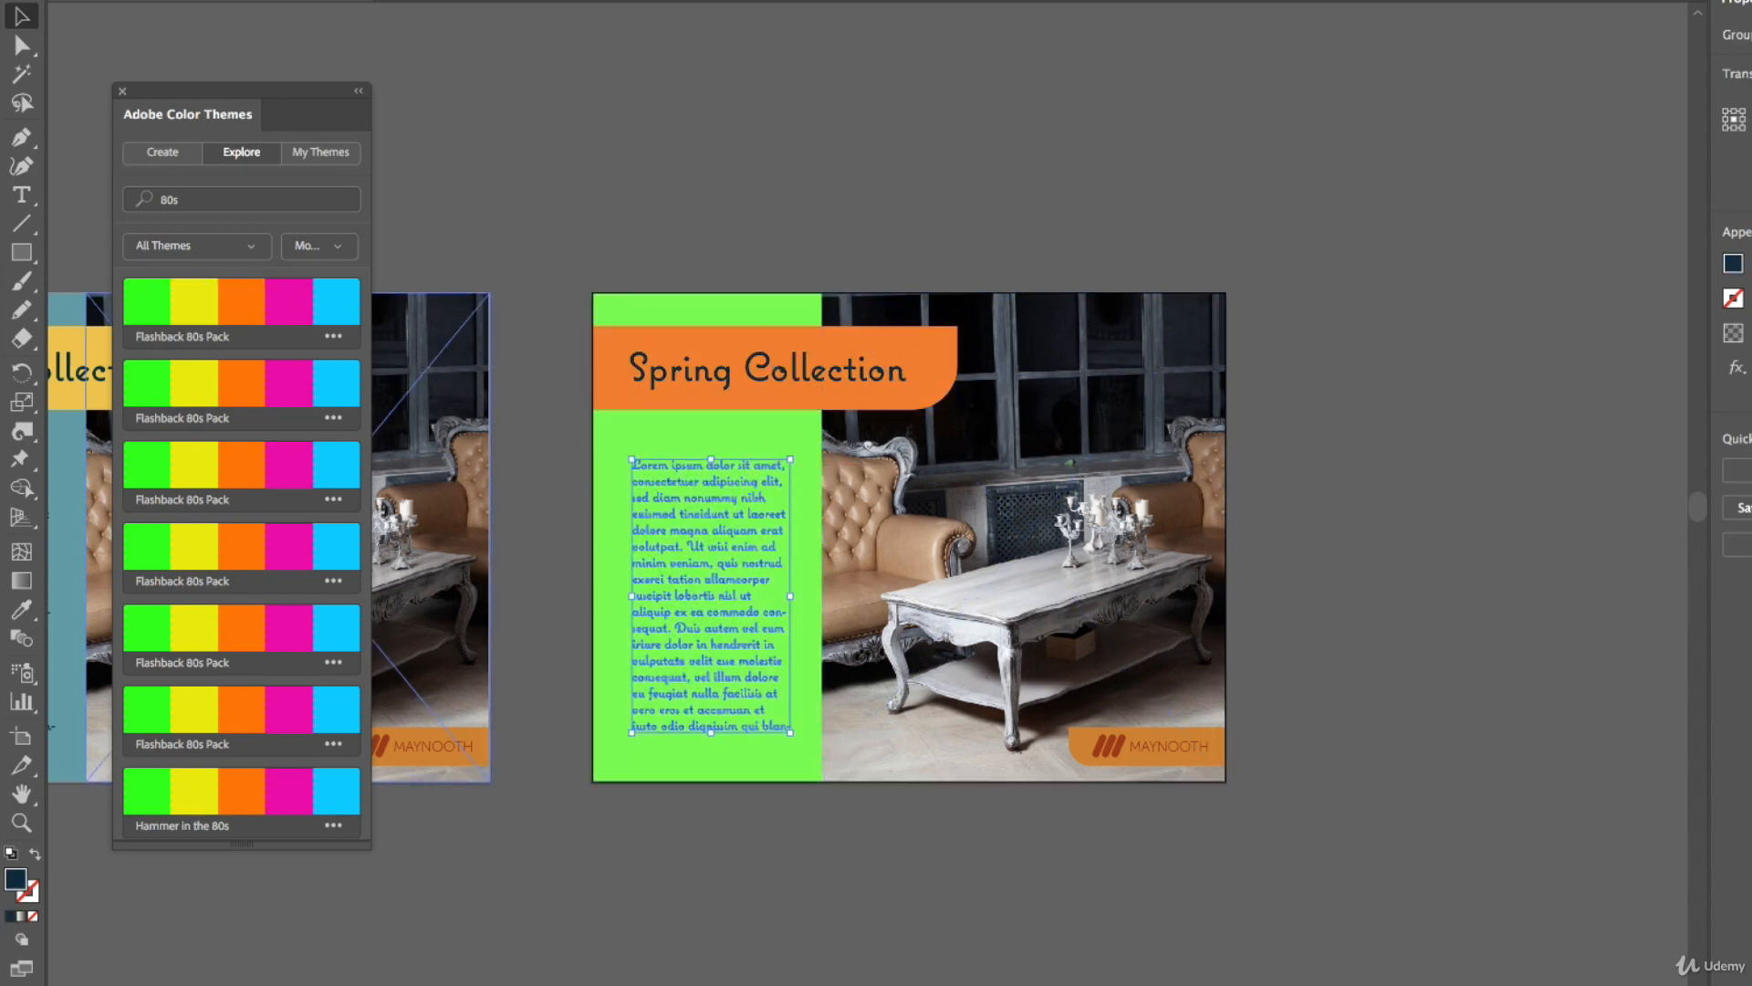
Fill the copy's MAYNOOTH logo badge with the Flashback 80s Pack pink swatch
click(1084, 750)
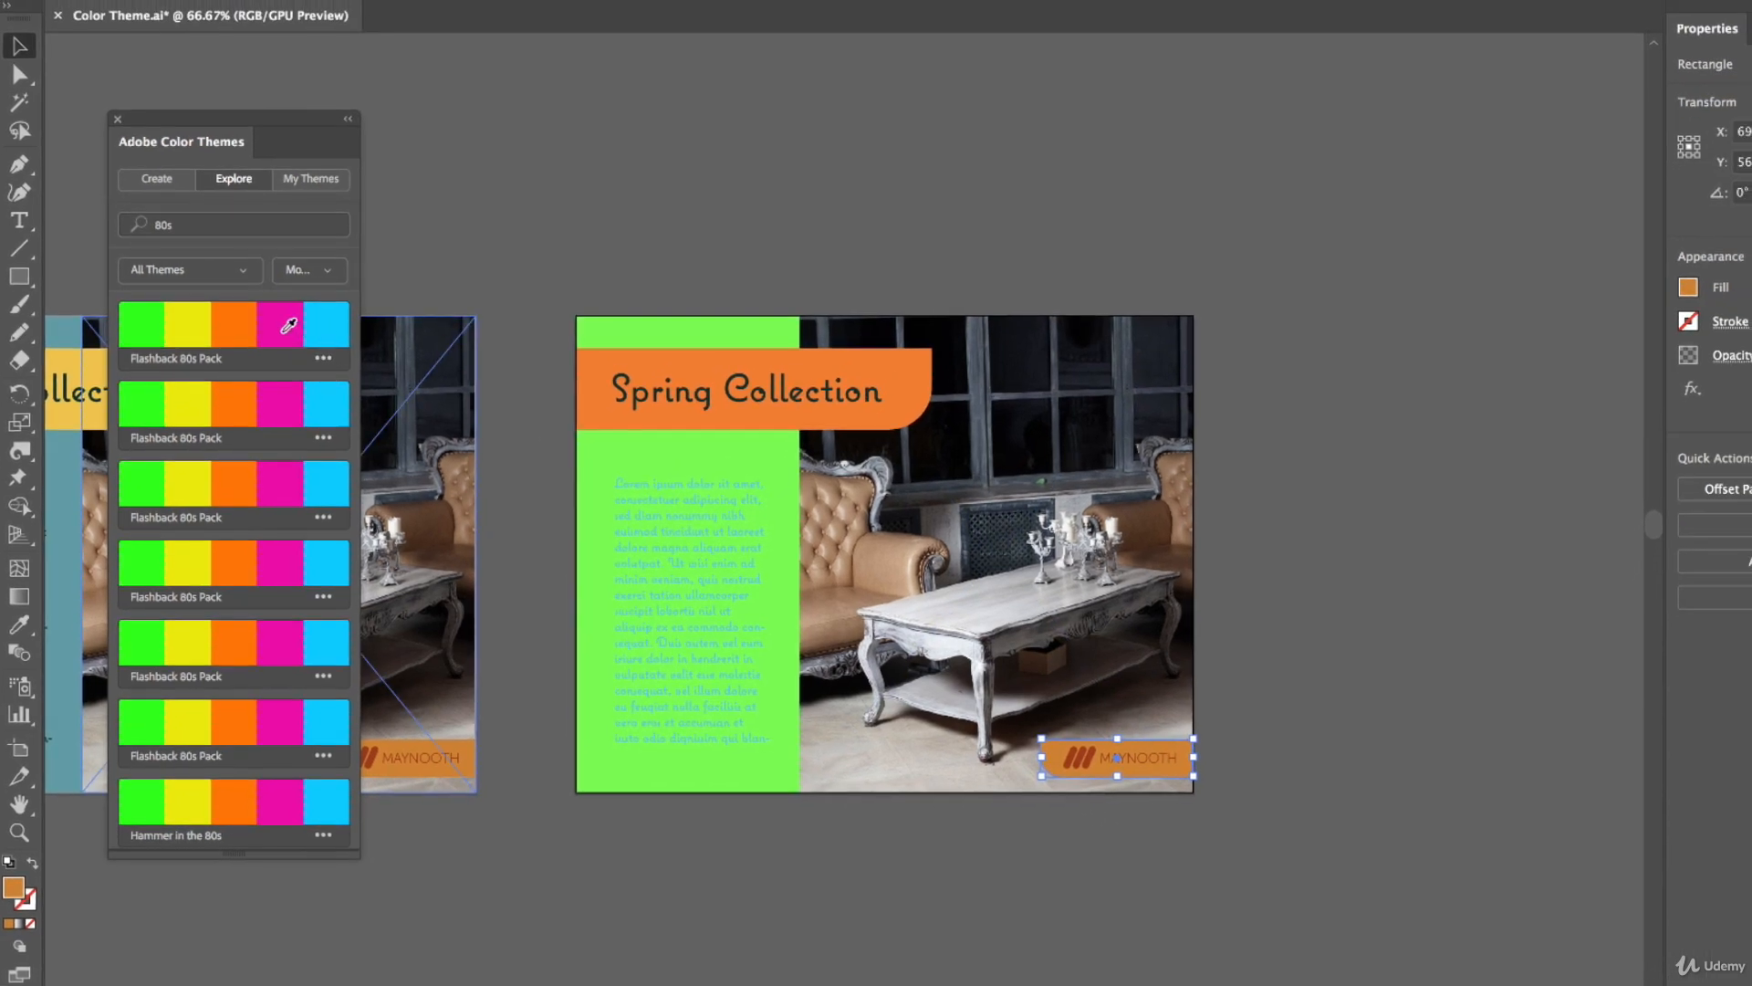
click(288, 326)
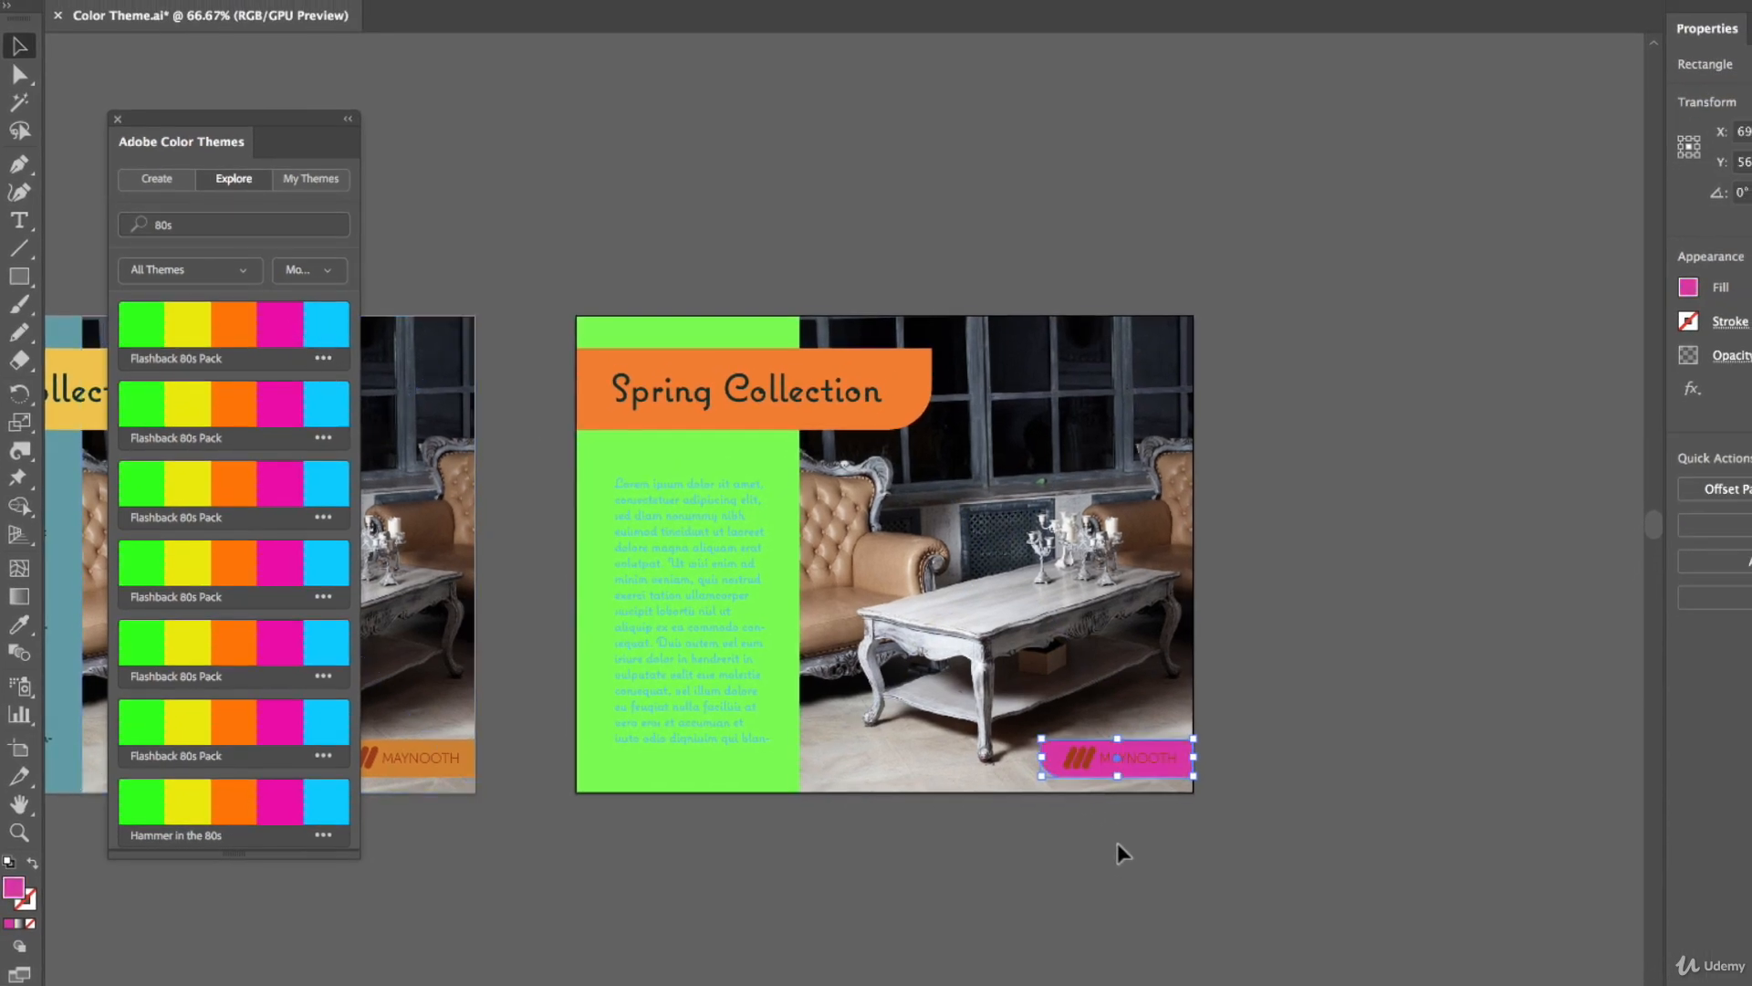
Colour the logo mark and lettering inside the badge white
click(1118, 757)
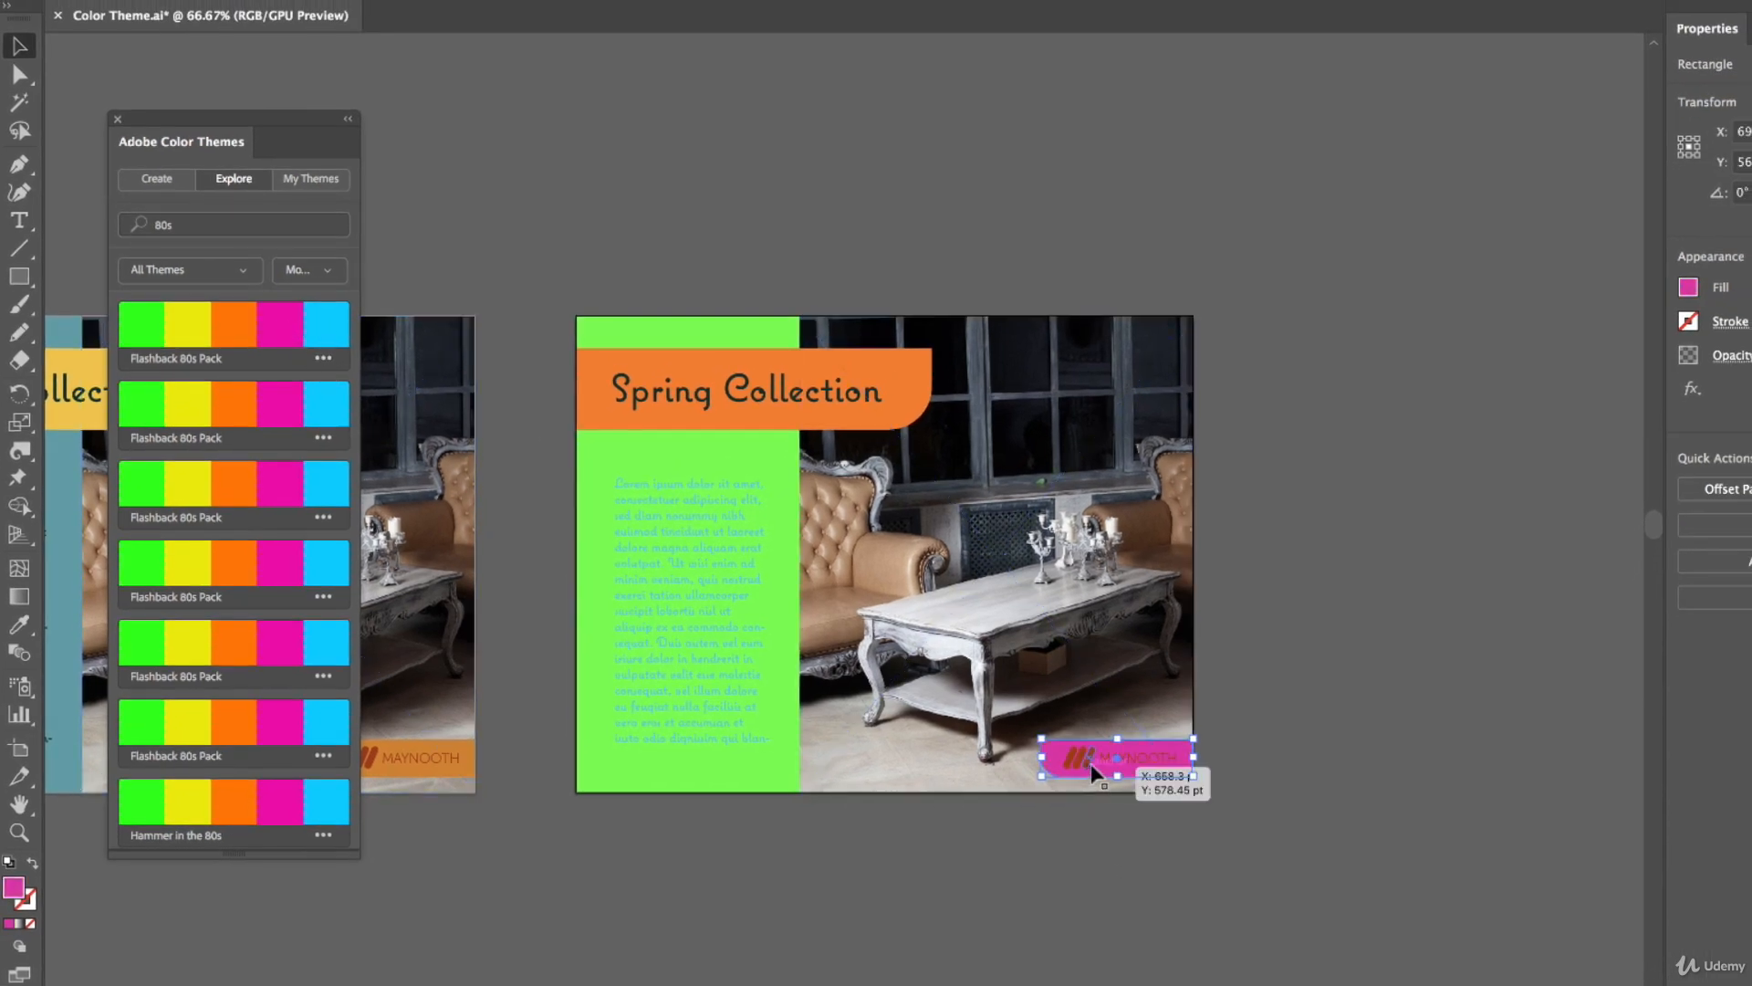
click(1689, 287)
click(1467, 372)
click(1325, 265)
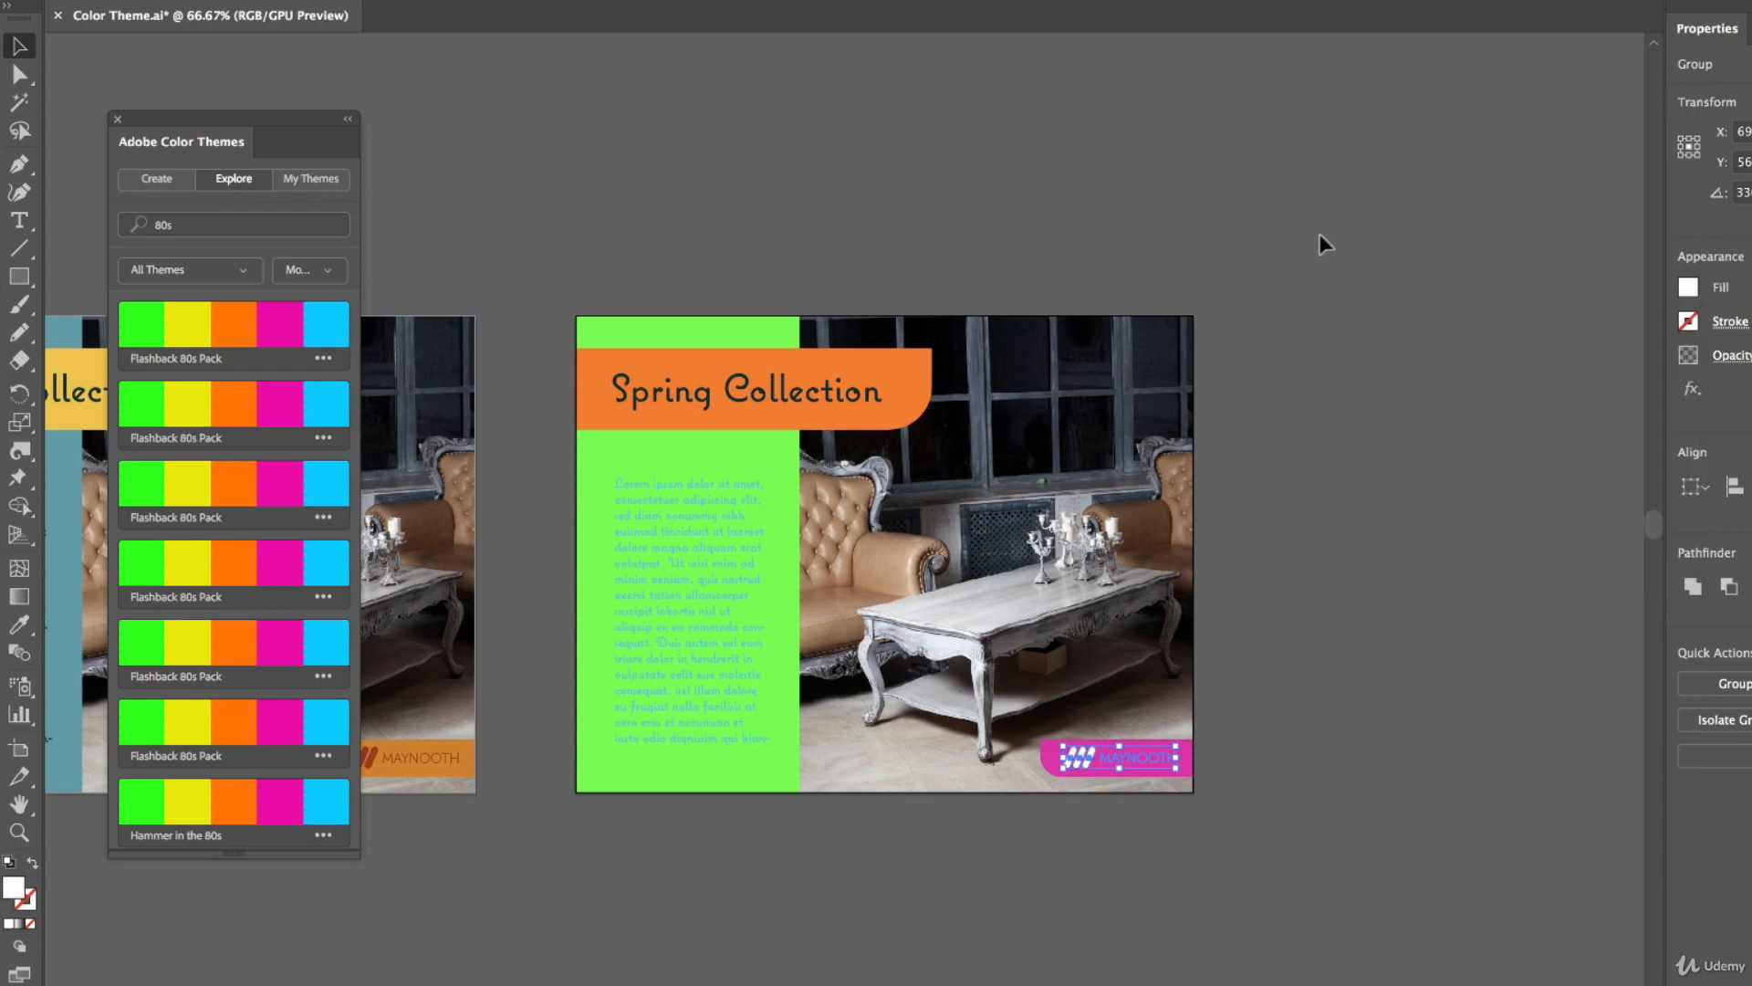
click(1335, 284)
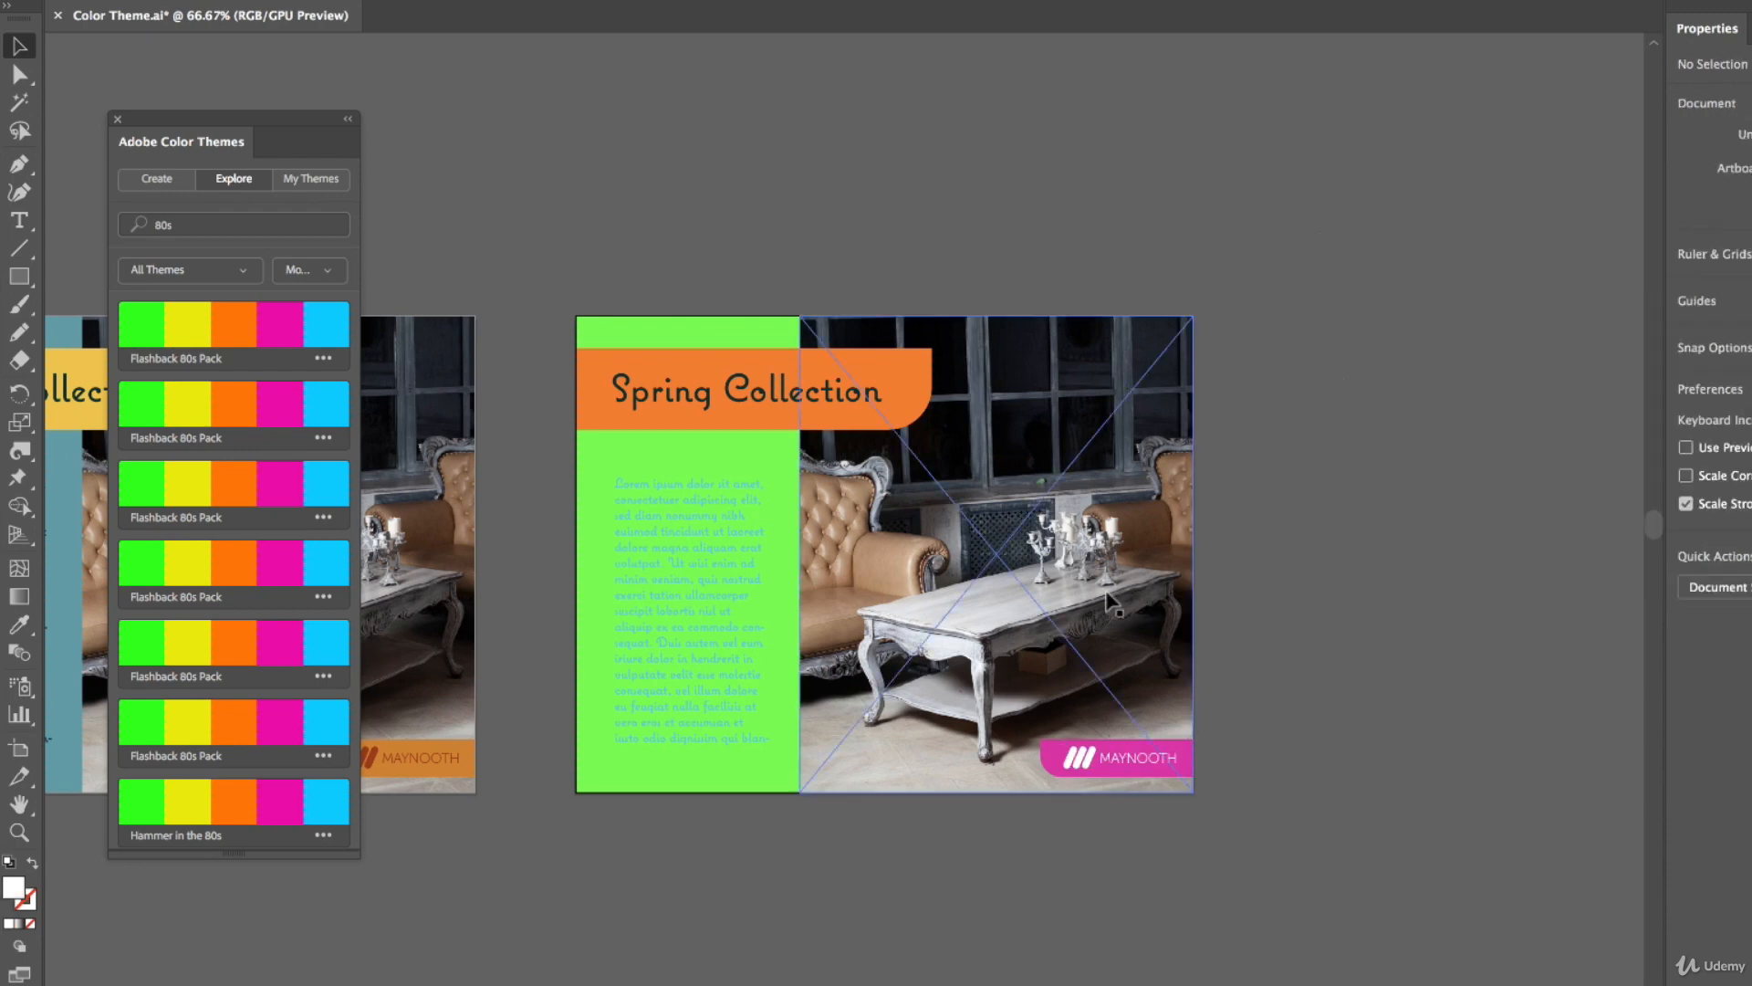
Colour the copy's body text white
drag(1435, 472, 1405, 469)
click(721, 524)
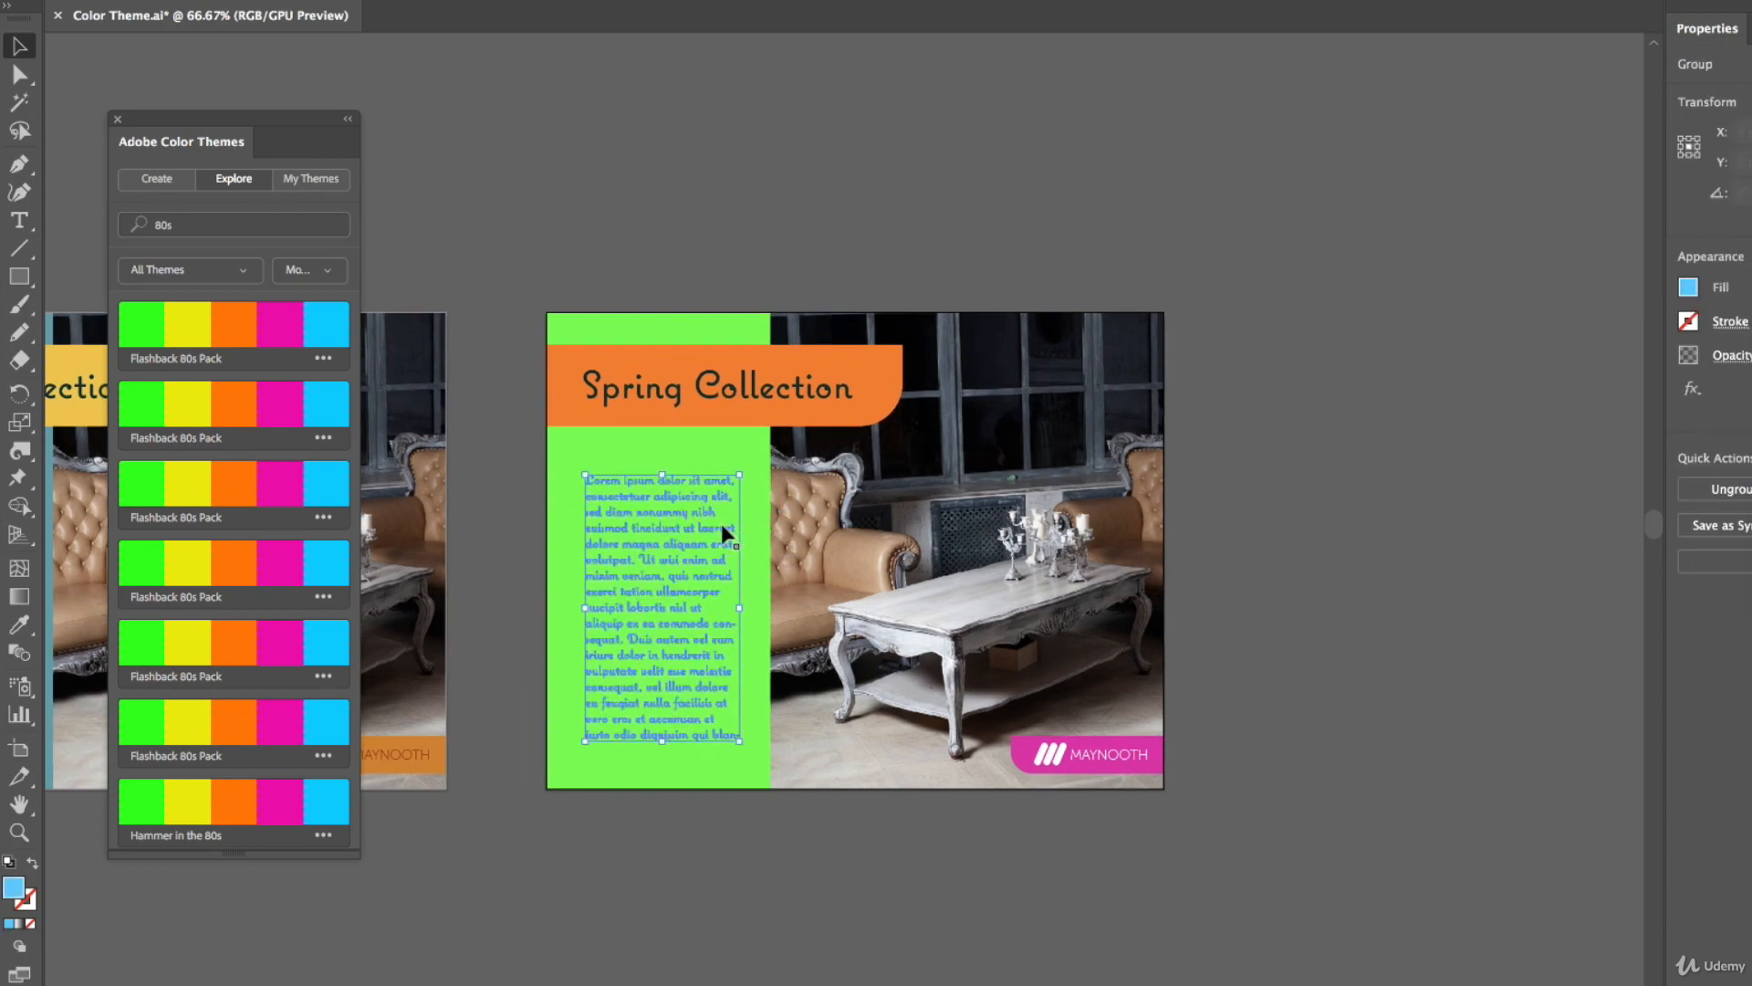
click(1689, 289)
click(1461, 381)
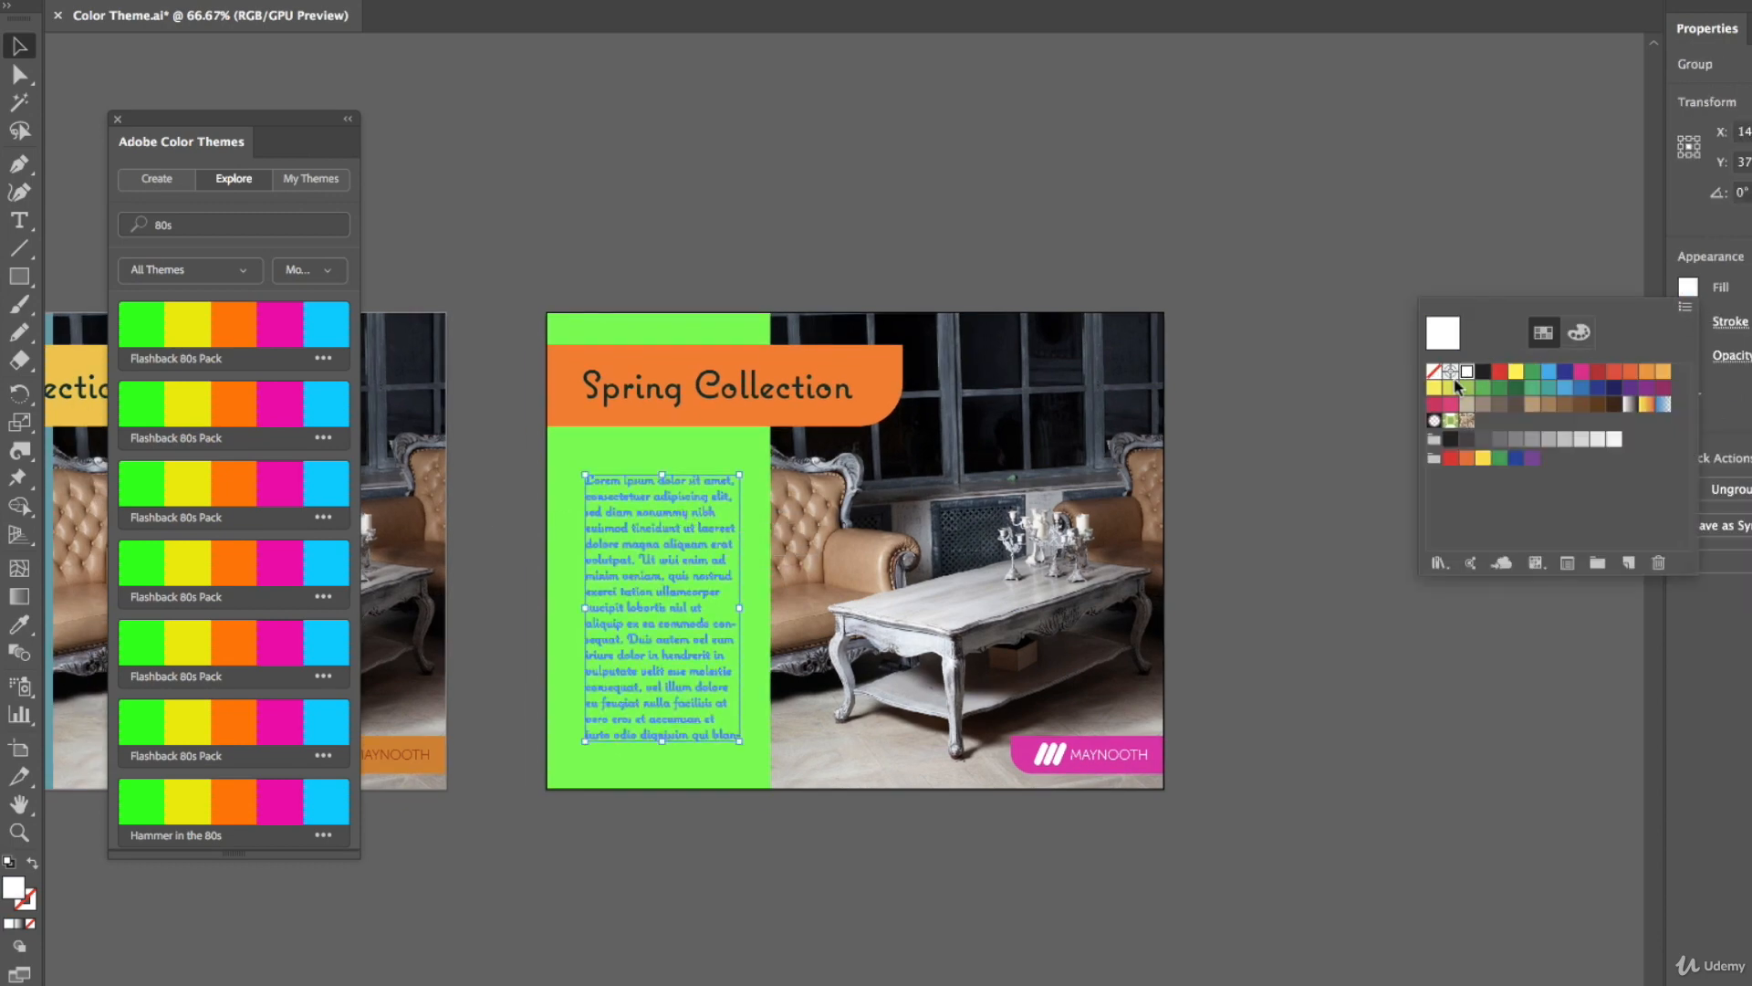
click(1050, 192)
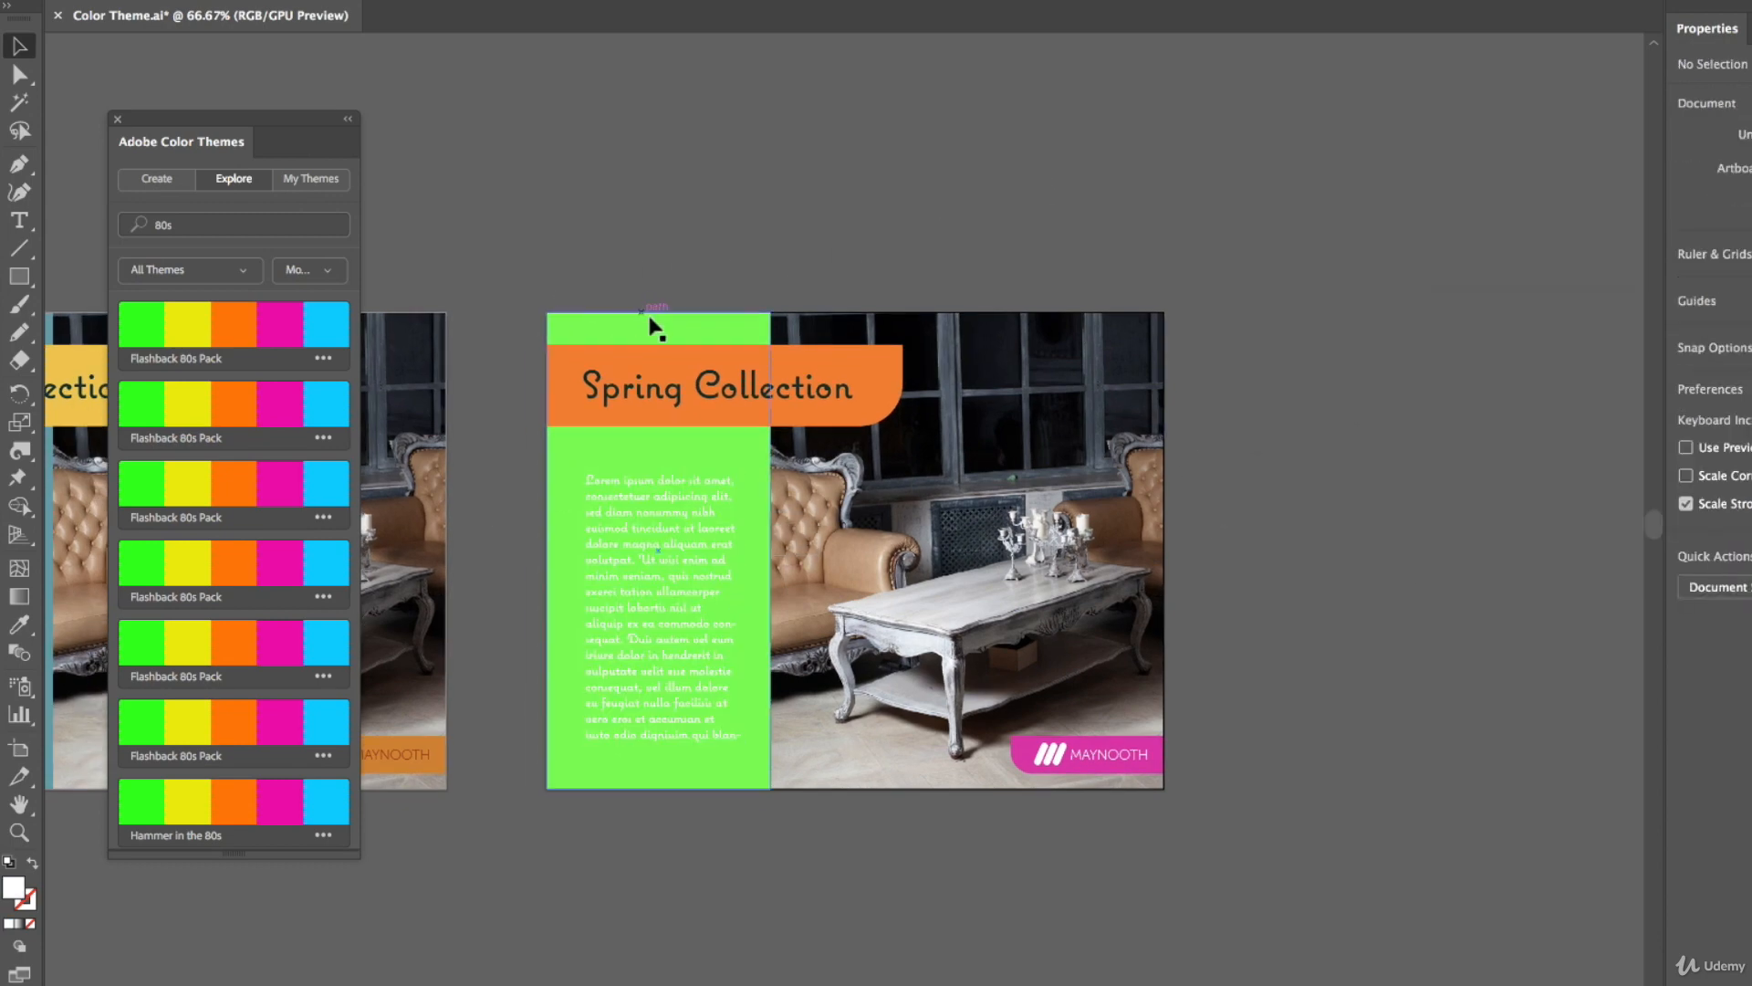
Duplicate the green artboard with the Artboard tool to create another copy beside it
click(19, 748)
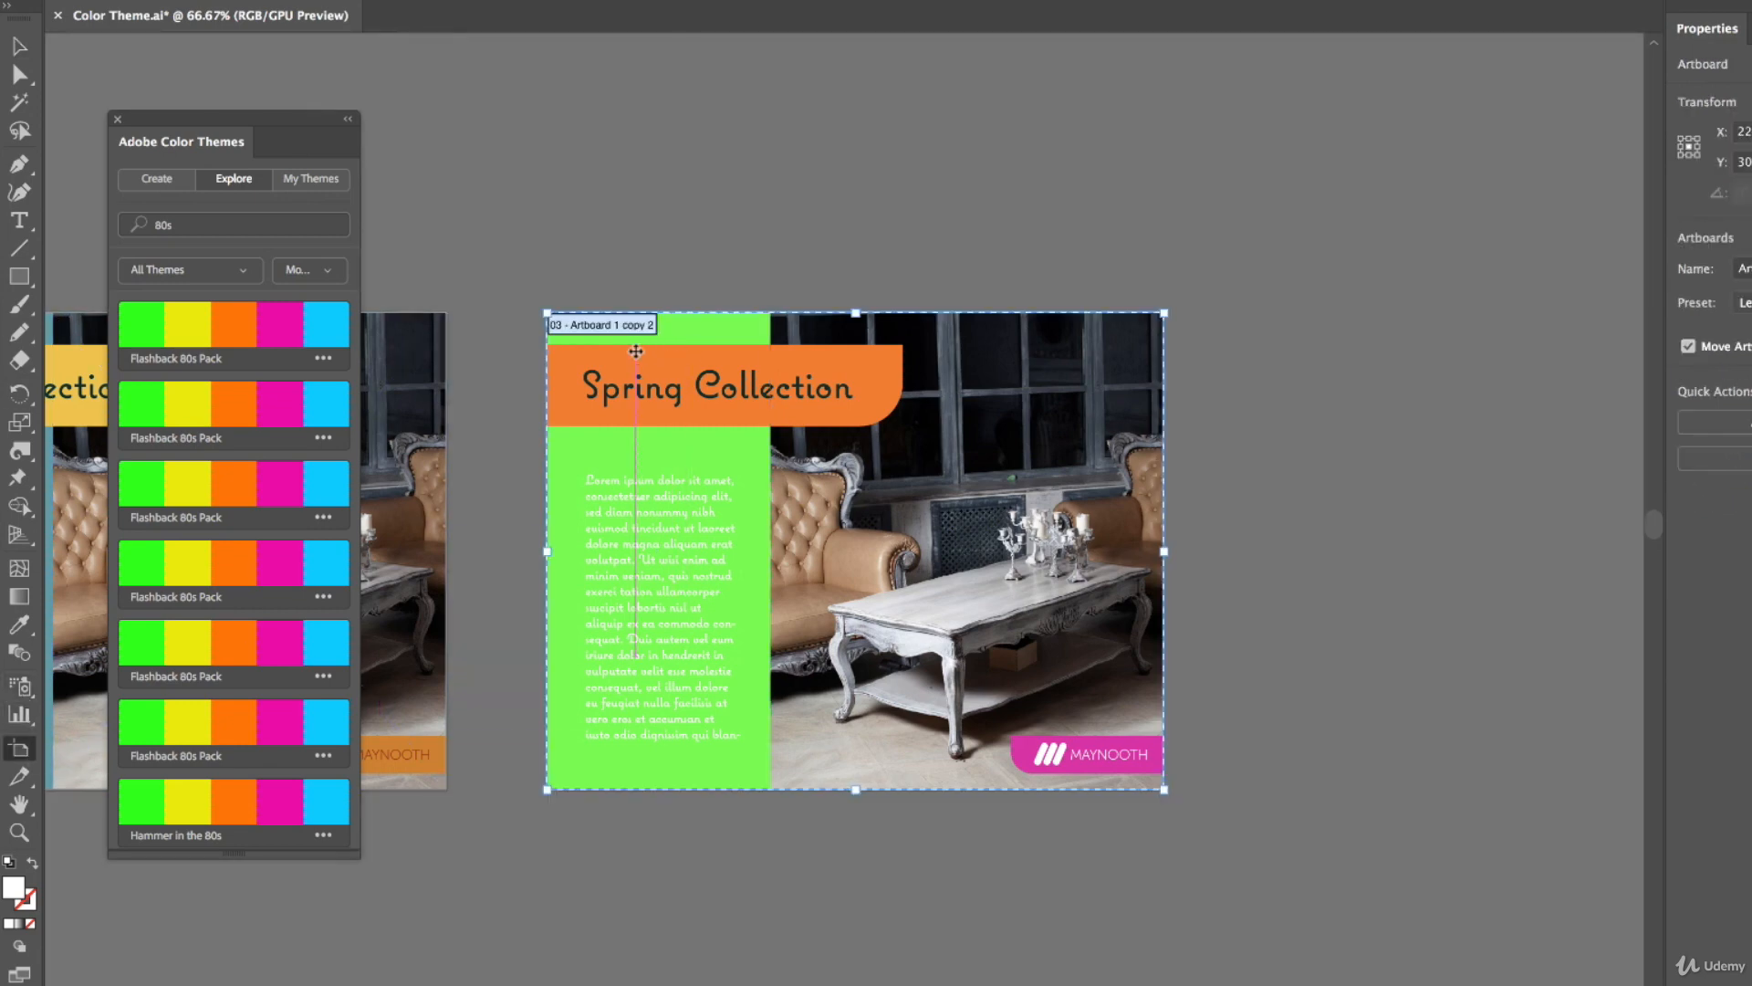
drag(628, 332, 1315, 312)
key(Escape)
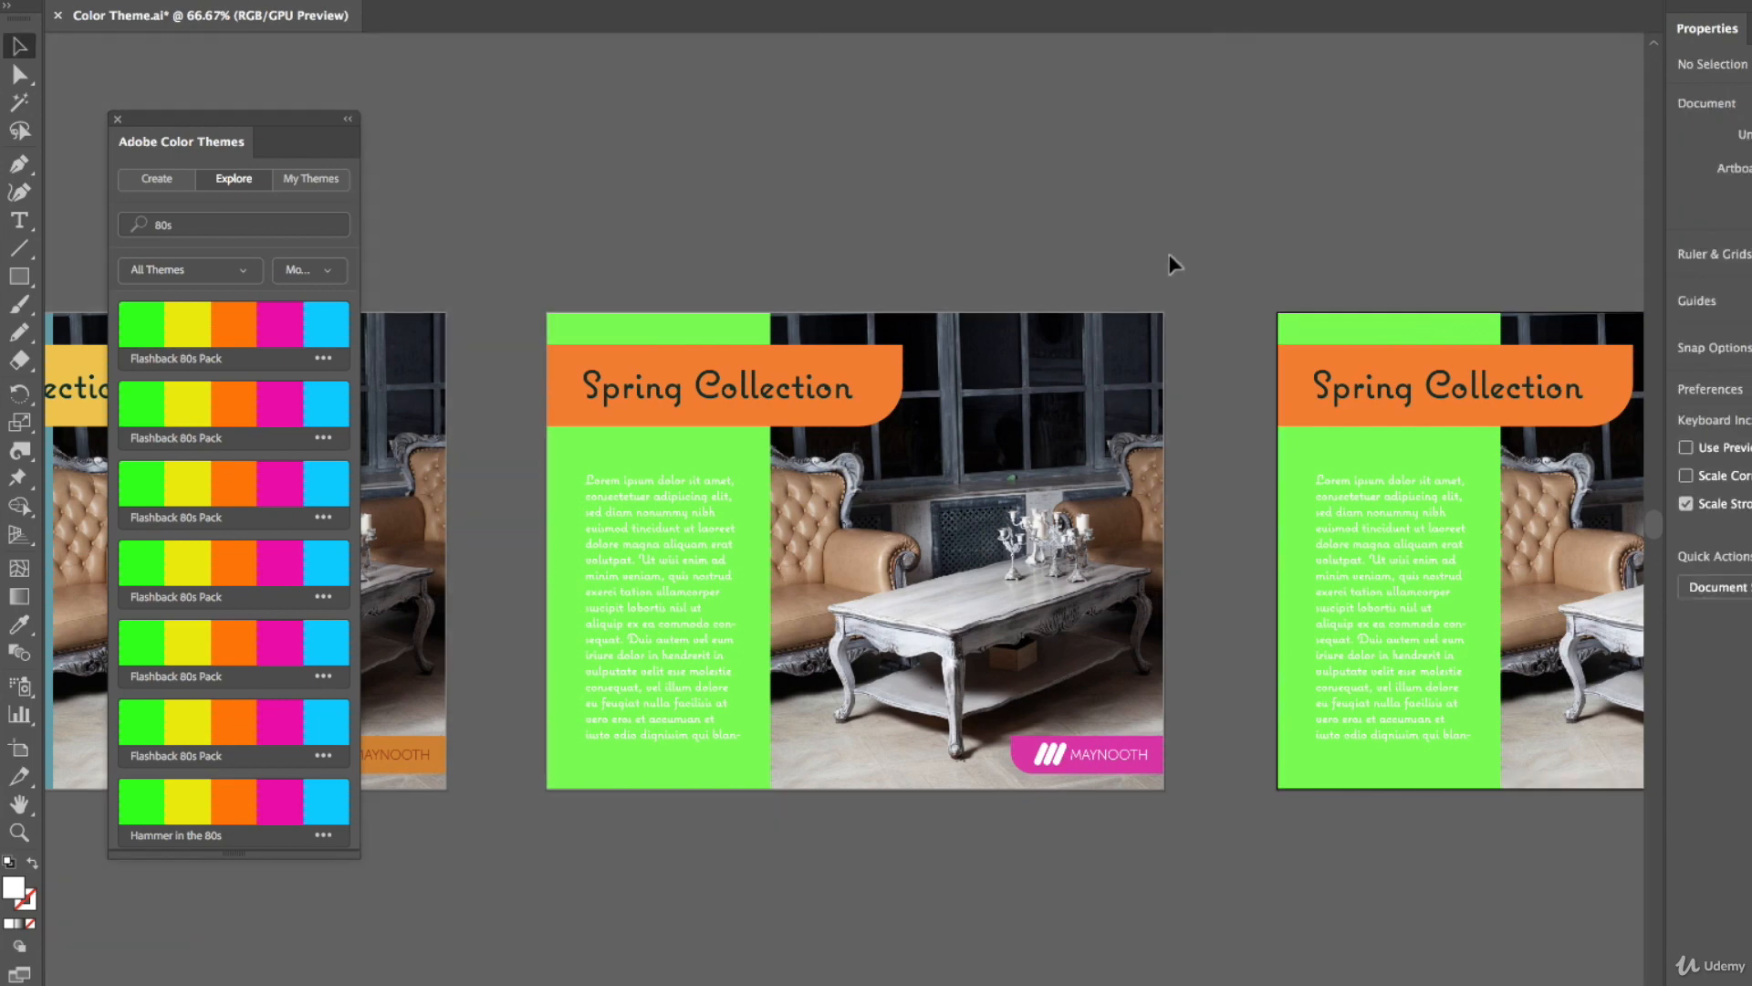
Search the Adobe Color Themes for cafe
click(187, 226)
key(BackSpace)
key(BackSpace)
key(BackSpace)
text(act)
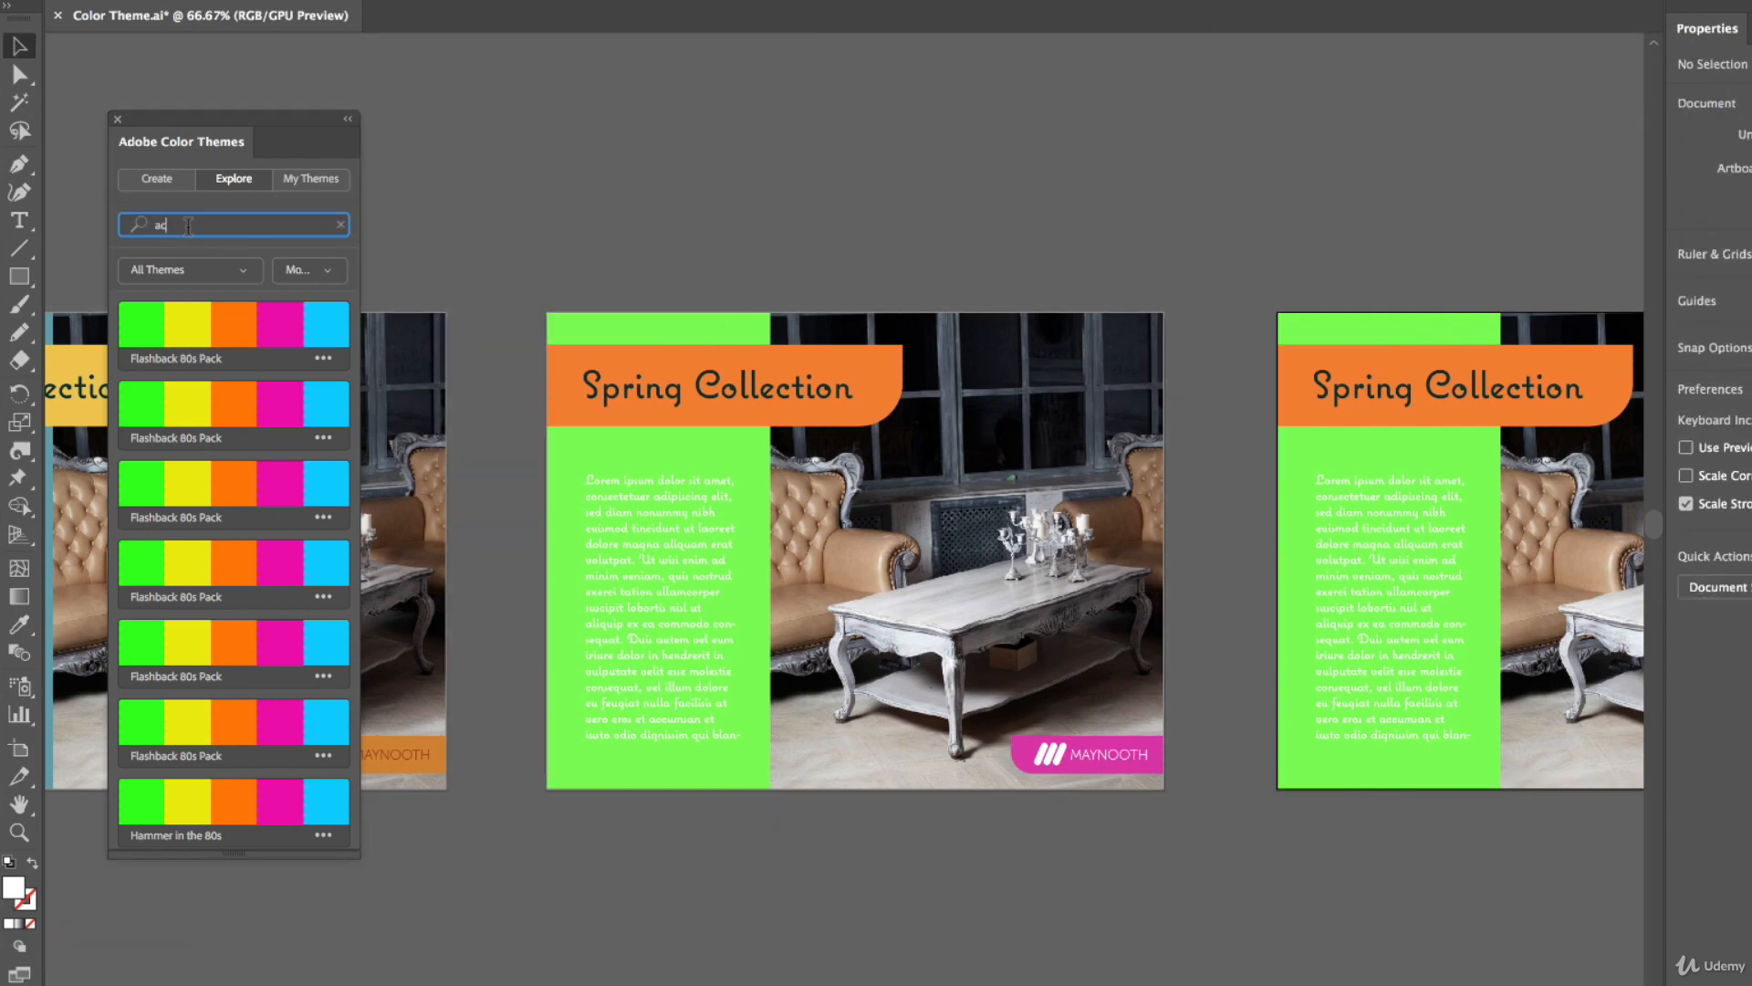
key(BackSpace)
key(BackSpace)
key(BackSpace)
text(cafe)
key(Return)
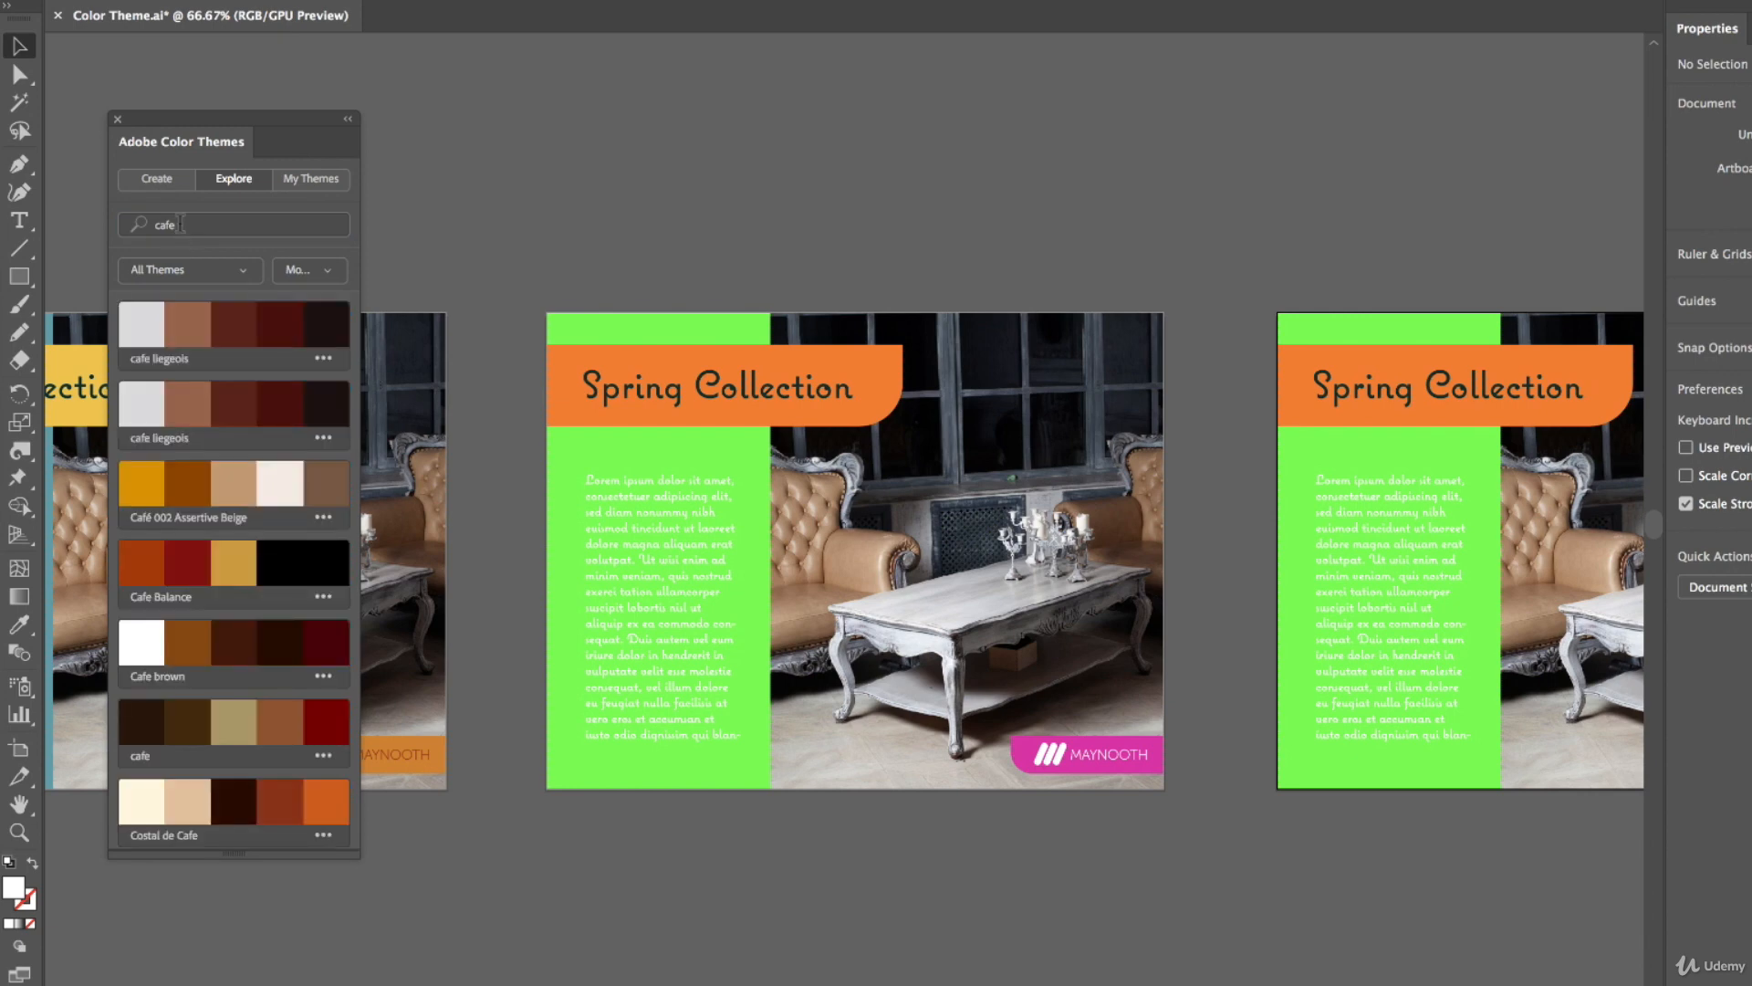
Search the Adobe Color Themes for google
double_click(182, 223)
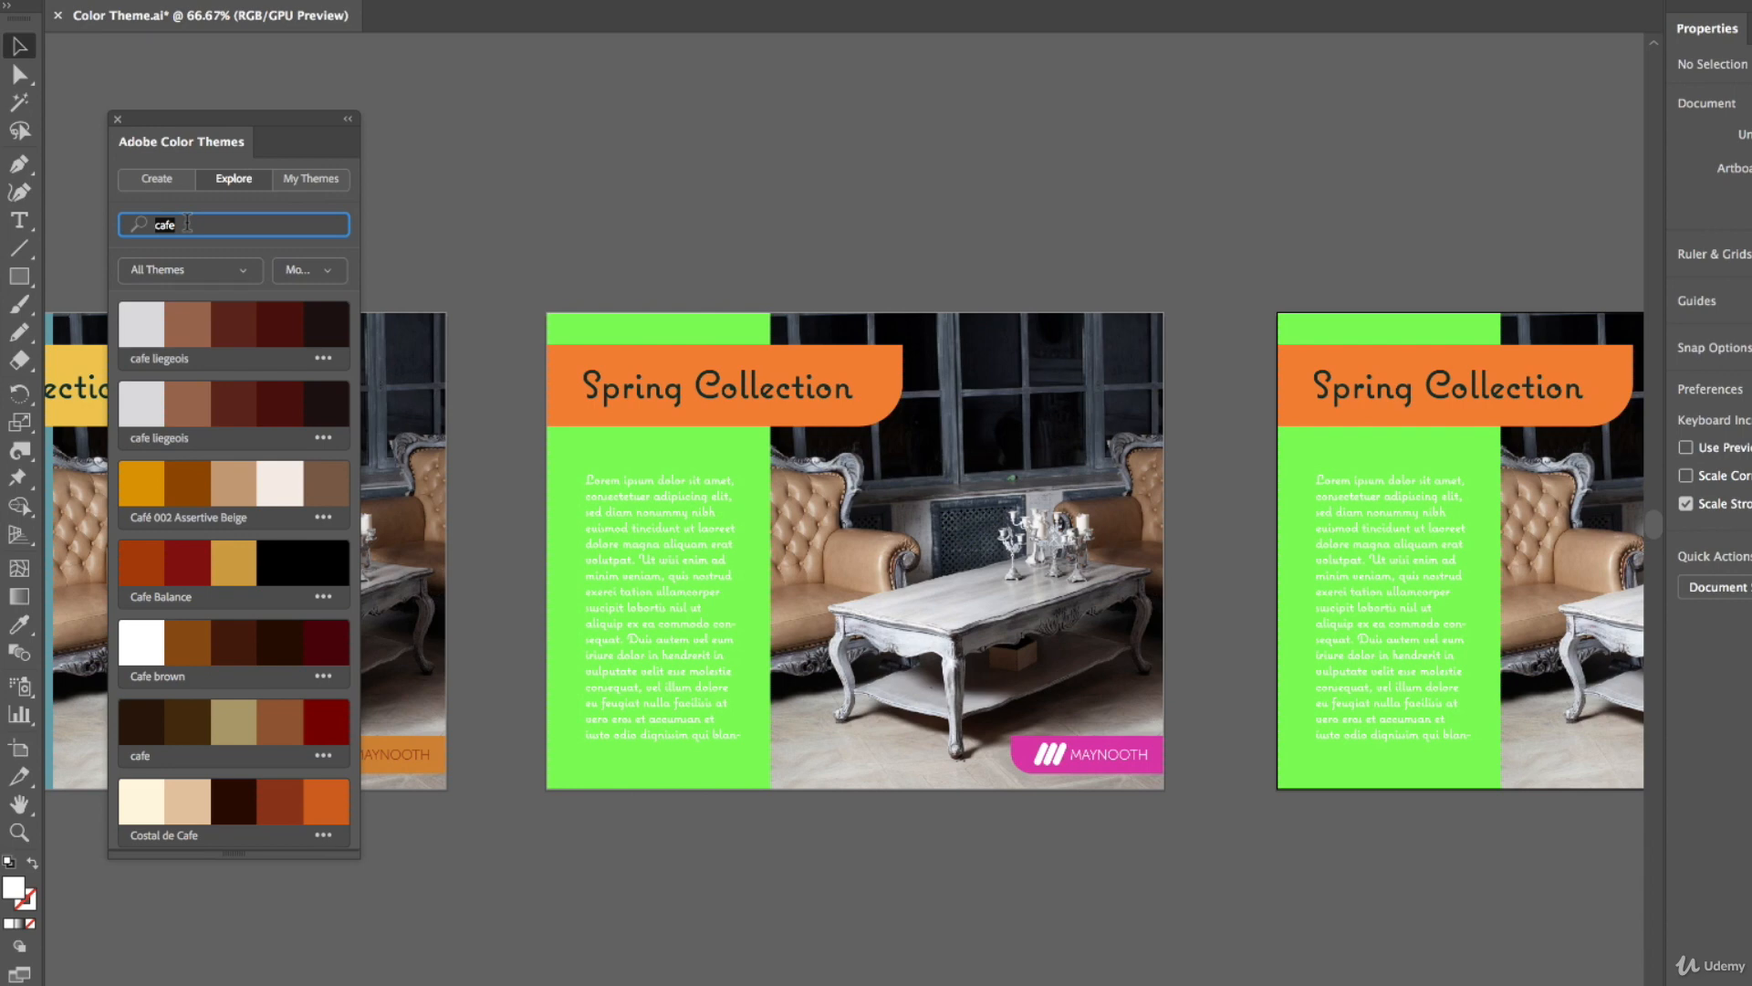
text(google)
key(Return)
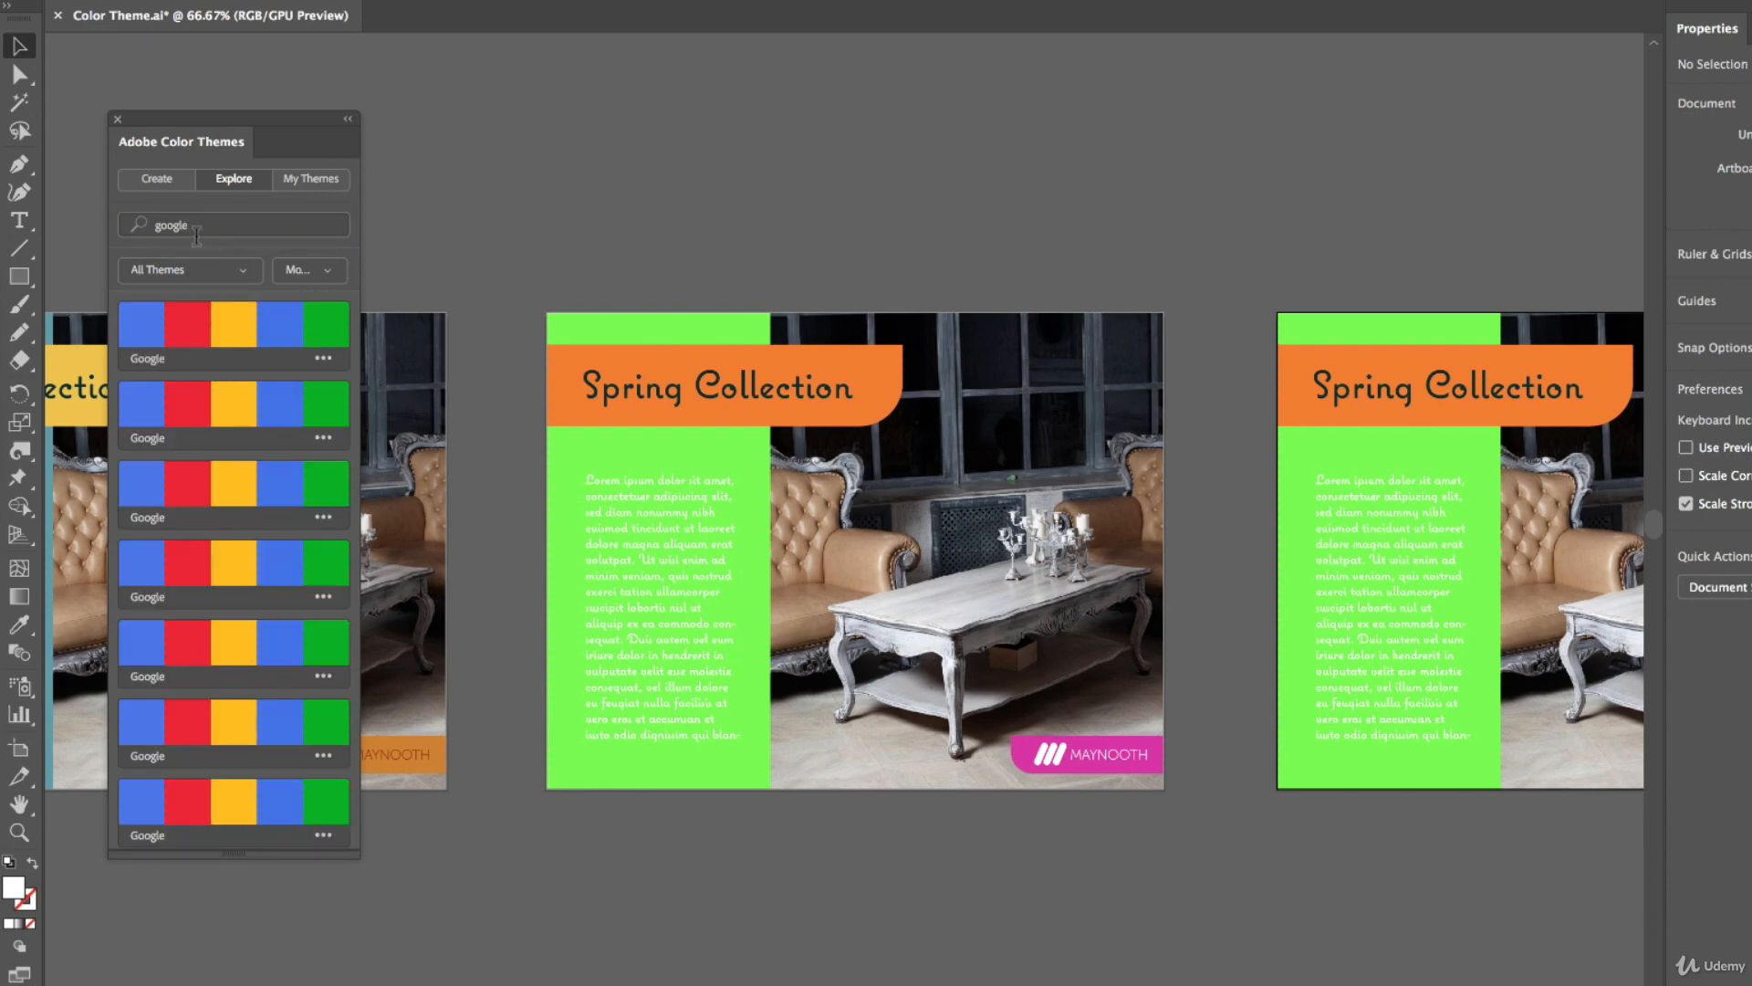
Search the Adobe Color Themes for auckland and browse the results
double_click(195, 225)
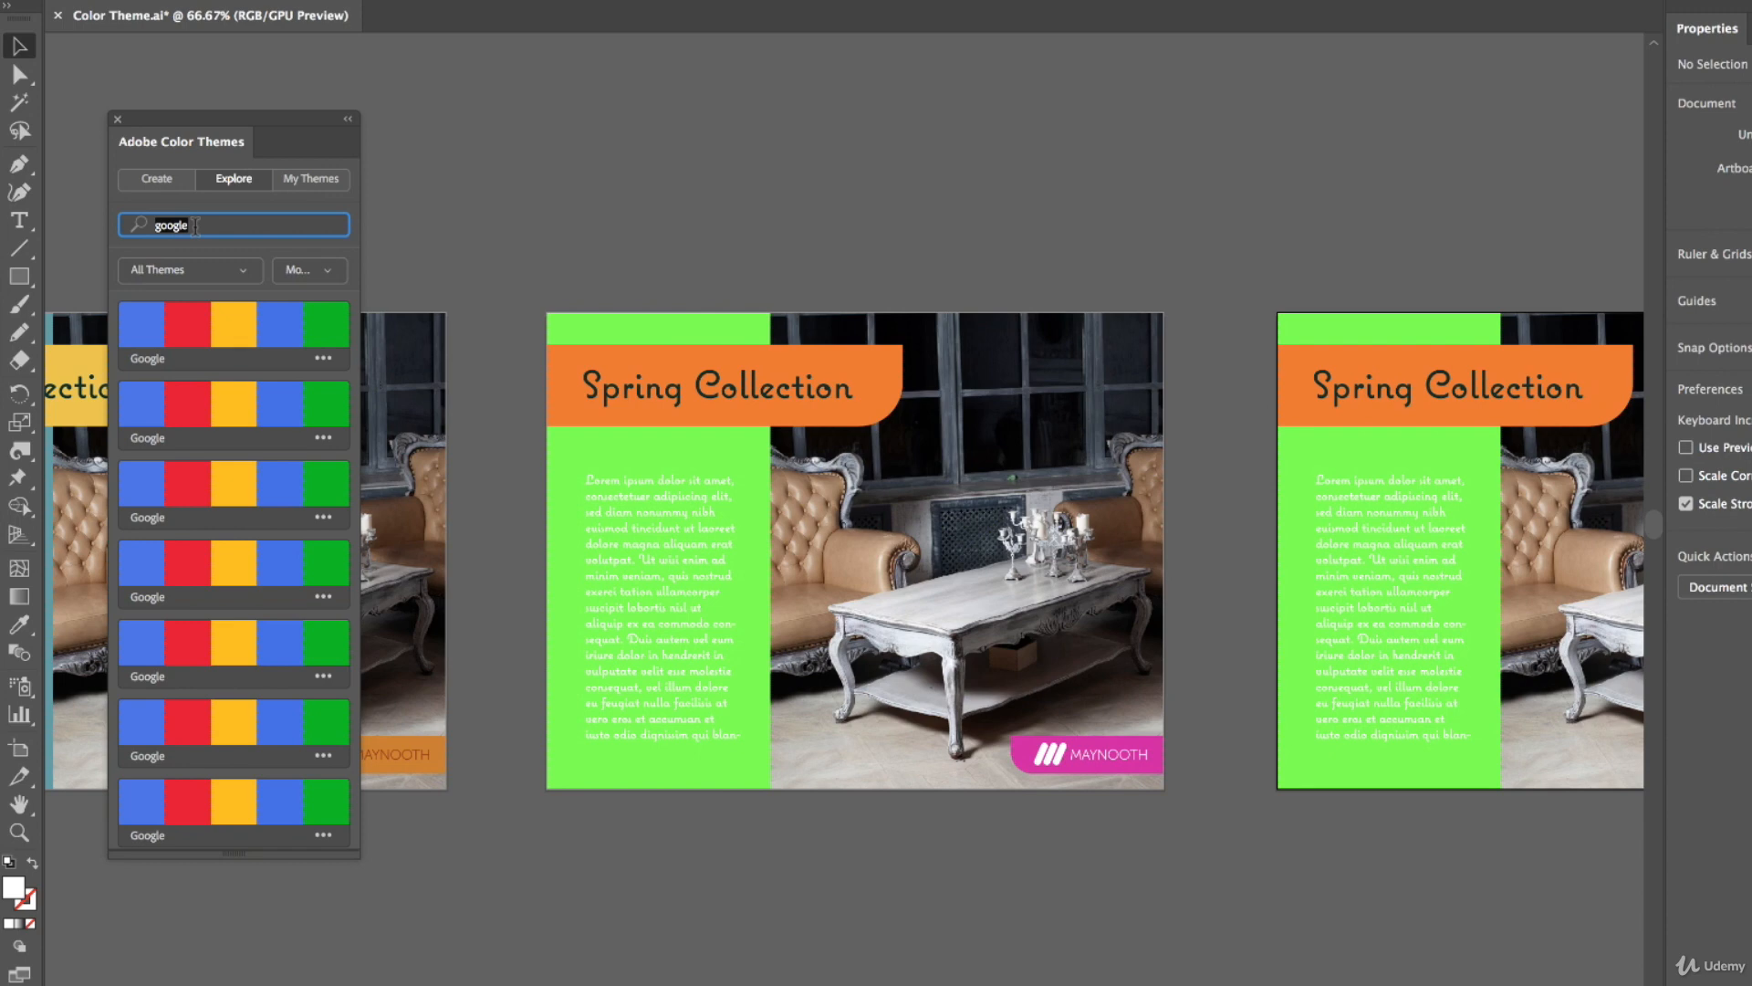
text(auckland)
key(Return)
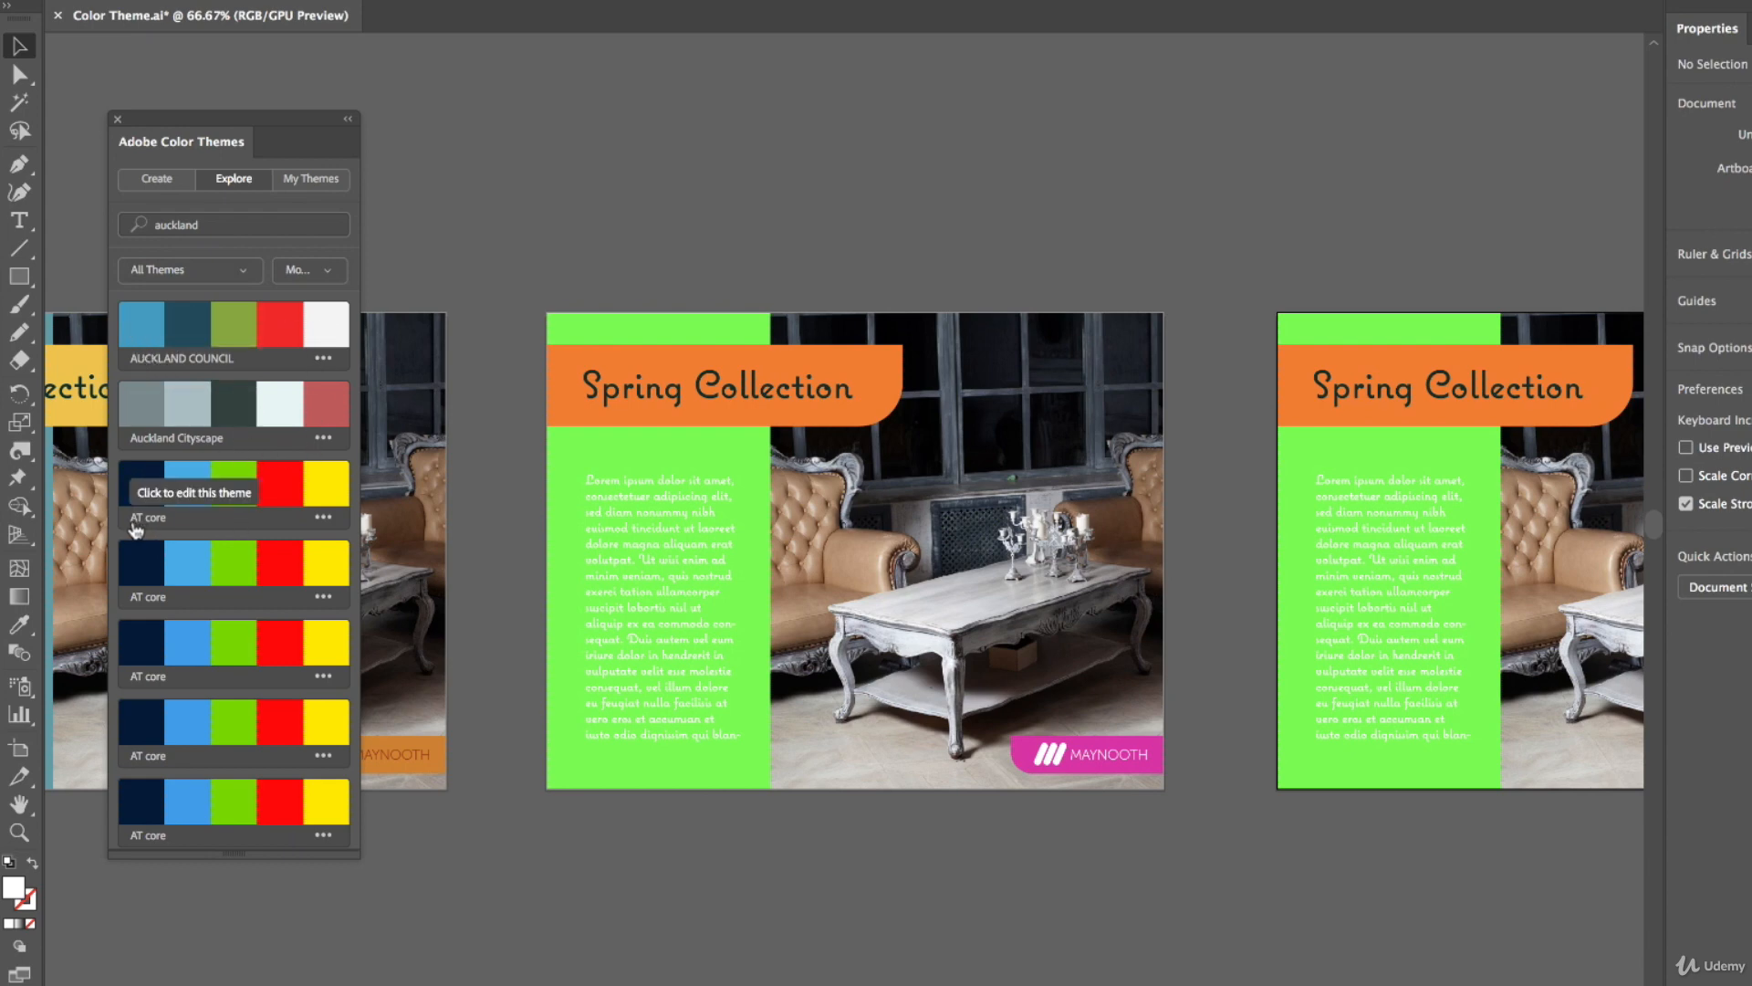
scroll(244, 518, down, 5)
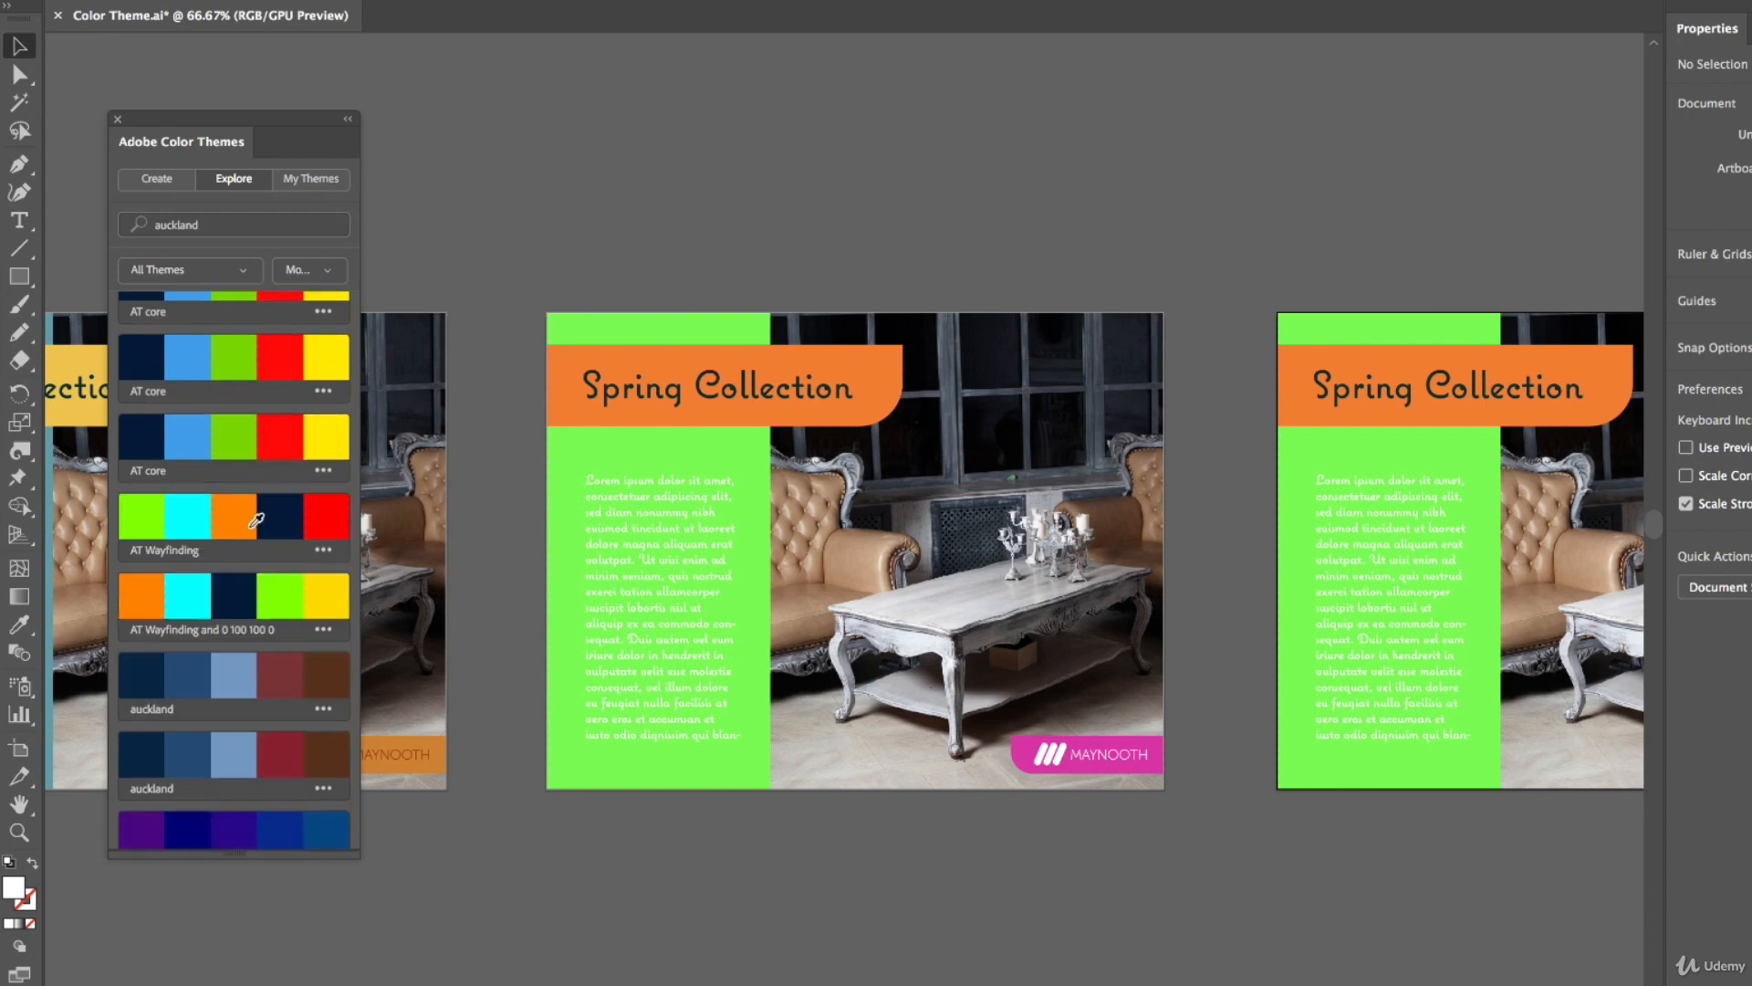
scroll(255, 520, up, 5)
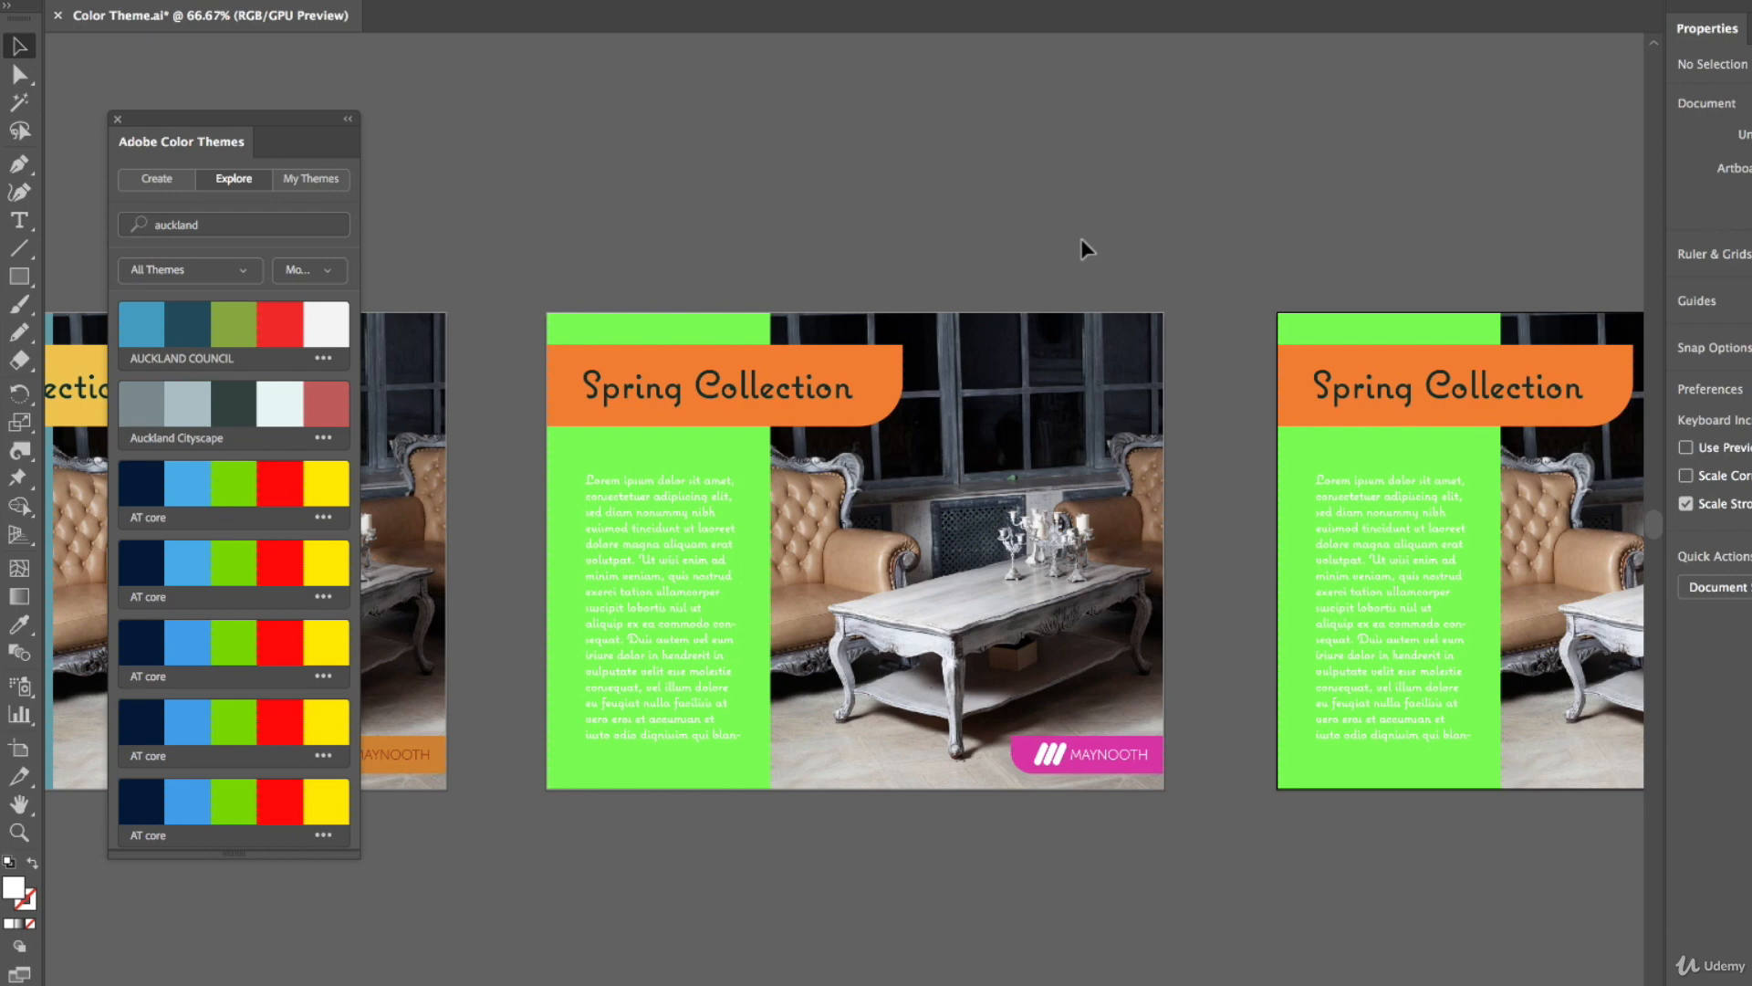
scroll(1224, 246, right, 3)
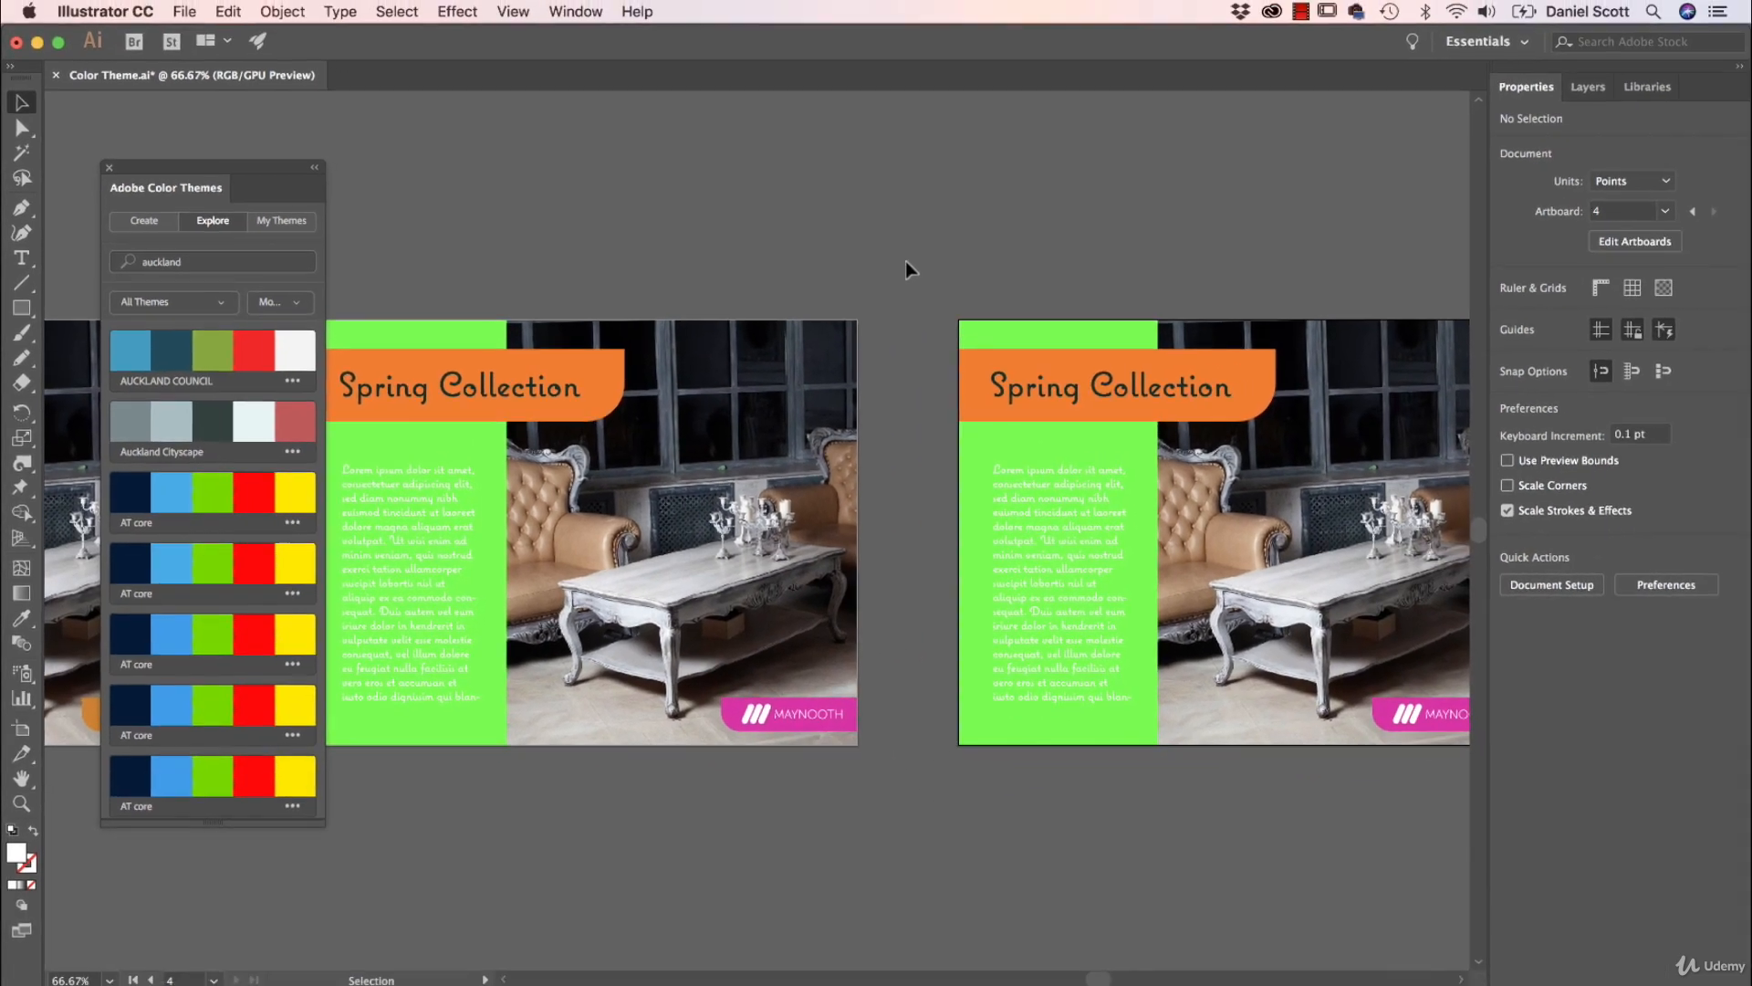